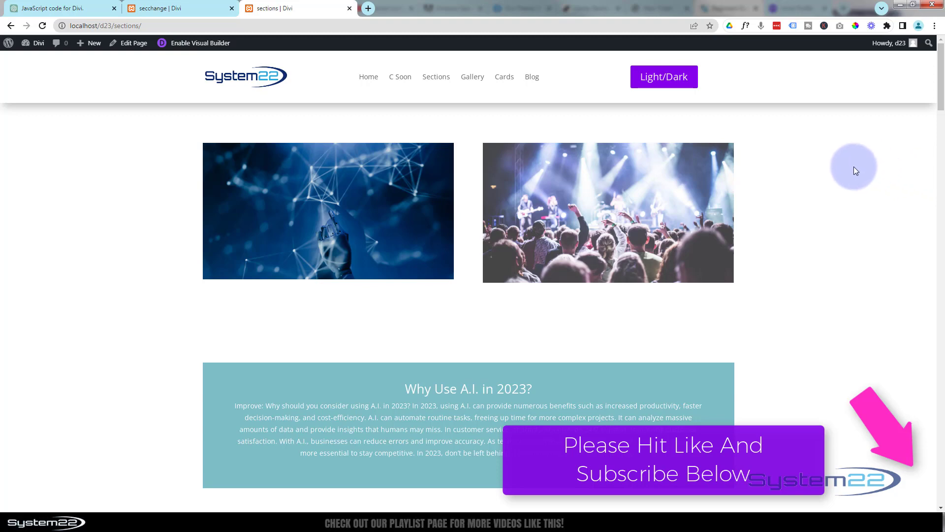
Step: Look through the sections page in light mode, then switch it to dark mode and examine the same sections
{"action": "scroll", "coordinate": [850, 190], "scroll_direction": "down", "scroll_amount": 8}
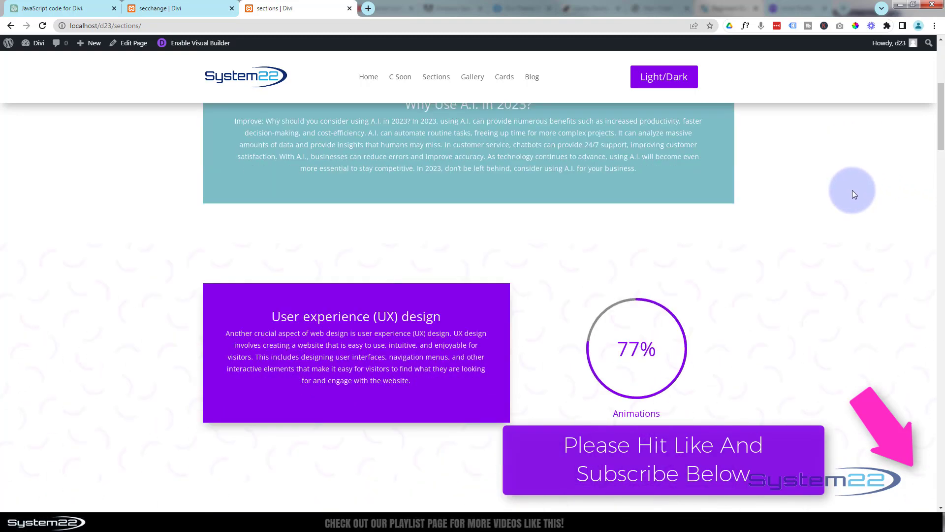
{"action": "scroll", "coordinate": [852, 190], "scroll_direction": "down", "scroll_amount": 4}
{"action": "scroll", "coordinate": [855, 188], "scroll_direction": "up", "scroll_amount": 12}
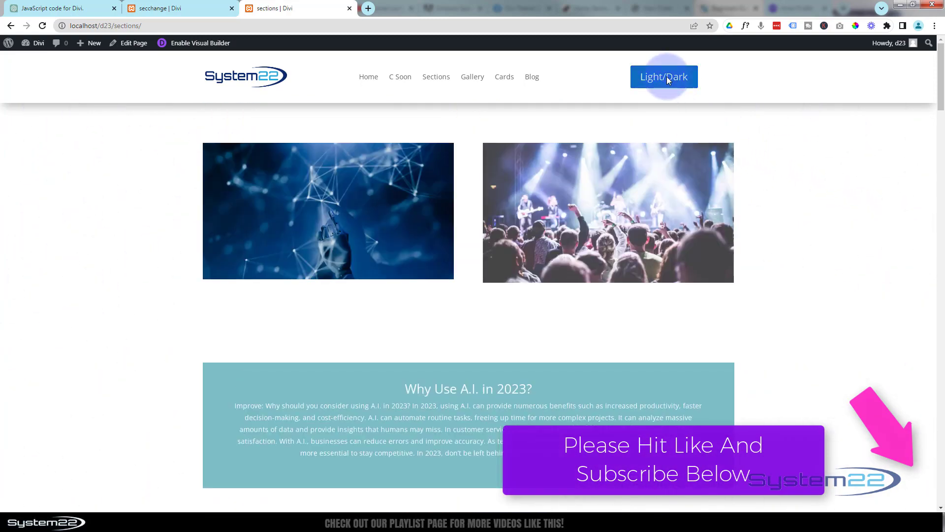
{"action": "left_click", "coordinate": [667, 78]}
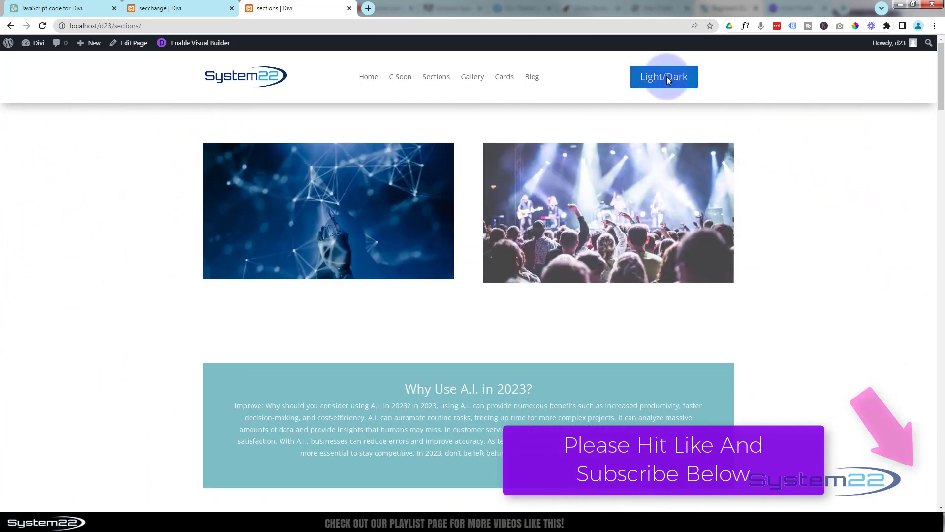
{"action": "scroll", "coordinate": [895, 243], "scroll_direction": "down", "scroll_amount": 3}
{"action": "scroll", "coordinate": [894, 243], "scroll_direction": "down", "scroll_amount": 15}
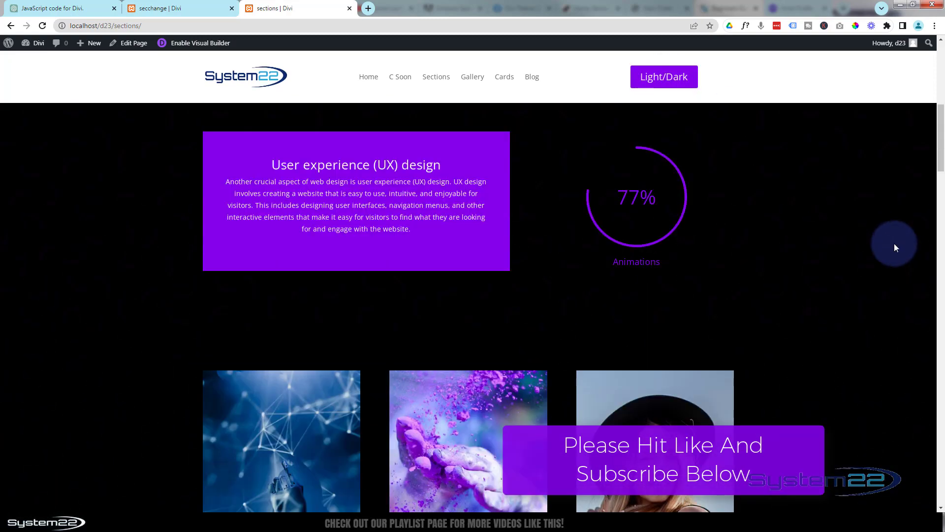
{"action": "scroll", "coordinate": [894, 244], "scroll_direction": "down", "scroll_amount": 4}
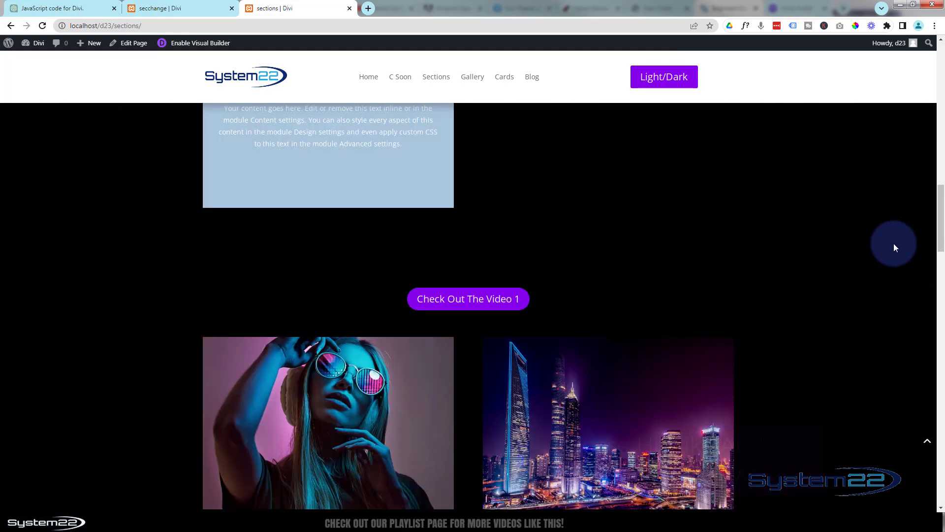
Step: Return the sections page to light mode and review its sections back to the beginning of the page
{"action": "left_click", "coordinate": [666, 78]}
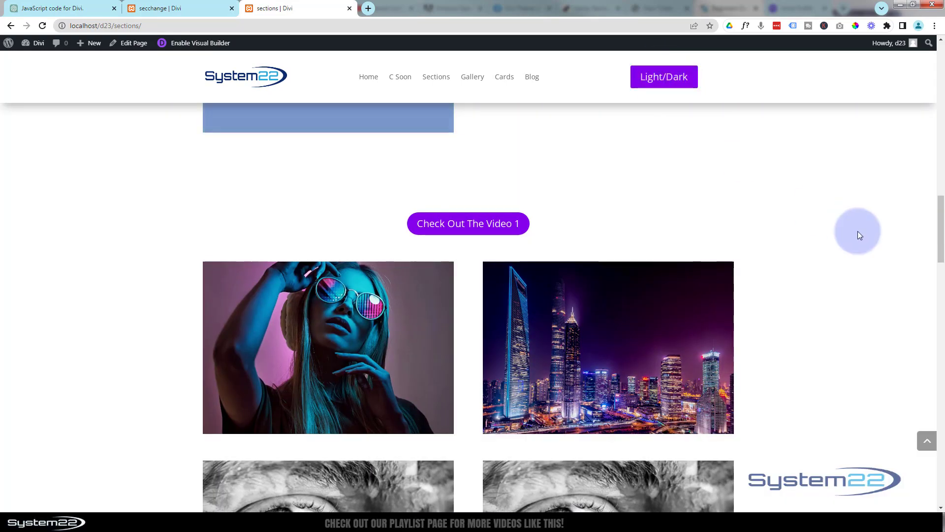
{"action": "scroll", "coordinate": [840, 222], "scroll_direction": "down", "scroll_amount": 3}
{"action": "scroll", "coordinate": [840, 222], "scroll_direction": "up", "scroll_amount": 10}
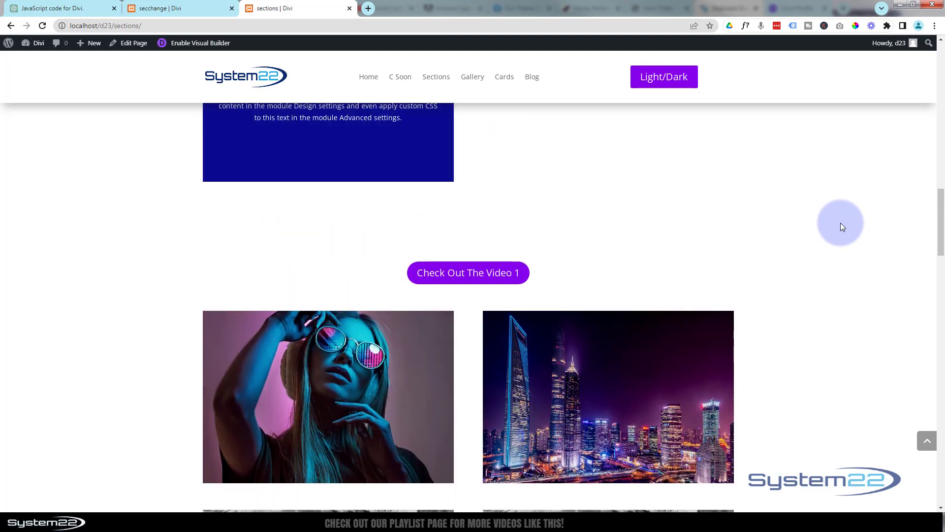
{"action": "scroll", "coordinate": [840, 222], "scroll_direction": "up", "scroll_amount": 13}
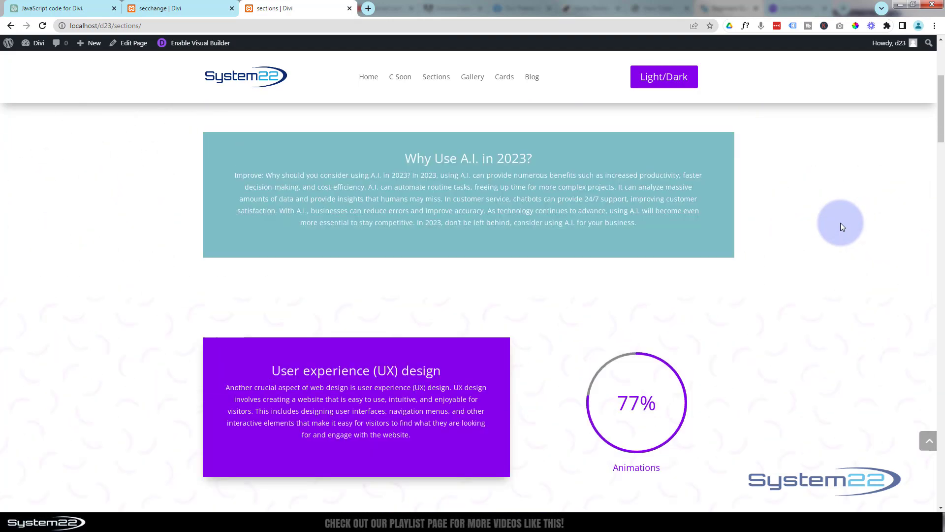
{"action": "scroll", "coordinate": [841, 222], "scroll_direction": "down", "scroll_amount": 1}
{"action": "scroll", "coordinate": [840, 220], "scroll_direction": "up", "scroll_amount": 1}
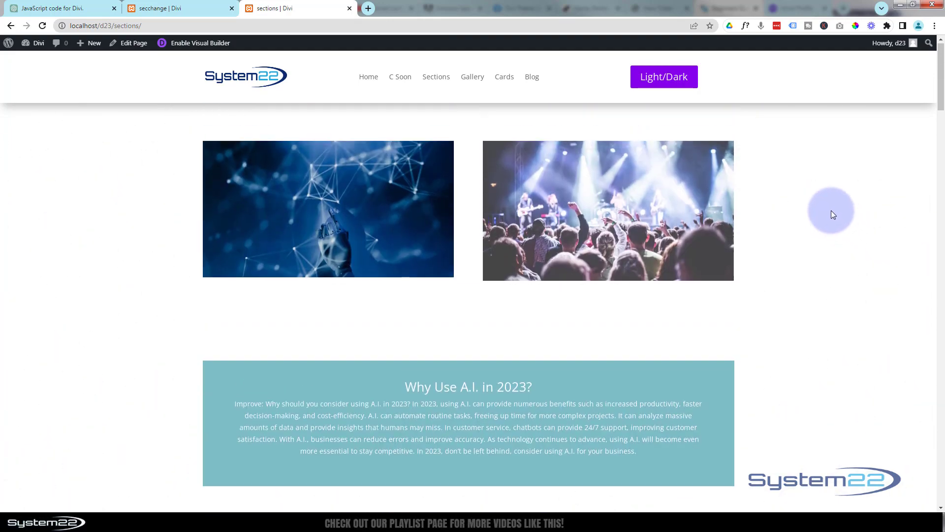
Step: Switch to the ChatGPT conversation and review the first background toggle prompt with its HTML and CSS code
{"action": "left_click", "coordinate": [58, 7]}
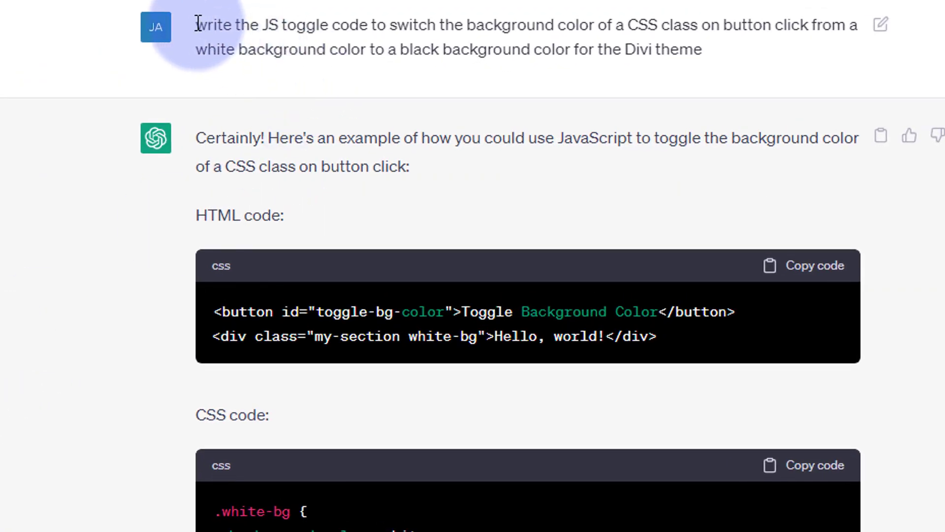
{"action": "left_click_drag", "start_coordinate": [196, 25], "coordinate": [792, 54]}
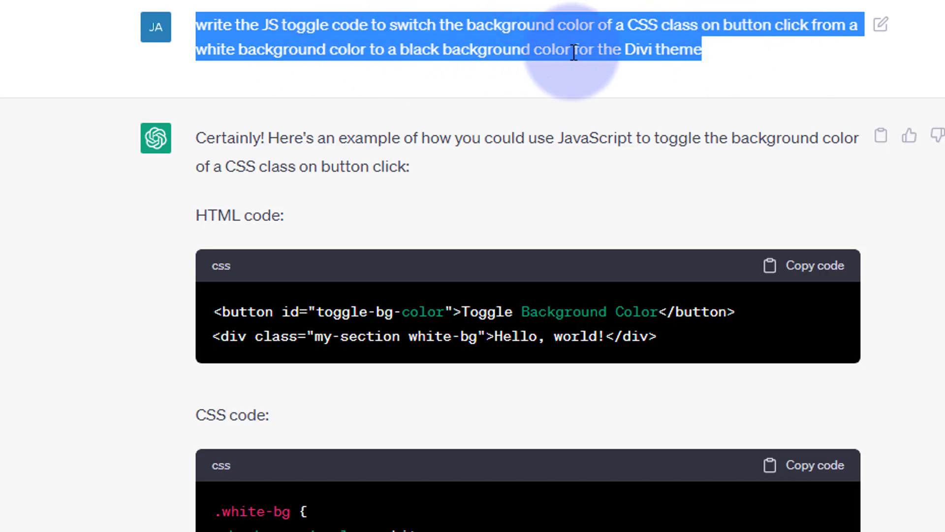
{"action": "scroll", "coordinate": [70, 384], "scroll_direction": "down", "scroll_amount": 6}
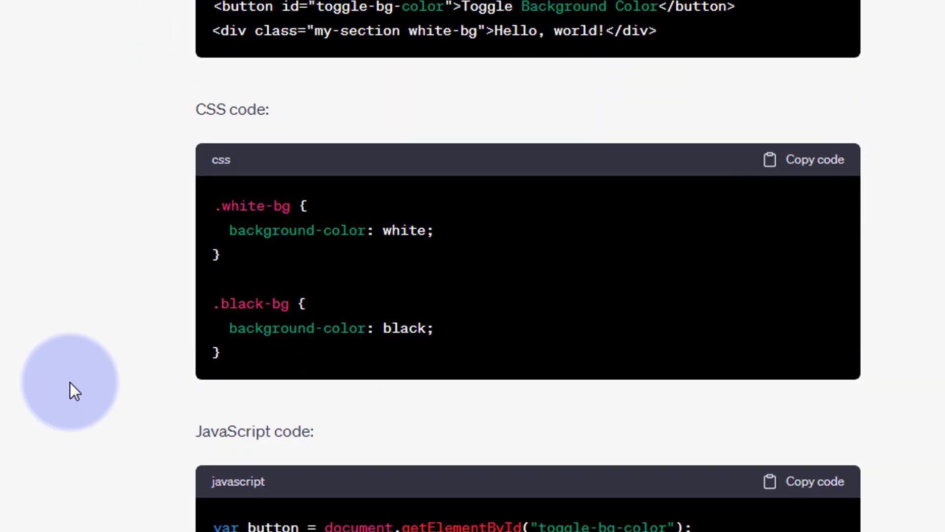
{"action": "scroll", "coordinate": [70, 381], "scroll_direction": "up", "scroll_amount": 2}
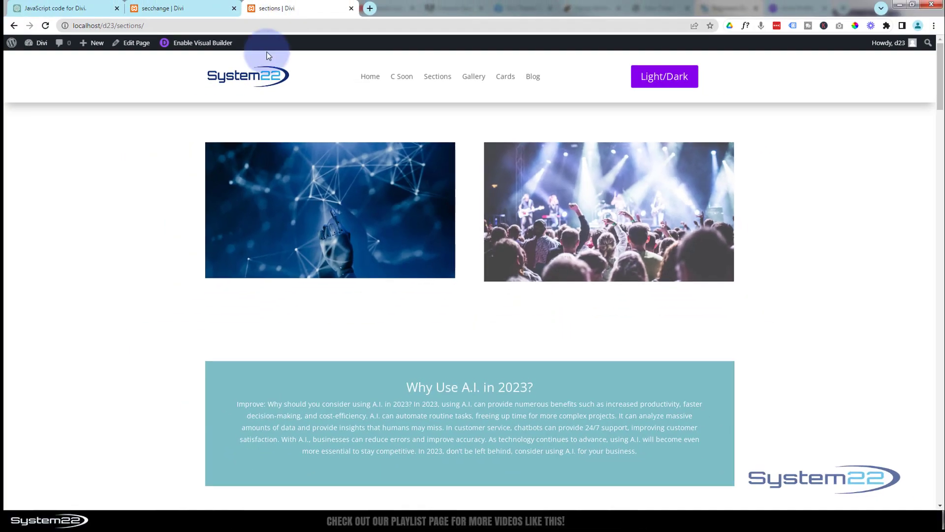
Step: Open the Divi site's Home page and test the first background color toggle beneath the service blurbs
{"action": "left_click", "coordinate": [372, 77]}
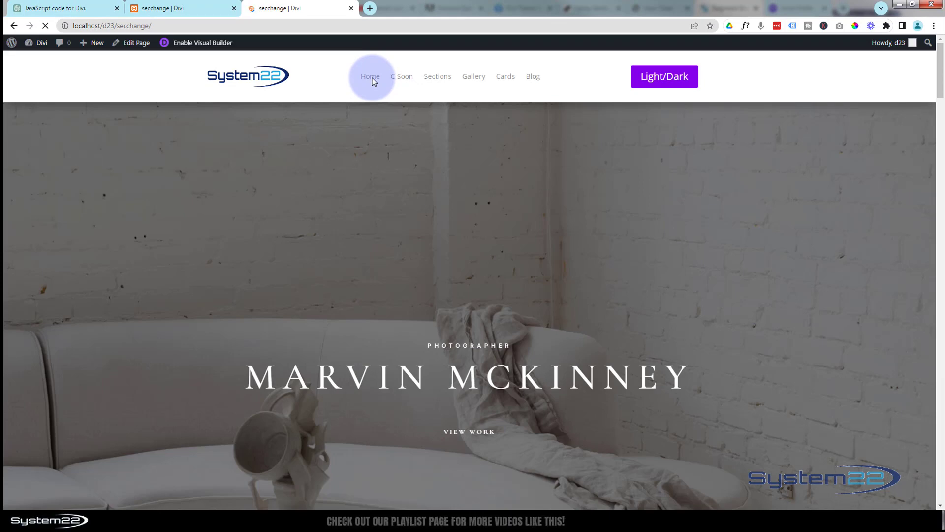
{"action": "scroll", "coordinate": [310, 160], "scroll_direction": "down", "scroll_amount": 7}
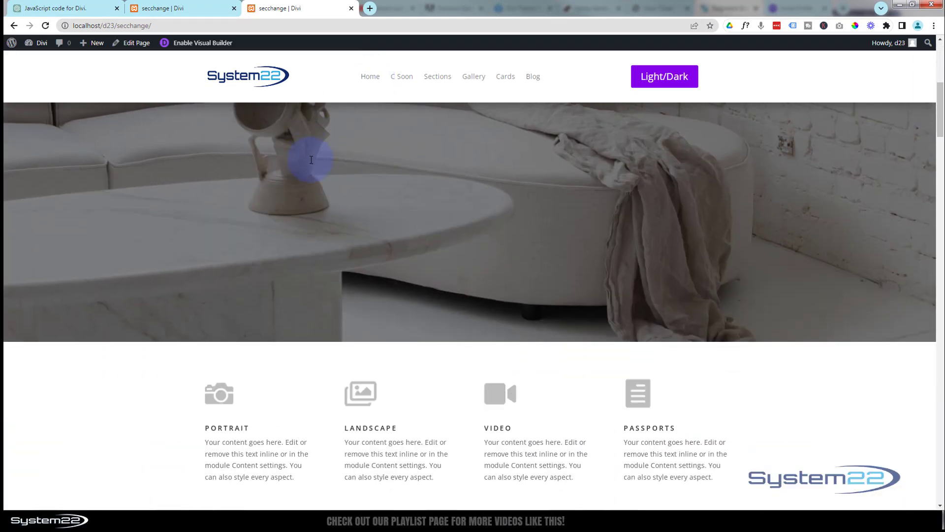
{"action": "scroll", "coordinate": [310, 160], "scroll_direction": "down", "scroll_amount": 6}
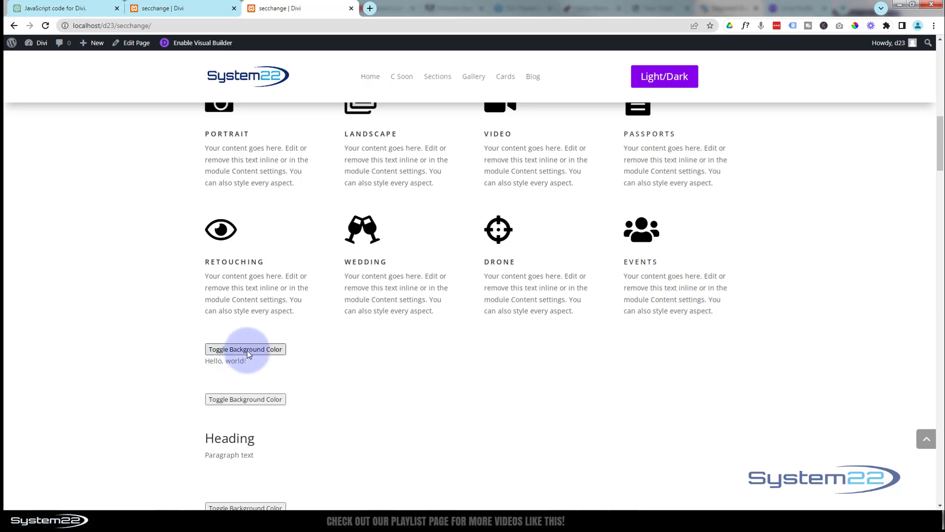
{"action": "left_click", "coordinate": [248, 350]}
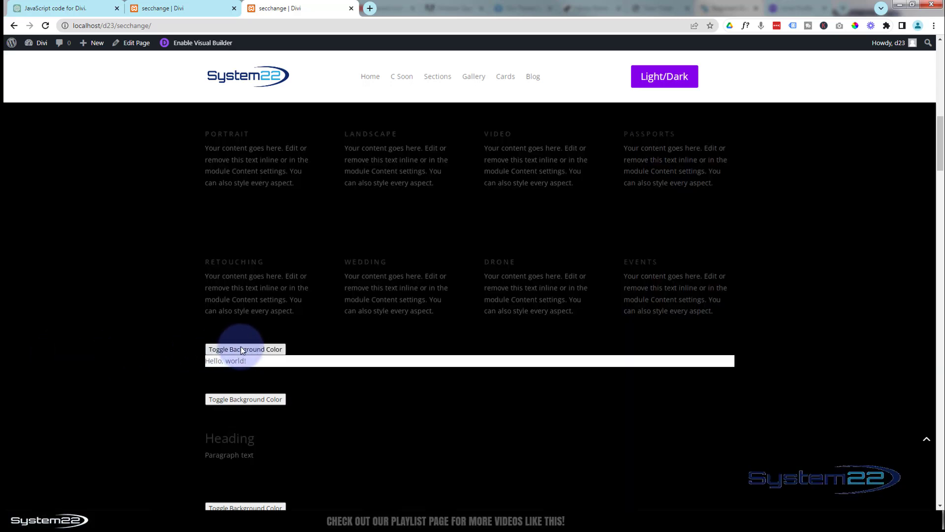
Step: Examine the text on the black sections and switch the first toggle repeatedly to compare both backgrounds
{"action": "scroll", "coordinate": [152, 240], "scroll_direction": "down", "scroll_amount": 1}
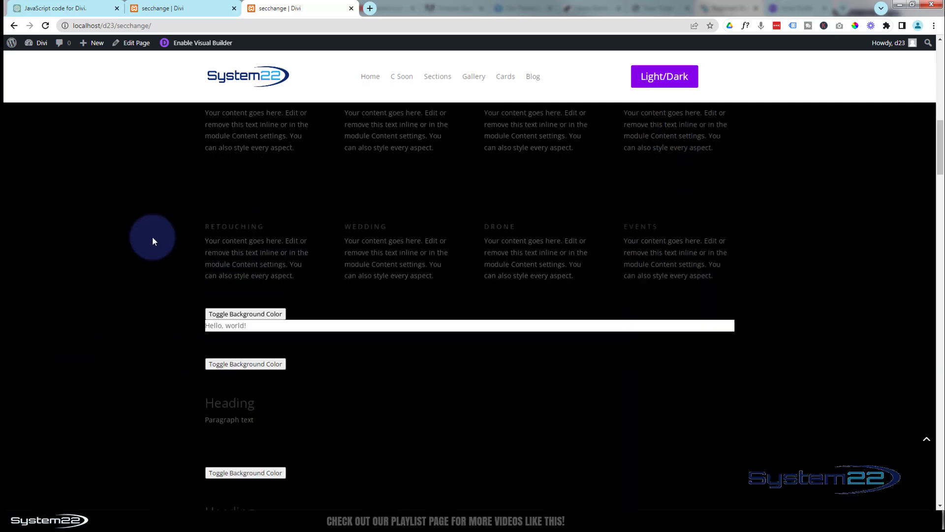
{"action": "scroll", "coordinate": [152, 241], "scroll_direction": "down", "scroll_amount": 2}
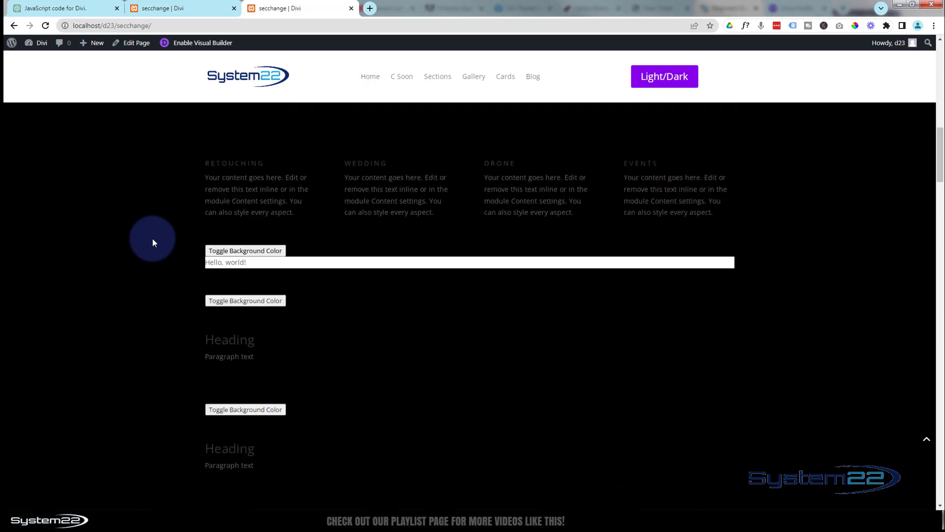
{"action": "scroll", "coordinate": [131, 250], "scroll_direction": "up", "scroll_amount": 1}
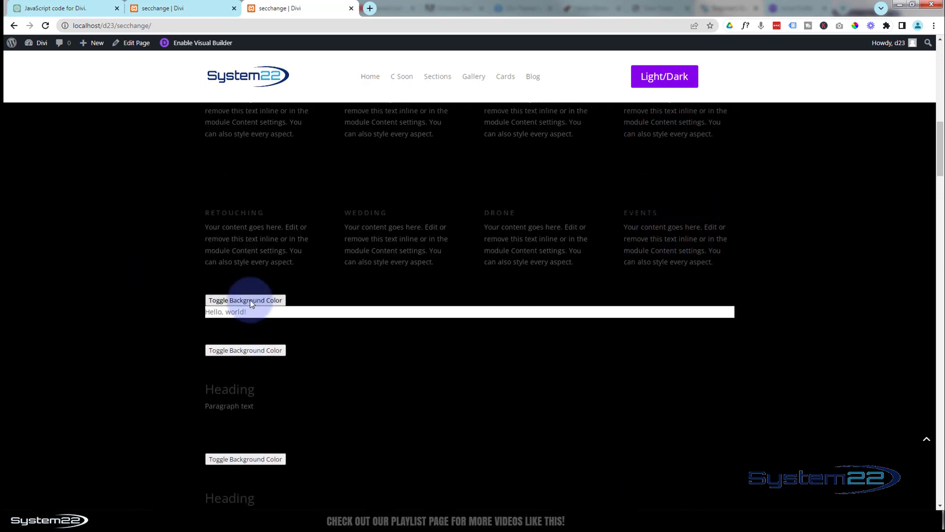
{"action": "left_click", "coordinate": [251, 301]}
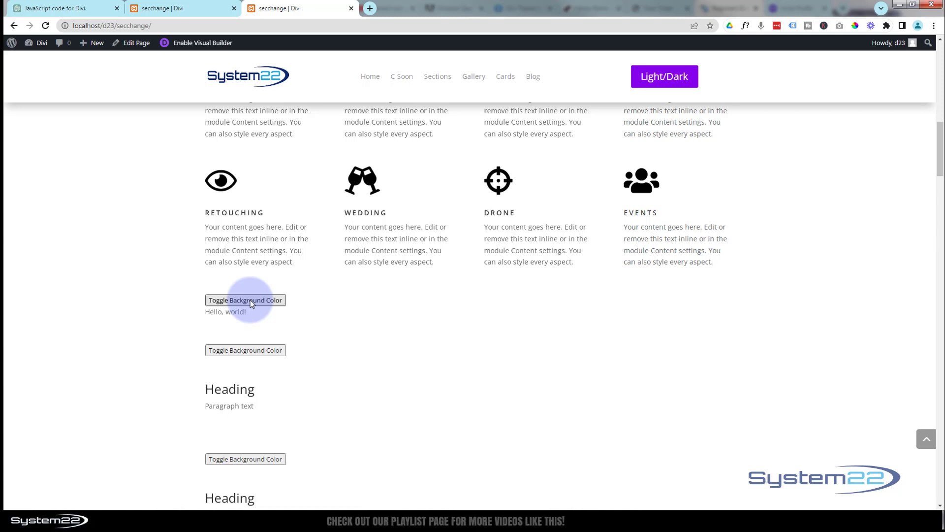
{"action": "left_click", "coordinate": [250, 300]}
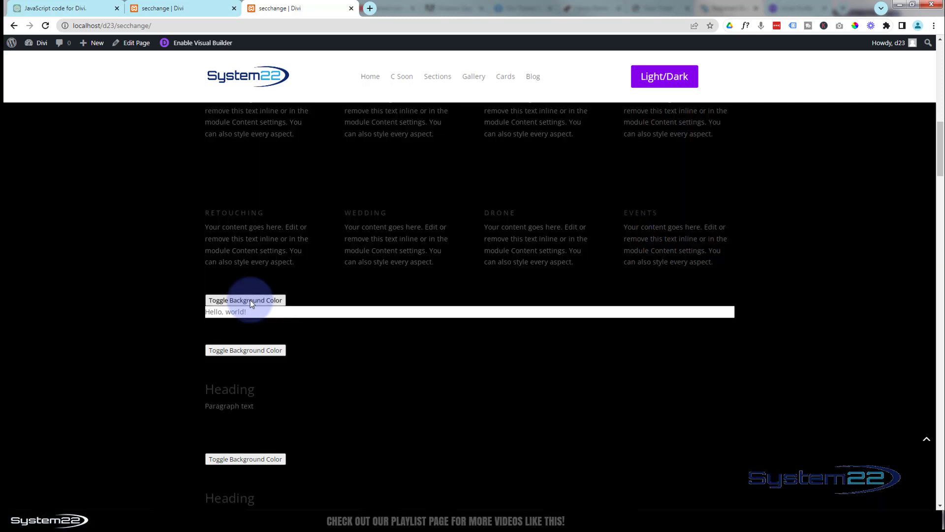
{"action": "left_click", "coordinate": [250, 301]}
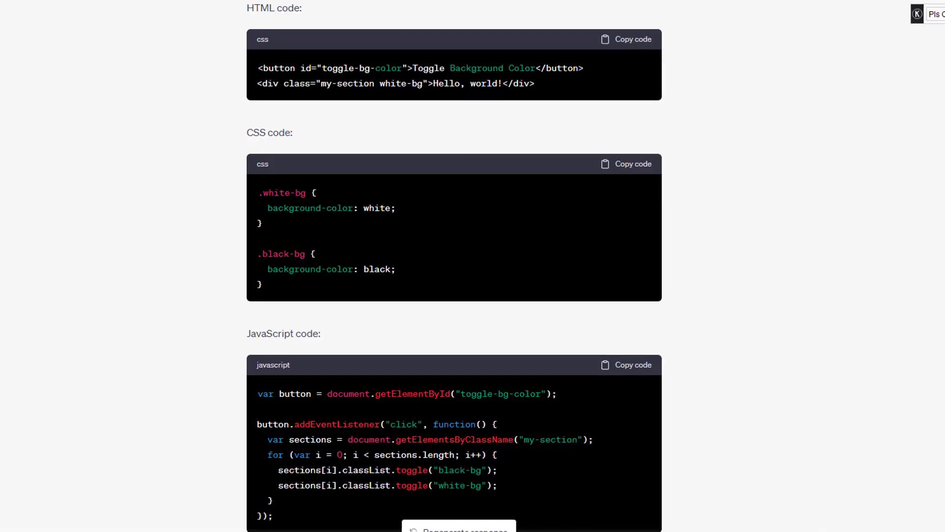
Step: In the ChatGPT conversation, review the first JavaScript code and the follow-up prompt using the et_pb_section class, with its revised code
{"action": "scroll", "coordinate": [96, 244], "scroll_direction": "down", "scroll_amount": 8}
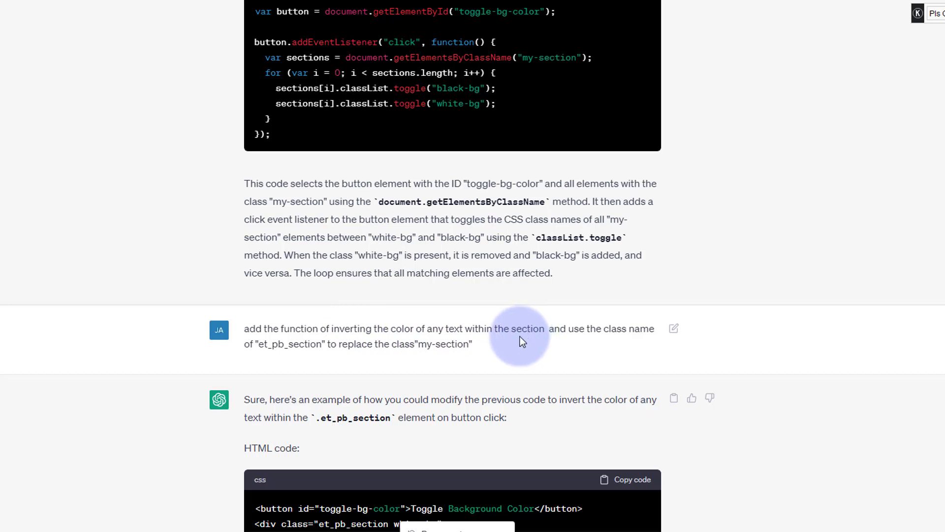
{"action": "left_click_drag", "start_coordinate": [261, 344], "coordinate": [318, 346]}
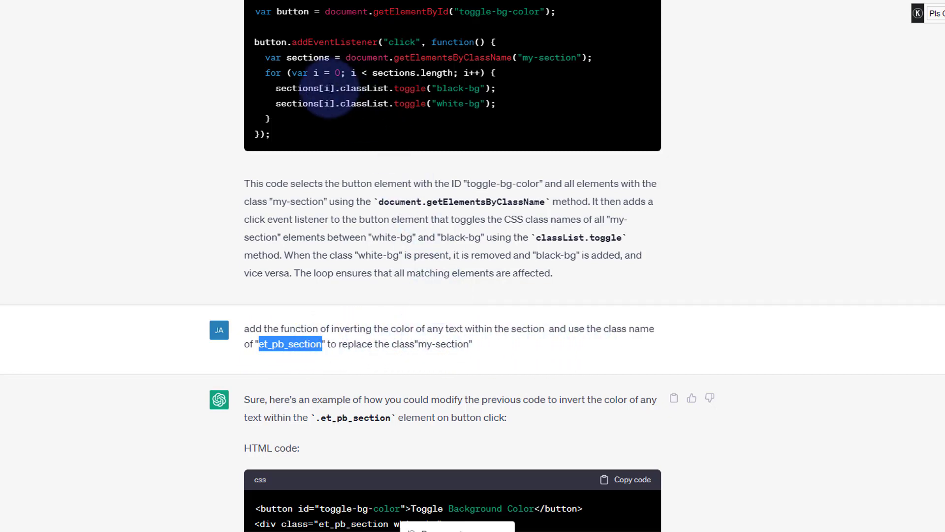
{"action": "scroll", "coordinate": [329, 105], "scroll_direction": "up", "scroll_amount": 2}
{"action": "scroll", "coordinate": [418, 226], "scroll_direction": "down", "scroll_amount": 3}
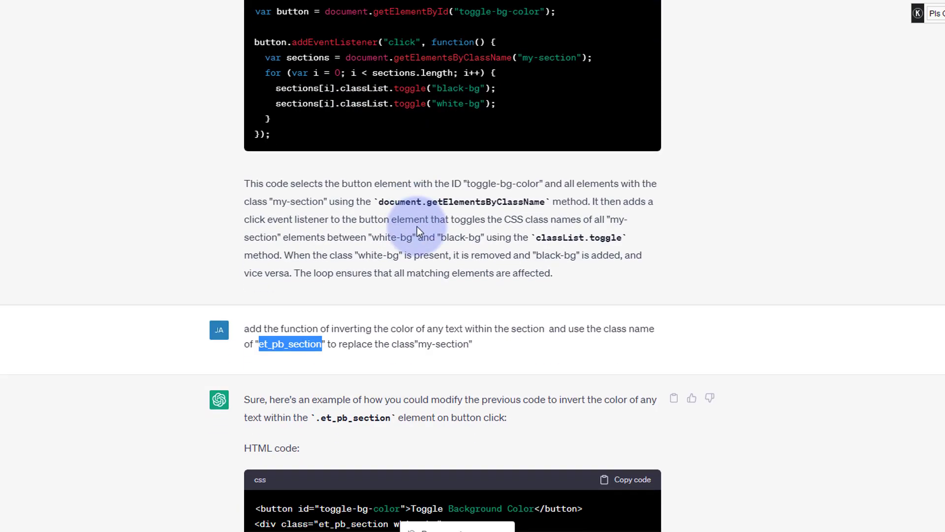
{"action": "scroll", "coordinate": [417, 226], "scroll_direction": "down", "scroll_amount": 10}
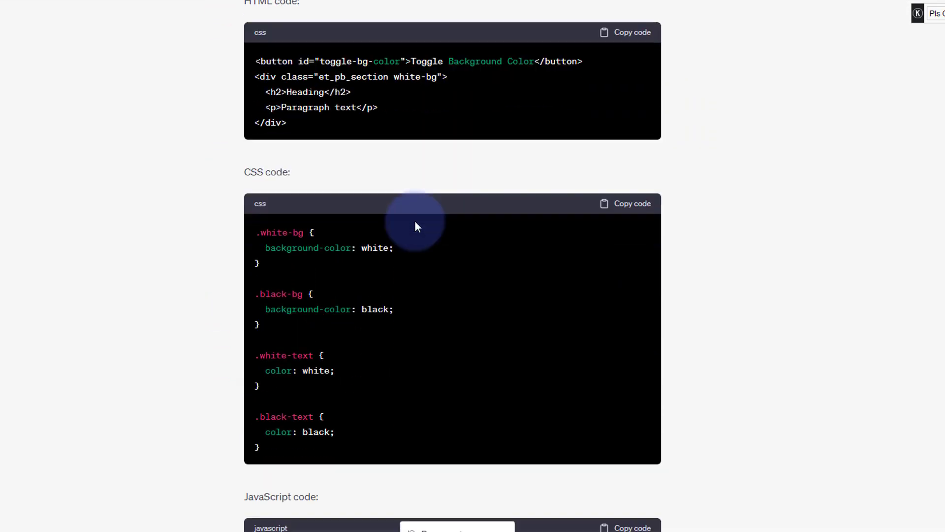
{"action": "scroll", "coordinate": [415, 220], "scroll_direction": "down", "scroll_amount": 10}
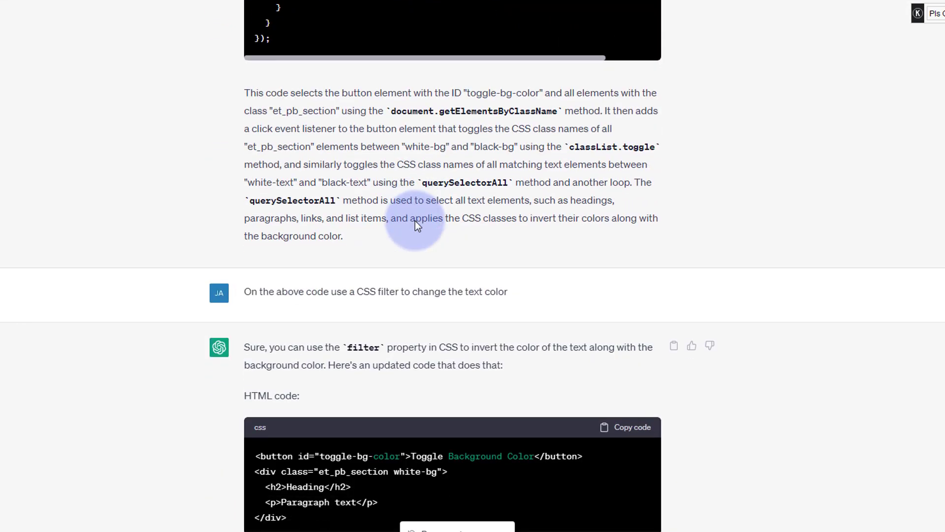
Step: Back on the secchange page, test the second background color toggle and inspect the text in the darkened sections
{"action": "left_click", "coordinate": [281, 8]}
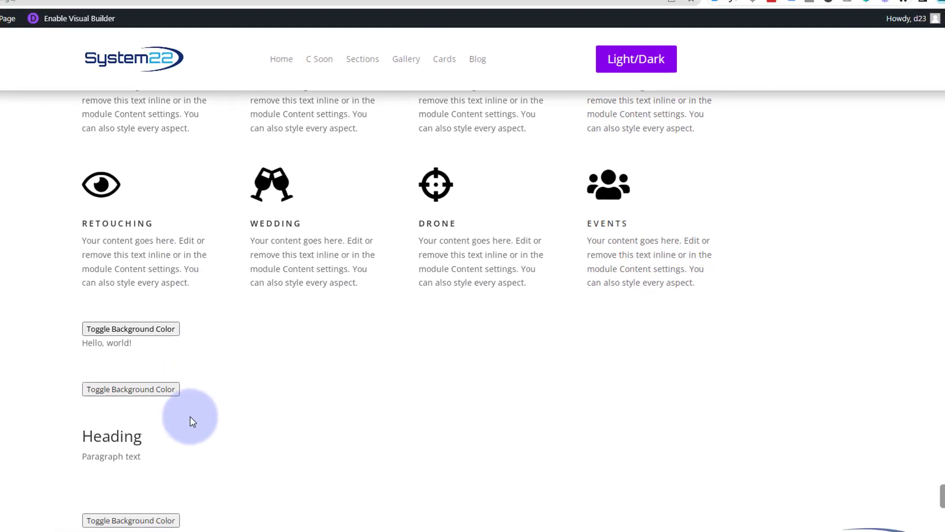
{"action": "left_click", "coordinate": [249, 351]}
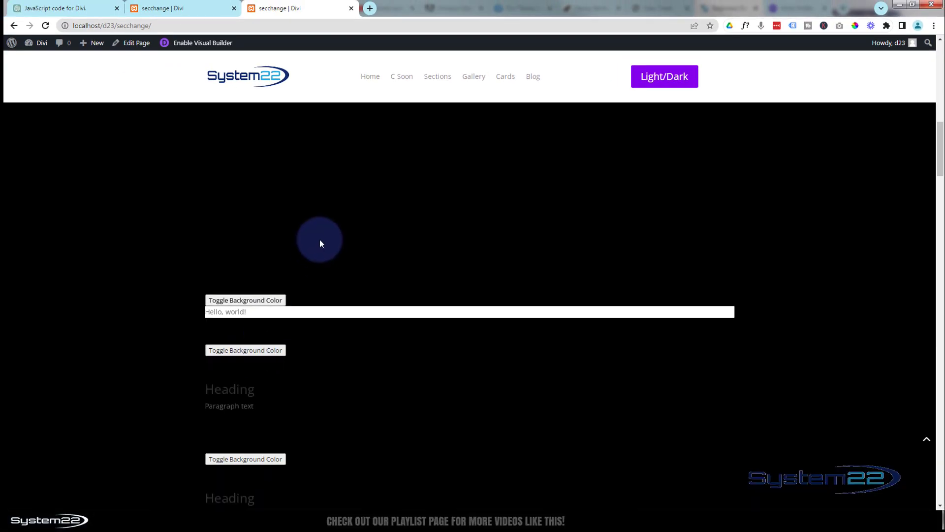
{"action": "scroll", "coordinate": [338, 310], "scroll_direction": "down", "scroll_amount": 4}
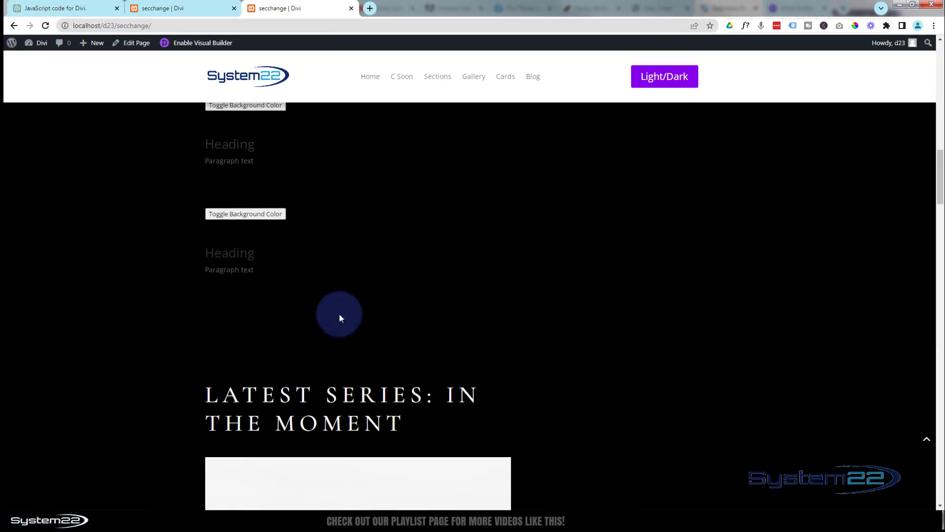
{"action": "scroll", "coordinate": [339, 314], "scroll_direction": "up", "scroll_amount": 4}
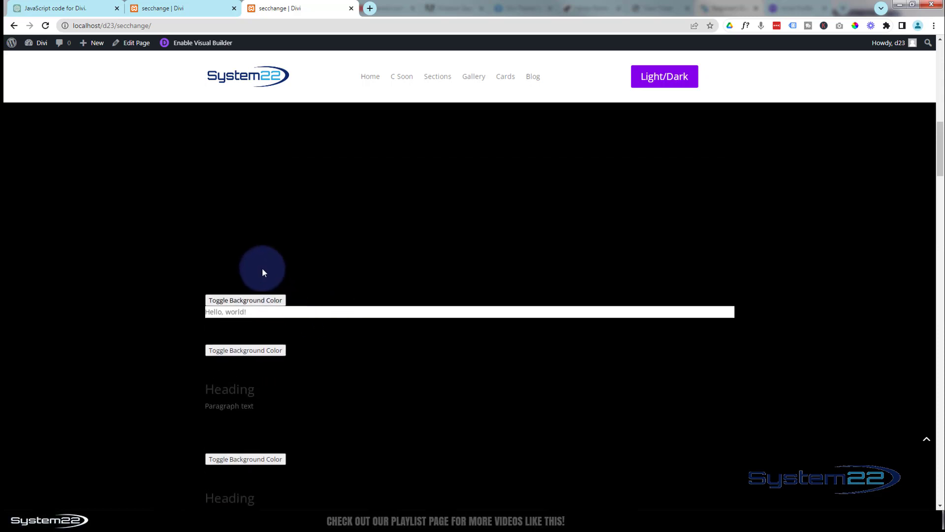
{"action": "left_click", "coordinate": [240, 352]}
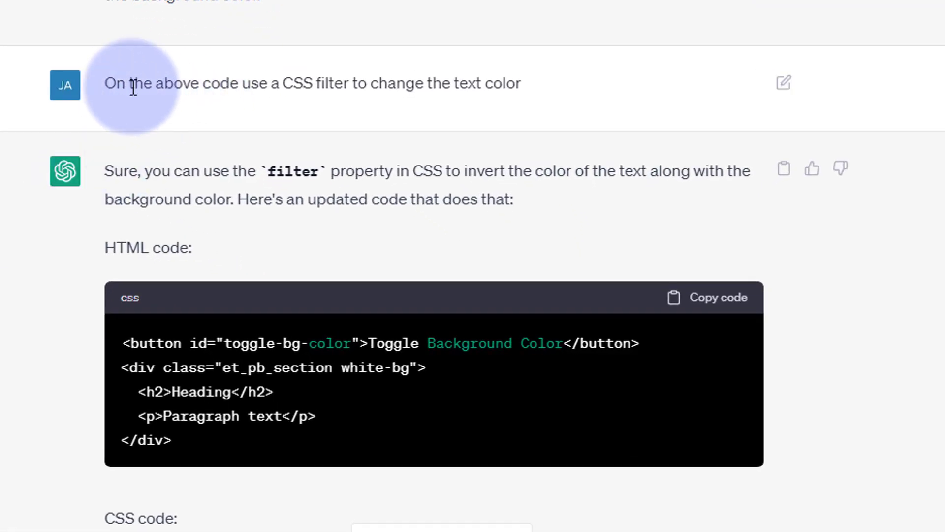
Step: Review the ChatGPT prompt requesting a CSS filter for the text color, along with its updated HTML, CSS and JavaScript code
{"action": "left_click_drag", "start_coordinate": [104, 83], "coordinate": [549, 92]}
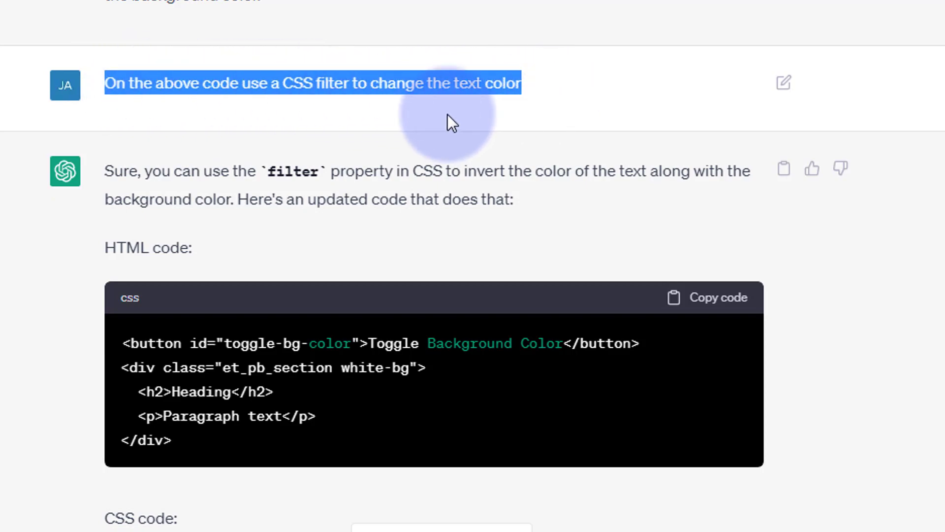
{"action": "scroll", "coordinate": [442, 110], "scroll_direction": "down", "scroll_amount": 7}
{"action": "scroll", "coordinate": [405, 74], "scroll_direction": "down", "scroll_amount": 14}
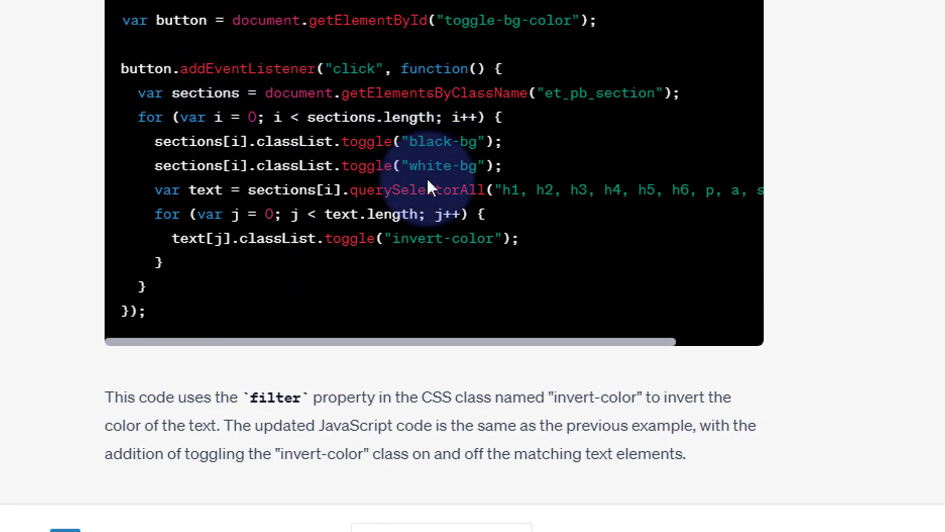
Step: Back on the secchange page, test the third background color toggle and inspect the text across the darkened sections
{"action": "scroll", "coordinate": [424, 185], "scroll_direction": "down", "scroll_amount": 4}
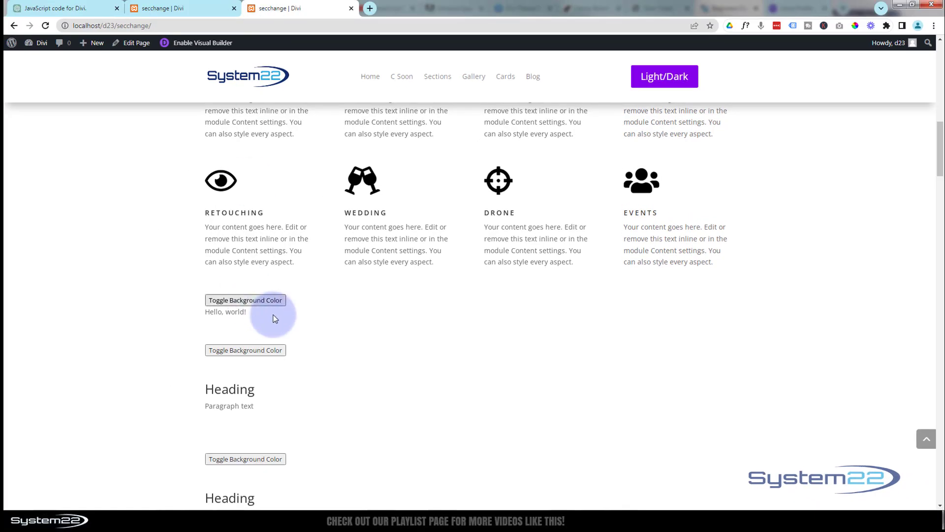
{"action": "scroll", "coordinate": [276, 312], "scroll_direction": "down", "scroll_amount": 3}
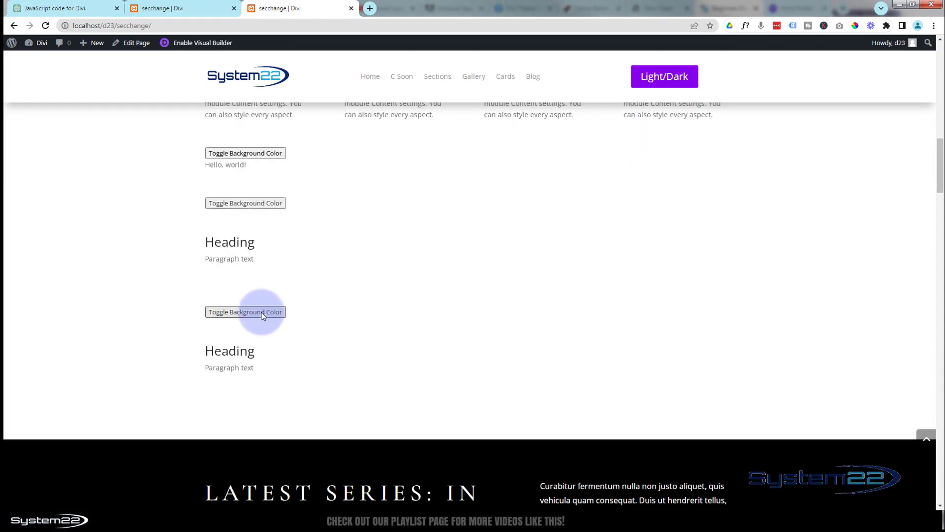
{"action": "left_click", "coordinate": [262, 315]}
{"action": "scroll", "coordinate": [320, 320], "scroll_direction": "up", "scroll_amount": 2}
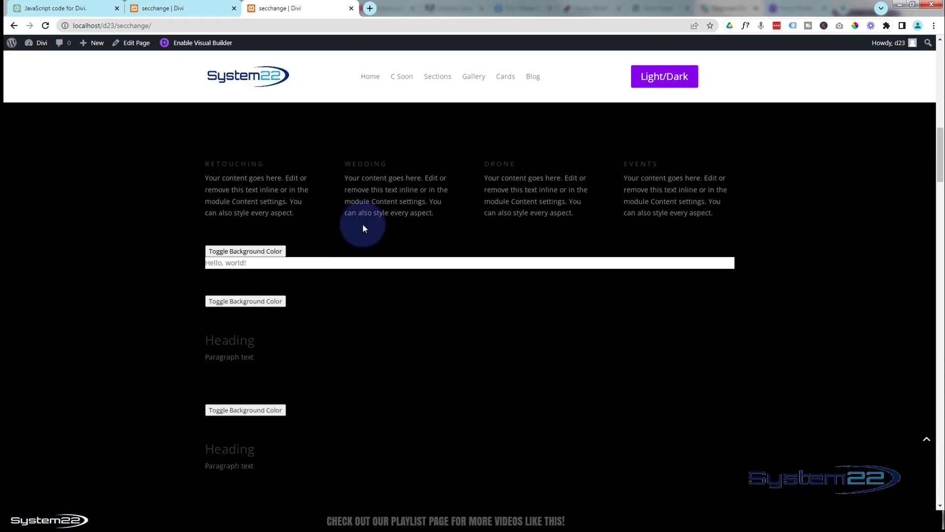
{"action": "scroll", "coordinate": [133, 195], "scroll_direction": "up", "scroll_amount": 1}
{"action": "scroll", "coordinate": [144, 260], "scroll_direction": "down", "scroll_amount": 9}
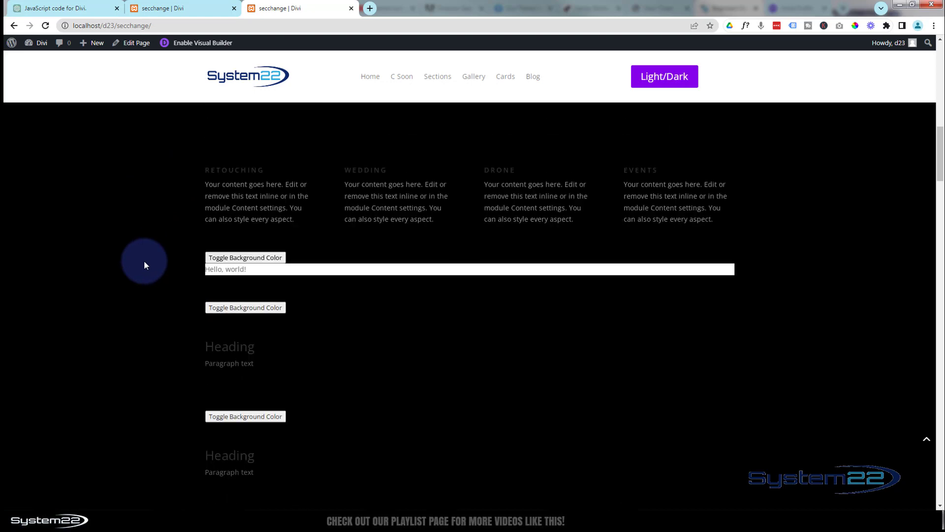
{"action": "scroll", "coordinate": [144, 261], "scroll_direction": "down", "scroll_amount": 1}
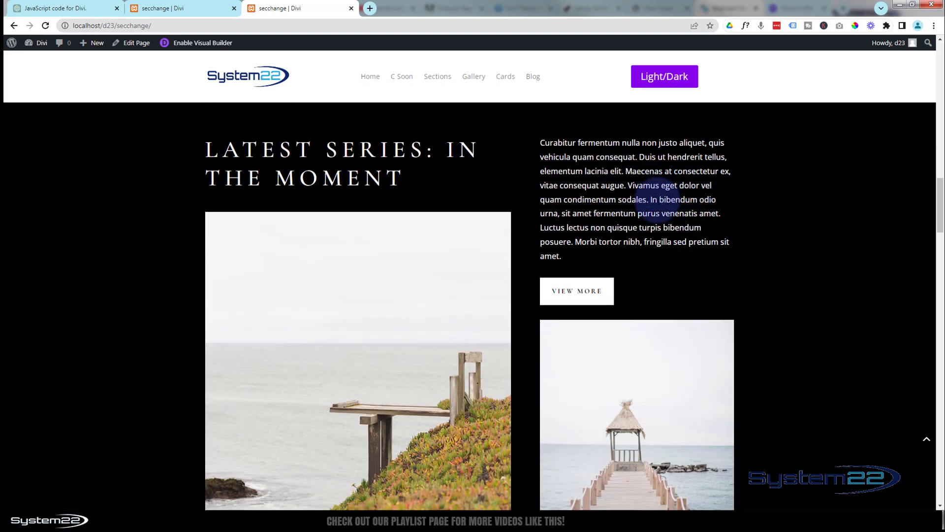
{"action": "scroll", "coordinate": [82, 286], "scroll_direction": "up", "scroll_amount": 8}
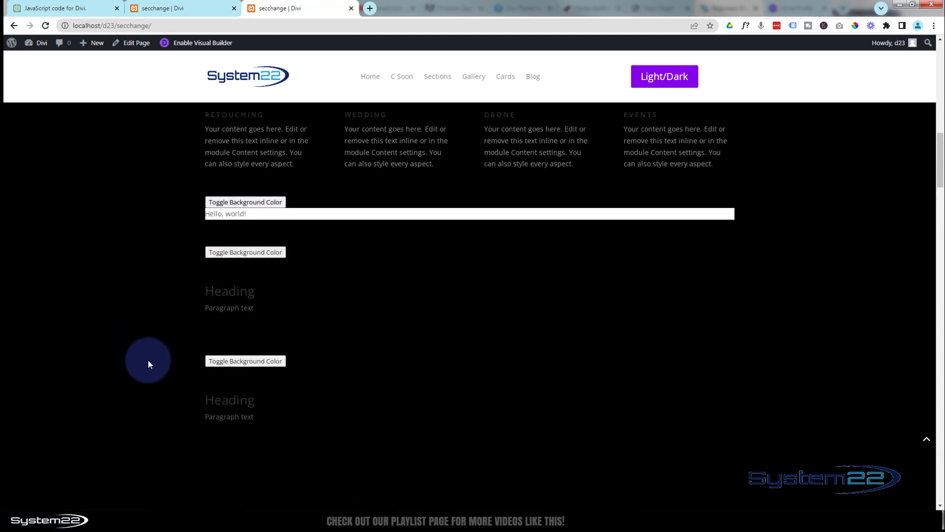
{"action": "left_click", "coordinate": [238, 360]}
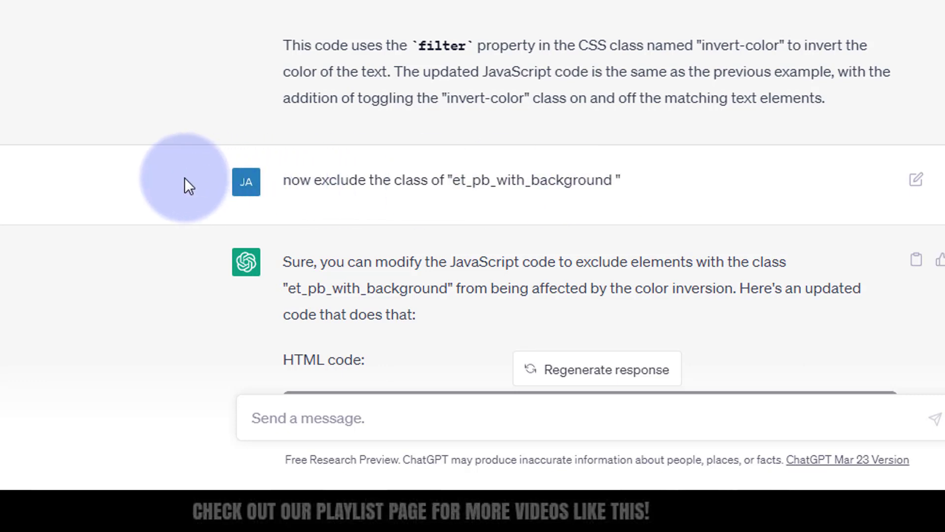
Step: Review the ChatGPT prompts excluding the et_pb_with_background class and images, along with the updated code for each
{"action": "scroll", "coordinate": [185, 178], "scroll_direction": "down", "scroll_amount": 15}
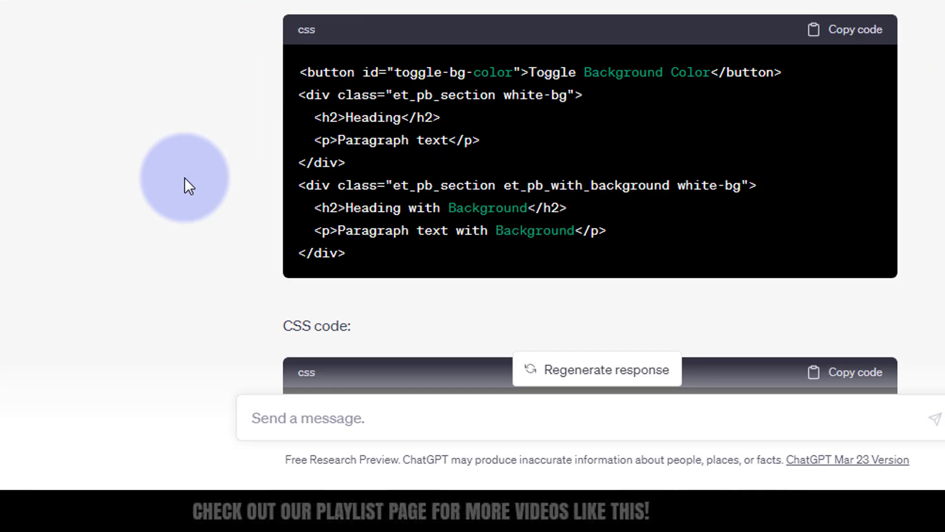
{"action": "scroll", "coordinate": [184, 179], "scroll_direction": "down", "scroll_amount": 8}
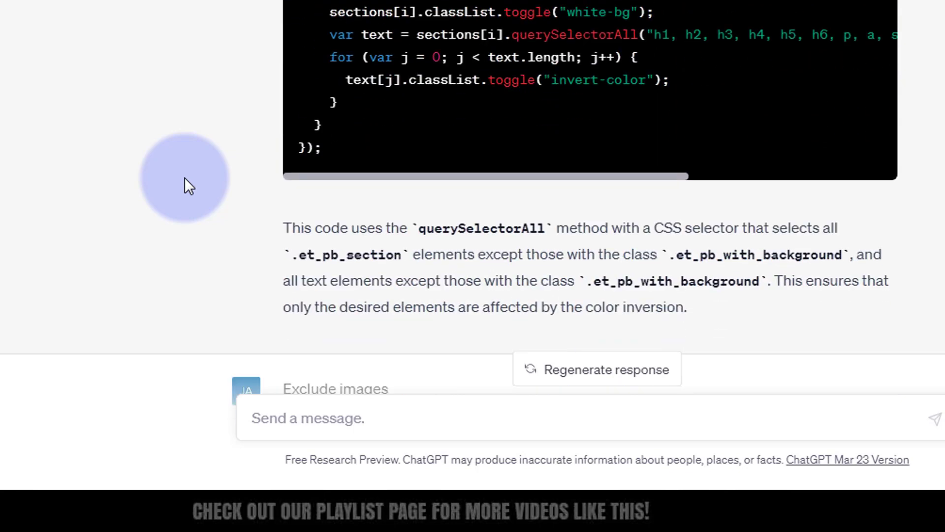
{"action": "scroll", "coordinate": [185, 177], "scroll_direction": "down", "scroll_amount": 7}
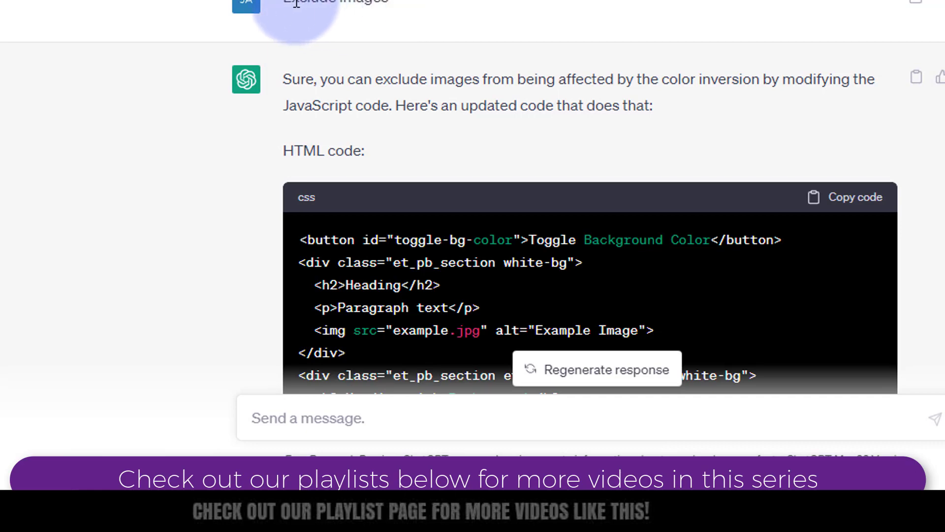
{"action": "scroll", "coordinate": [167, 73], "scroll_direction": "down", "scroll_amount": 12}
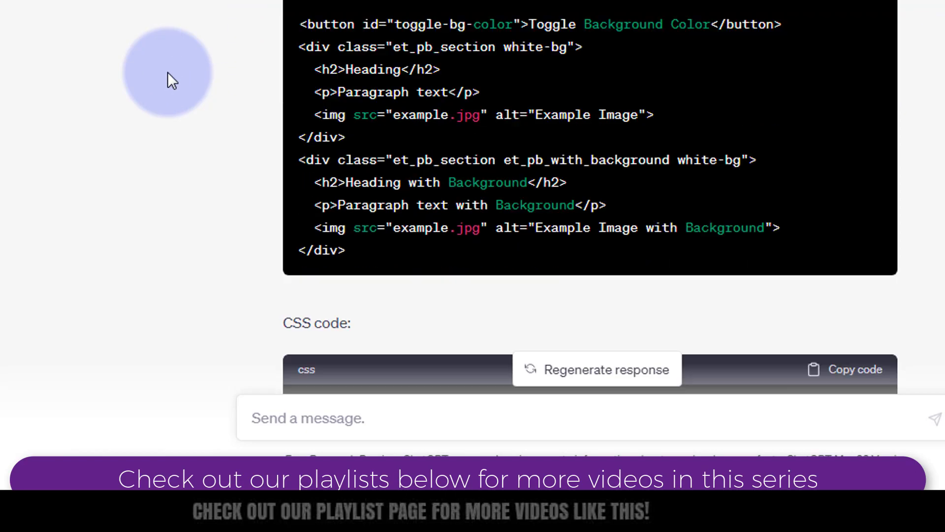
{"action": "scroll", "coordinate": [167, 72], "scroll_direction": "down", "scroll_amount": 15}
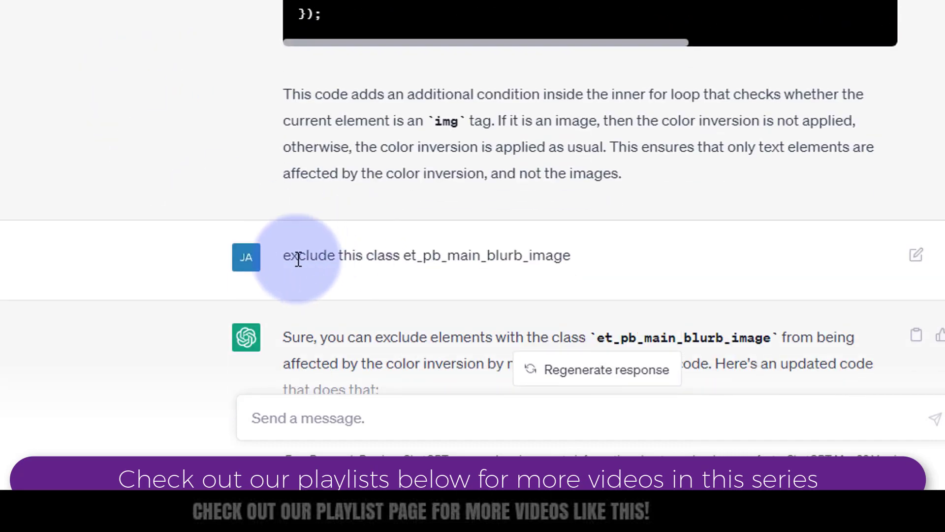
Step: Review the ChatGPT prompt excluding the et_pb_main_blurb_image class and its updated code
{"action": "scroll", "coordinate": [197, 192], "scroll_direction": "down", "scroll_amount": 7}
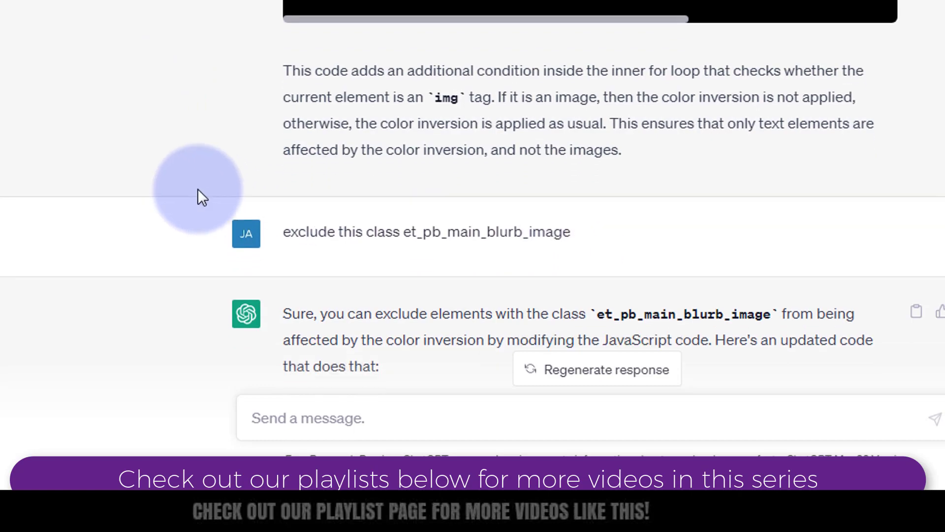
{"action": "scroll", "coordinate": [197, 190], "scroll_direction": "down", "scroll_amount": 16}
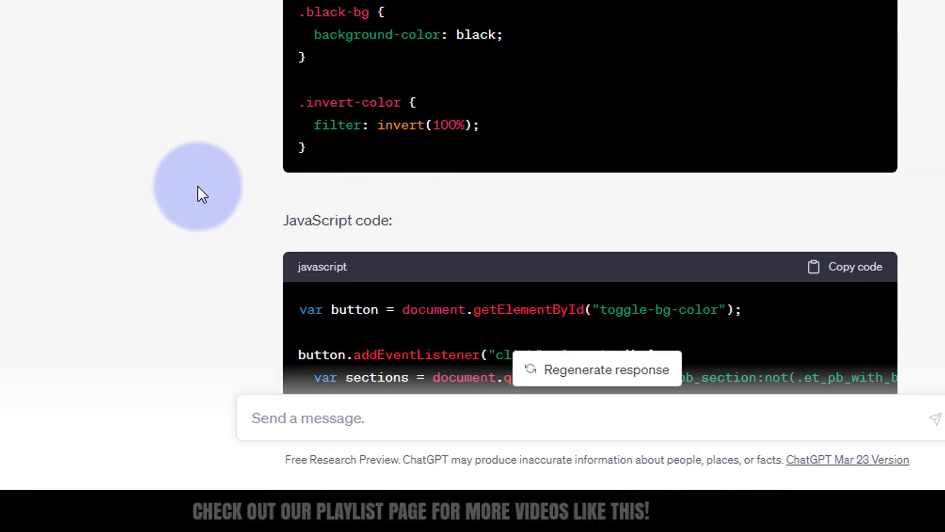
{"action": "scroll", "coordinate": [198, 184], "scroll_direction": "down", "scroll_amount": 15}
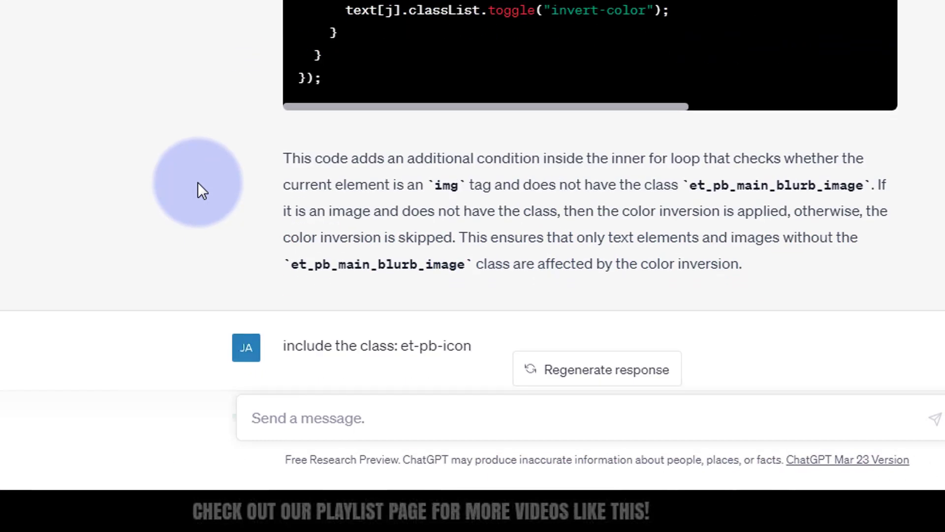
Step: Review the ChatGPT prompt including the et-pb-icon class and its final HTML, CSS and JavaScript code
{"action": "scroll", "coordinate": [199, 174], "scroll_direction": "down", "scroll_amount": 2}
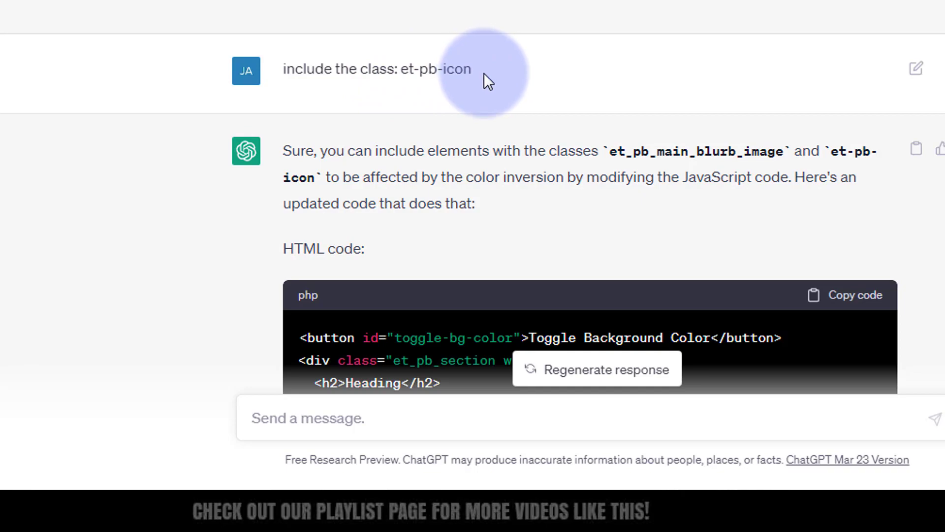
{"action": "scroll", "coordinate": [503, 92], "scroll_direction": "down", "scroll_amount": 10}
{"action": "scroll", "coordinate": [507, 86], "scroll_direction": "down", "scroll_amount": 15}
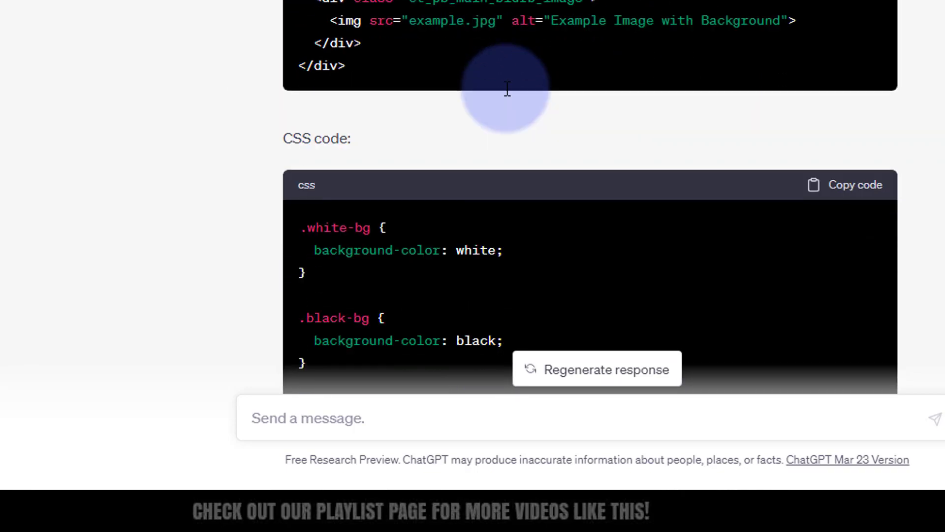
{"action": "scroll", "coordinate": [507, 86], "scroll_direction": "down", "scroll_amount": 2}
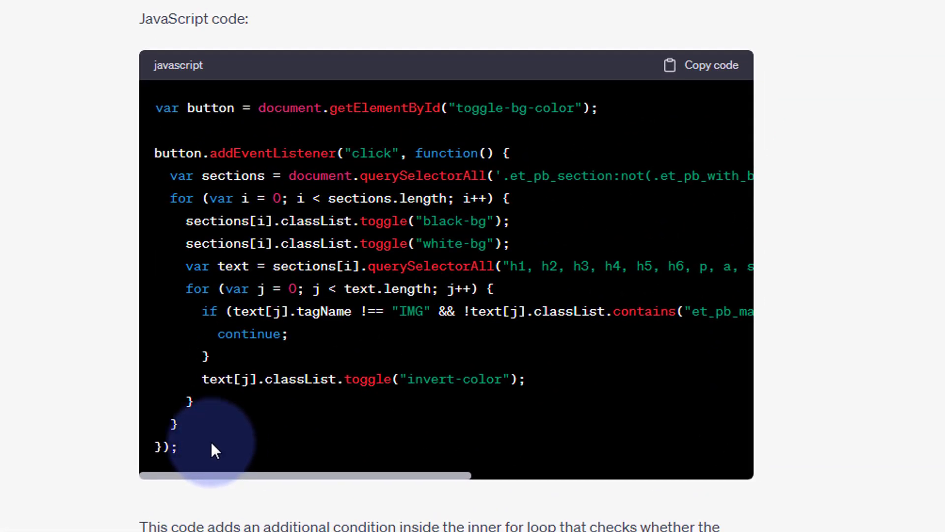
{"action": "scroll", "coordinate": [34, 423], "scroll_direction": "down", "scroll_amount": 3}
{"action": "scroll", "coordinate": [33, 423], "scroll_direction": "up", "scroll_amount": 4}
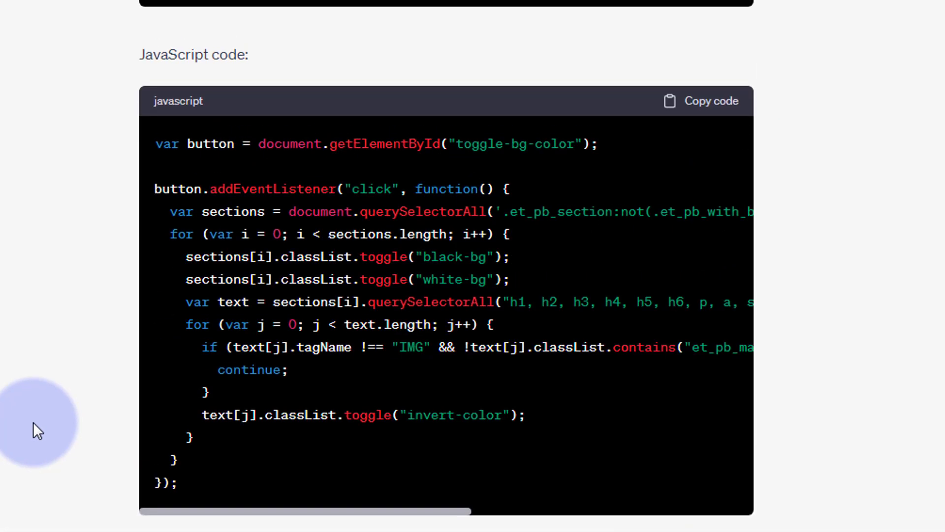
{"action": "scroll", "coordinate": [34, 423], "scroll_direction": "up", "scroll_amount": 2}
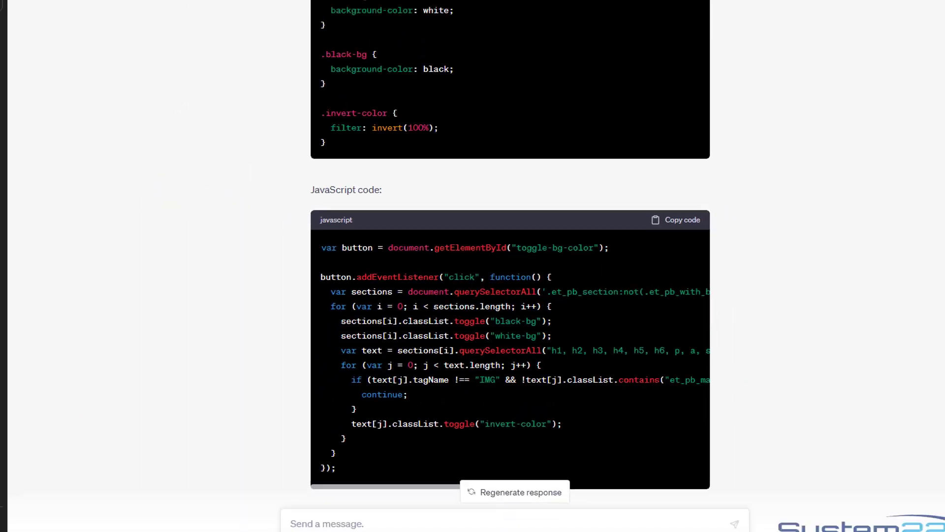
Step: Return to the Divi site and open the crd page in the Visual Builder, down to the area above the gray card
{"action": "left_click", "coordinate": [301, 7]}
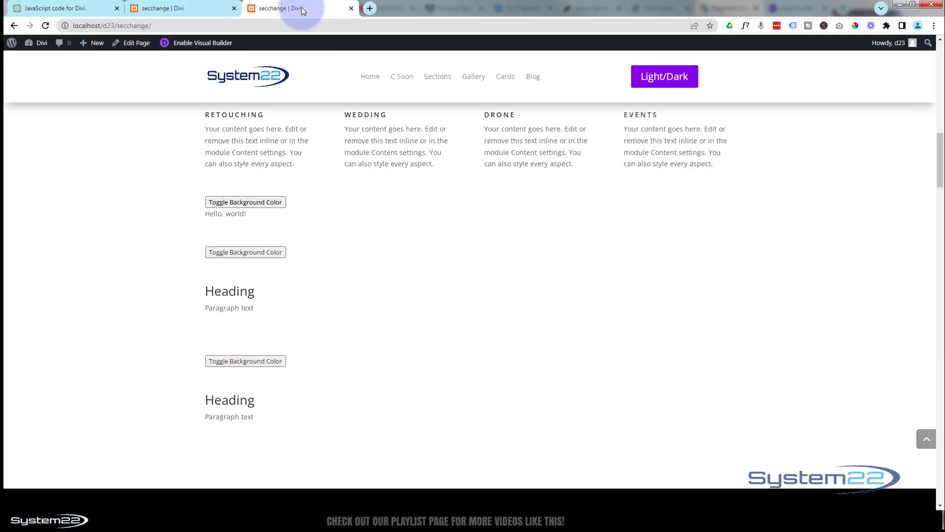
{"action": "scroll", "coordinate": [379, 246], "scroll_direction": "up", "scroll_amount": 3}
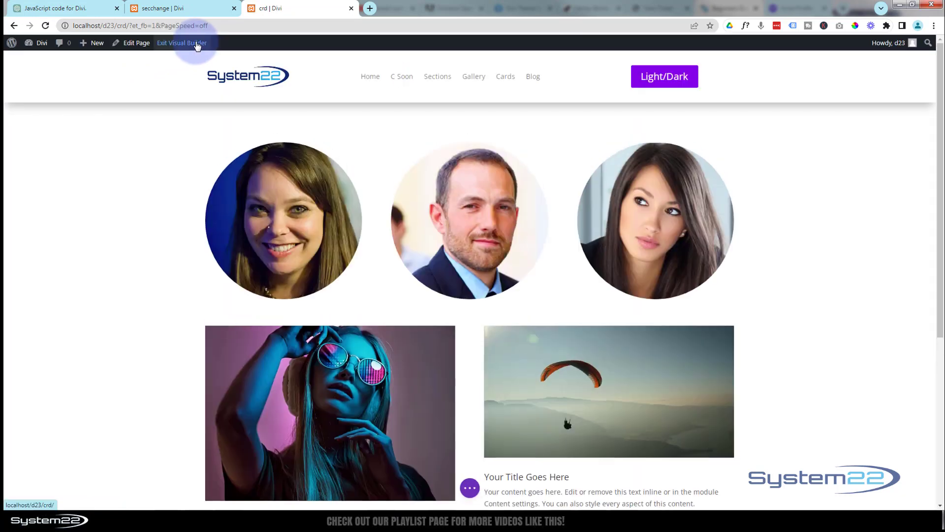
{"action": "scroll", "coordinate": [192, 126], "scroll_direction": "down", "scroll_amount": 4}
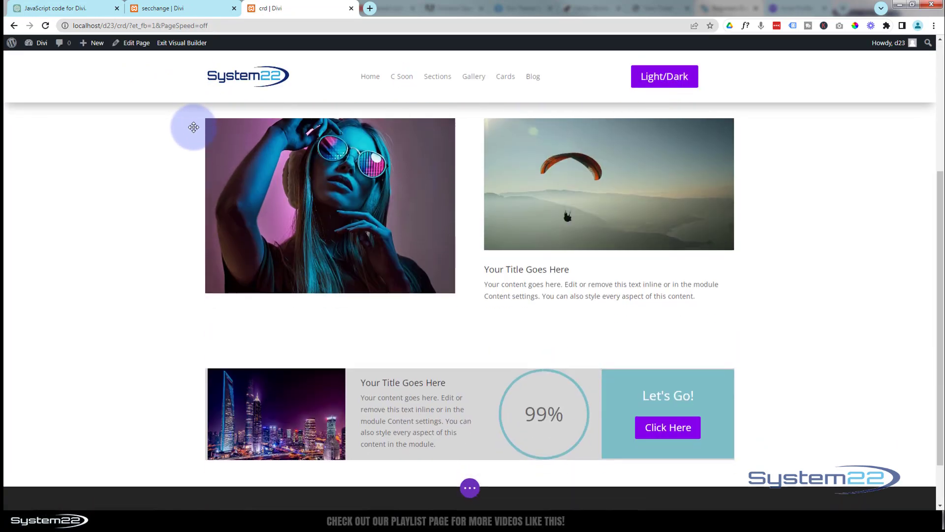
{"action": "scroll", "coordinate": [193, 127], "scroll_direction": "down", "scroll_amount": 1}
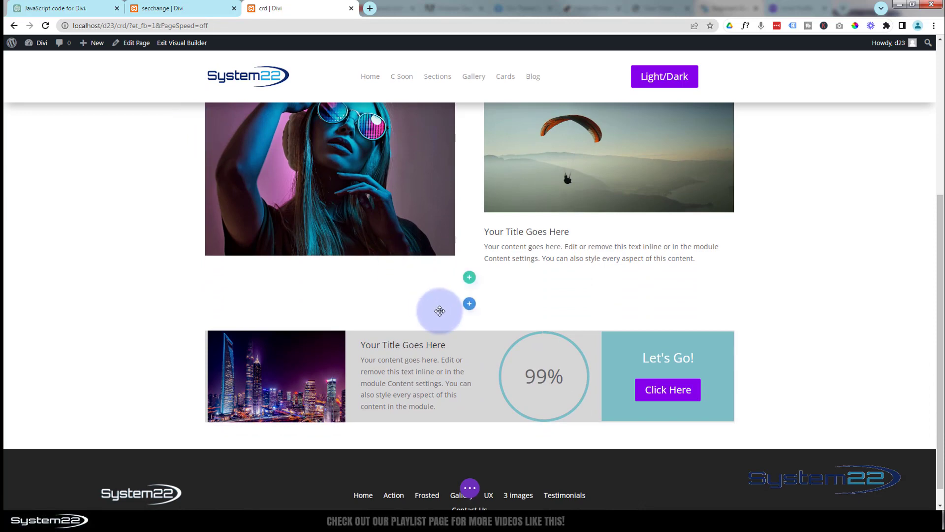
Step: Insert a single-column row below the two-image row and add a Code module to it
{"action": "left_click", "coordinate": [469, 303]}
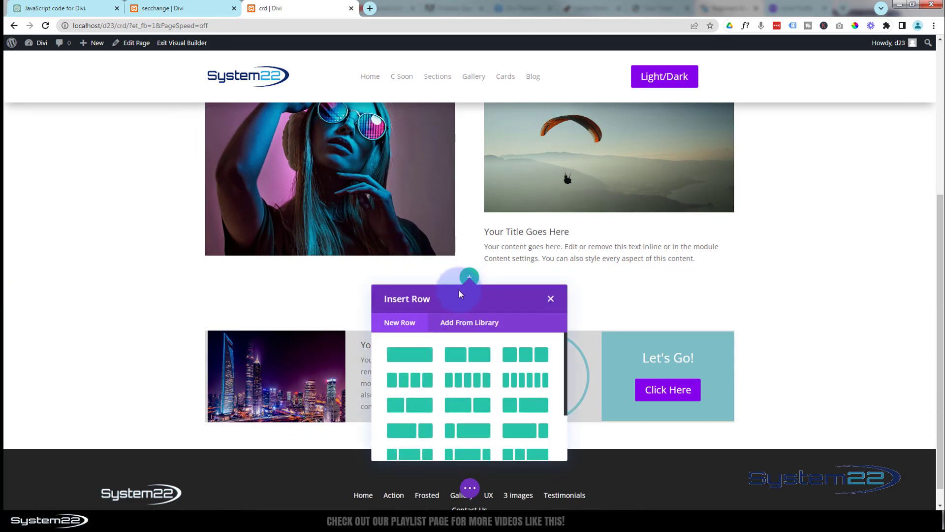
{"action": "left_click", "coordinate": [411, 355]}
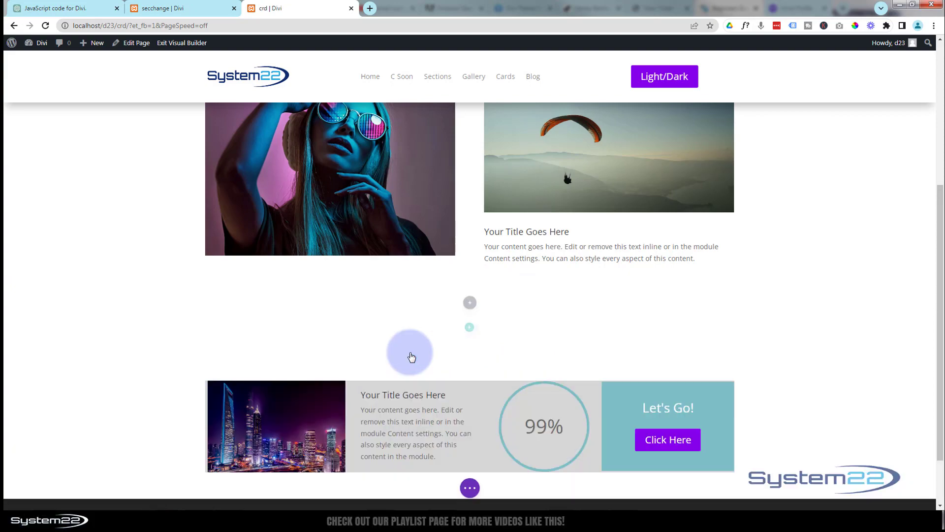
{"action": "scroll", "coordinate": [423, 358], "scroll_direction": "down", "scroll_amount": 3}
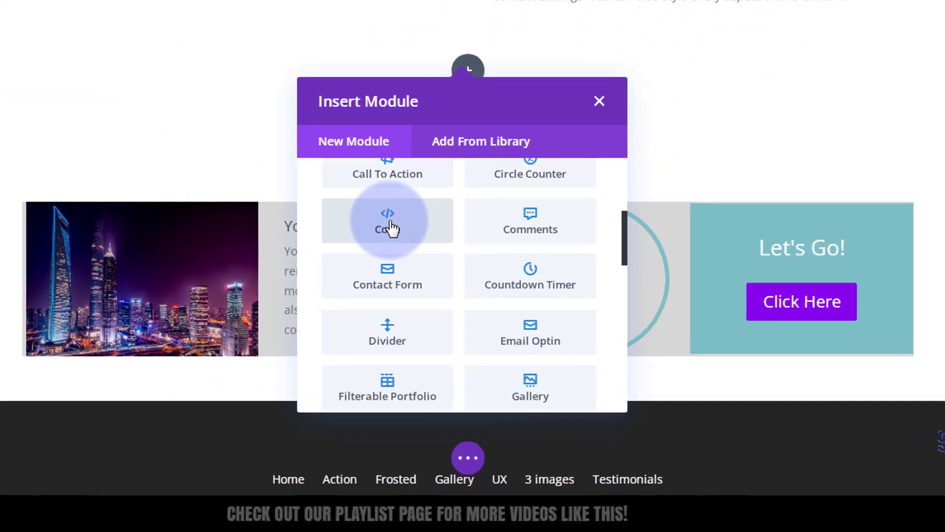
{"action": "left_click", "coordinate": [390, 228]}
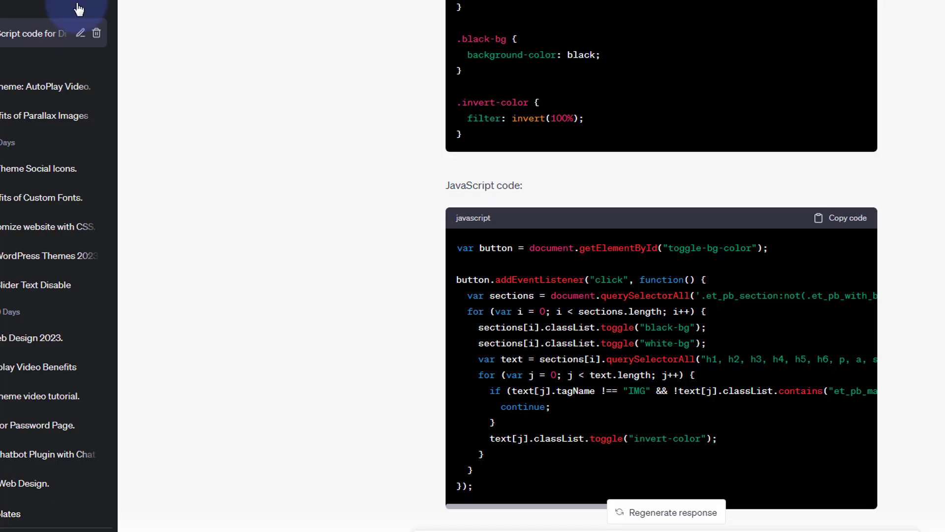
Step: Copy only the toggle-bg-color button line from ChatGPT's final HTML code and paste it into the Code module
{"action": "scroll", "coordinate": [542, 288], "scroll_direction": "up", "scroll_amount": 6}
{"action": "scroll", "coordinate": [541, 295], "scroll_direction": "up", "scroll_amount": 3}
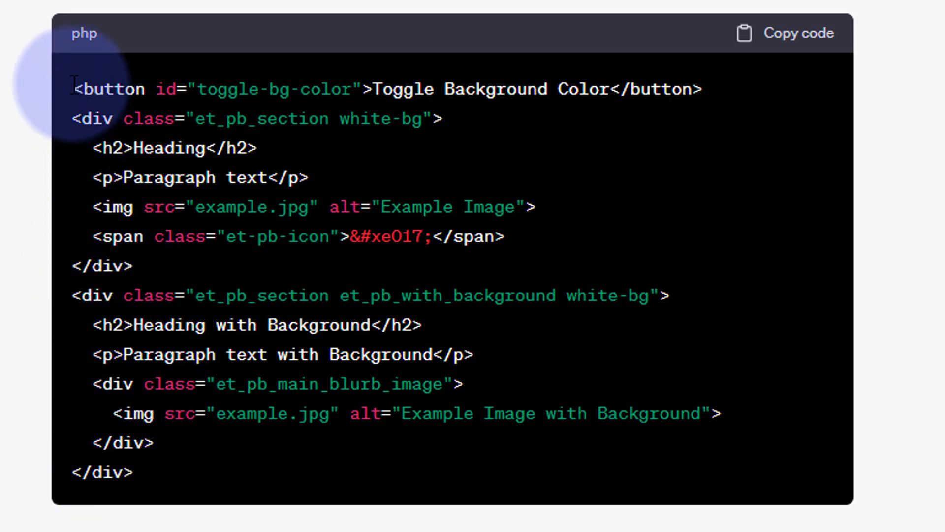
{"action": "left_click_drag", "start_coordinate": [76, 89], "coordinate": [733, 85]}
{"action": "key", "text": "ctrl+c"}
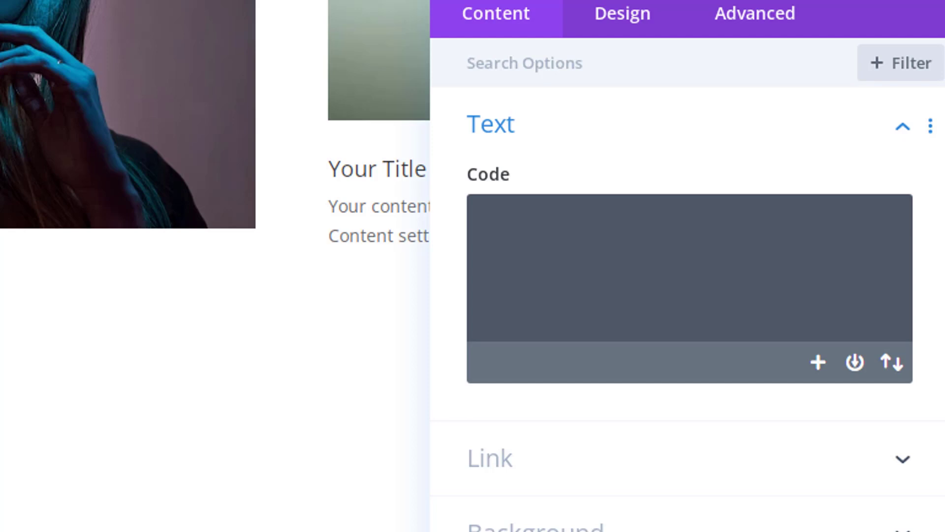
{"action": "left_click", "coordinate": [566, 241]}
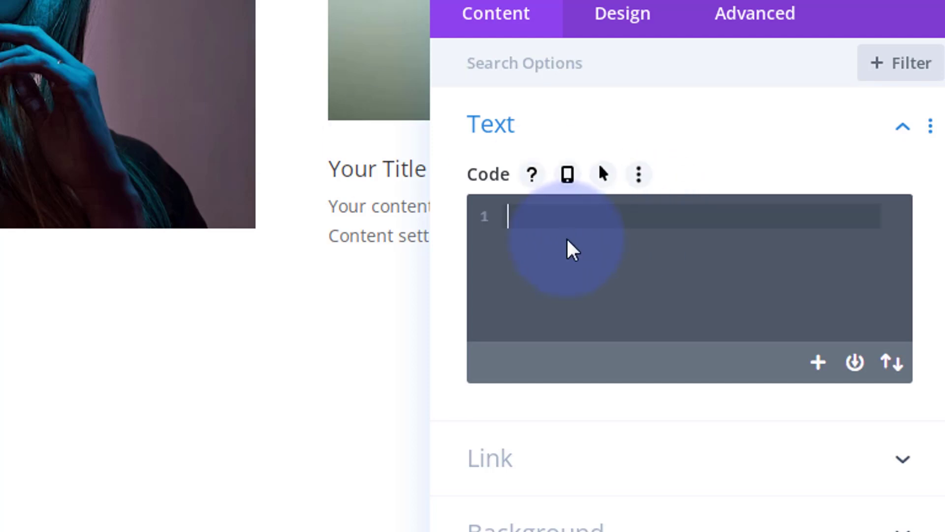
{"action": "key", "text": "ctrl+v"}
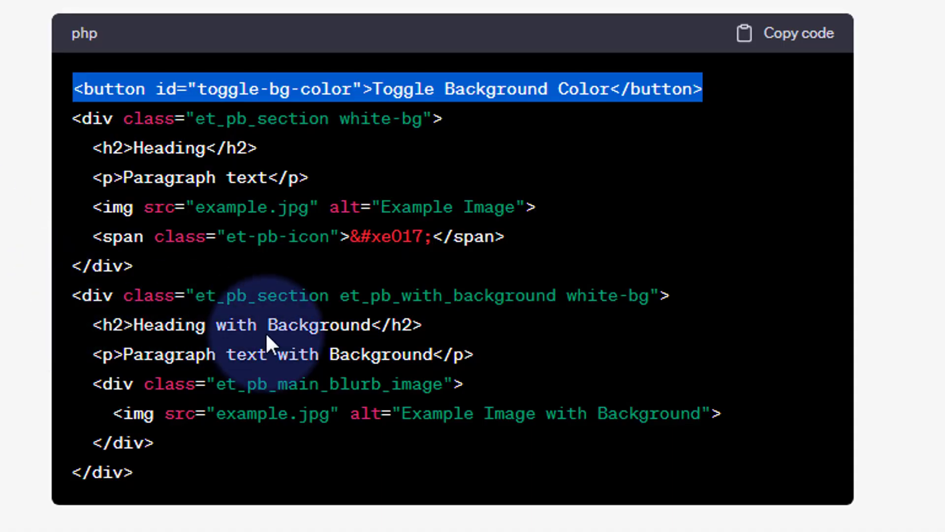
Step: Copy ChatGPT's CSS code and paste it between new <style> tags below the button line in the Code module
{"action": "scroll", "coordinate": [207, 261], "scroll_direction": "down", "scroll_amount": 1}
{"action": "scroll", "coordinate": [207, 244], "scroll_direction": "down", "scroll_amount": 4}
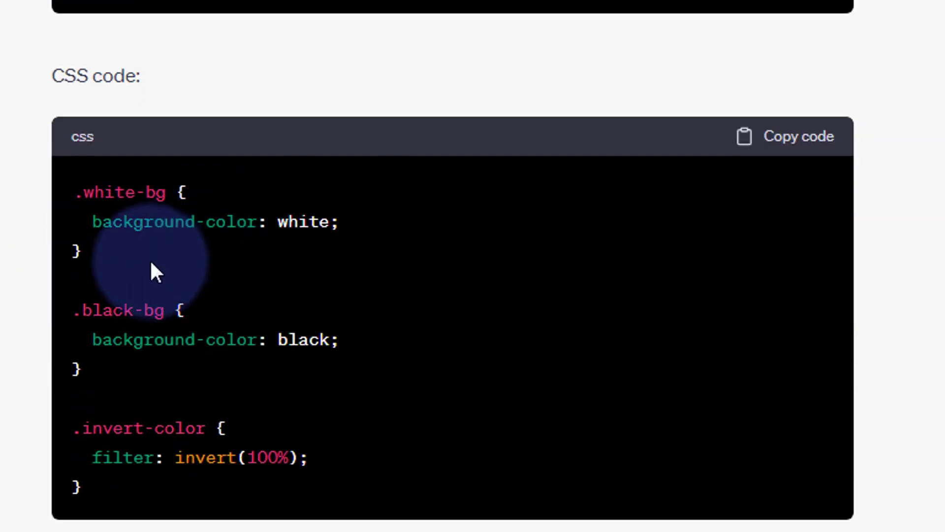
{"action": "left_click", "coordinate": [791, 139]}
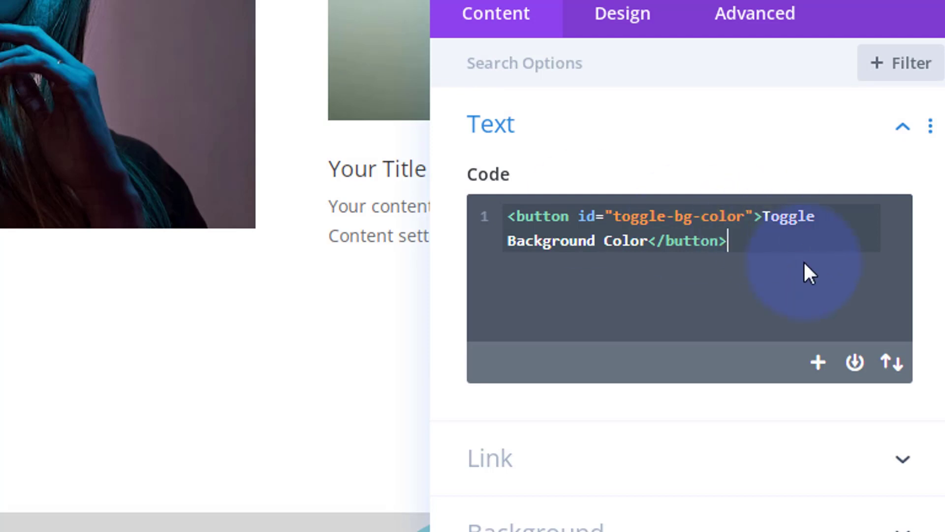
{"action": "key", "text": "Return"}
{"action": "key", "text": "Return"}
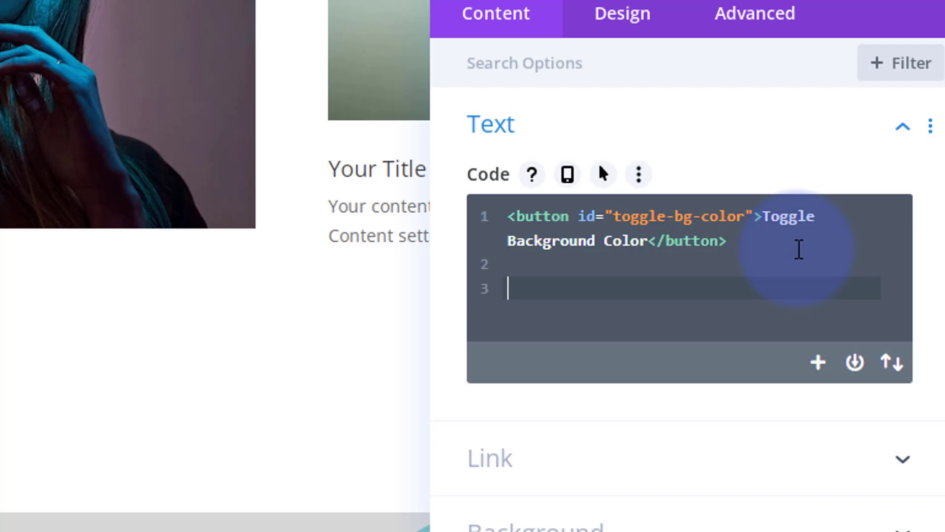
{"action": "type", "text": "<style"}
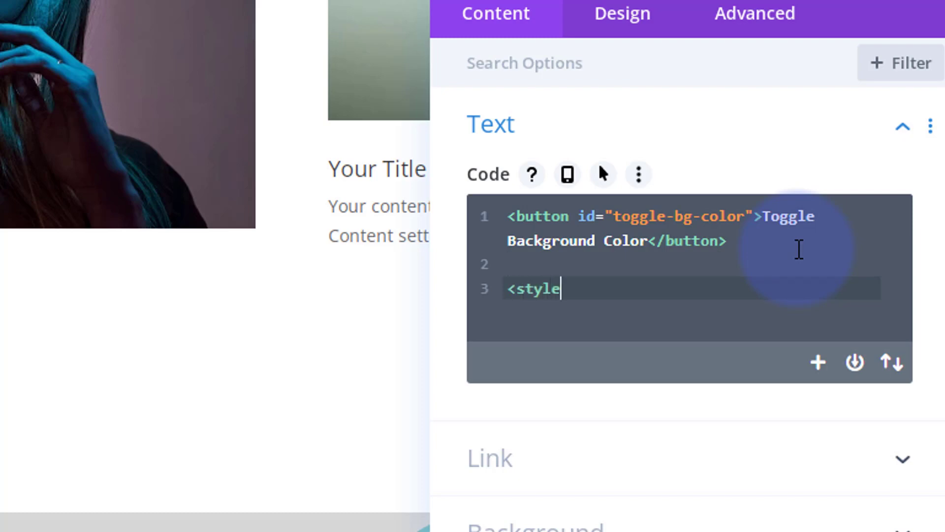
{"action": "type", "text": "></style>"}
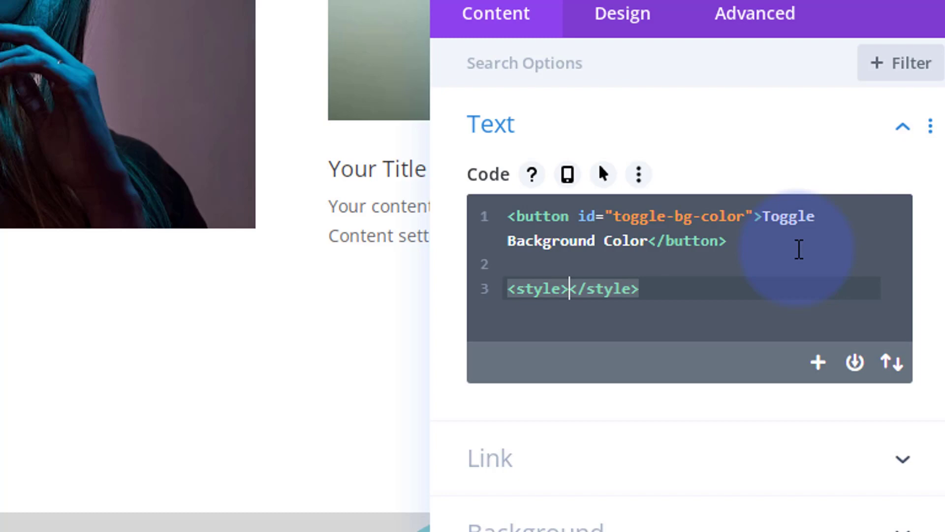
{"action": "key", "text": "Return"}
{"action": "key", "text": "Return"}
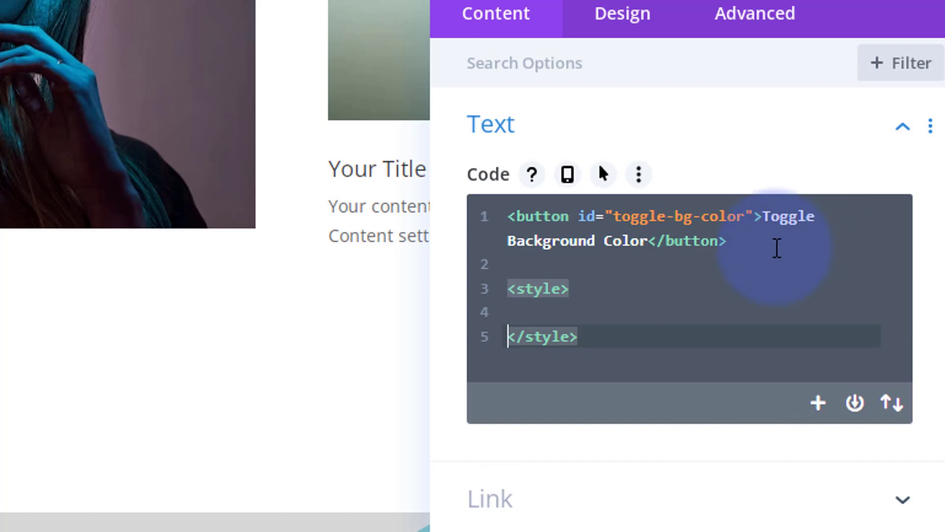
{"action": "left_click", "coordinate": [524, 311]}
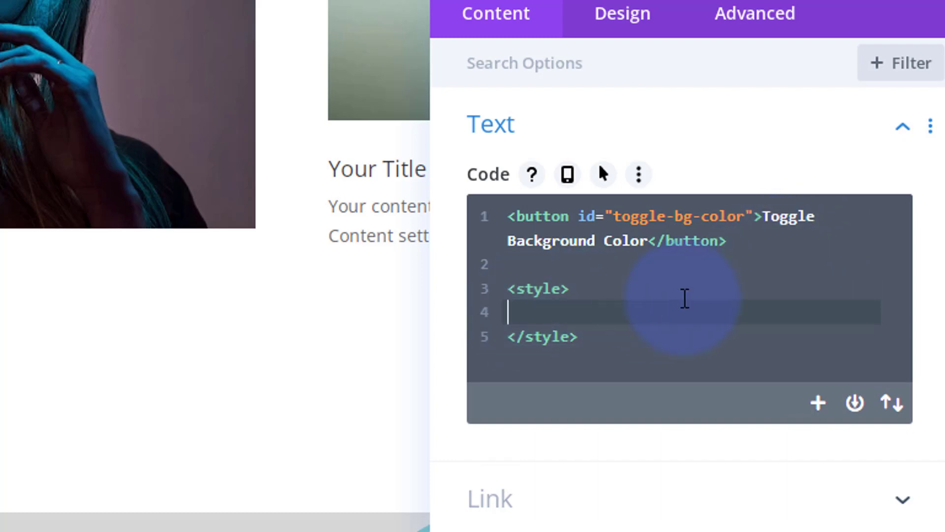
{"action": "key", "text": "ctrl+v"}
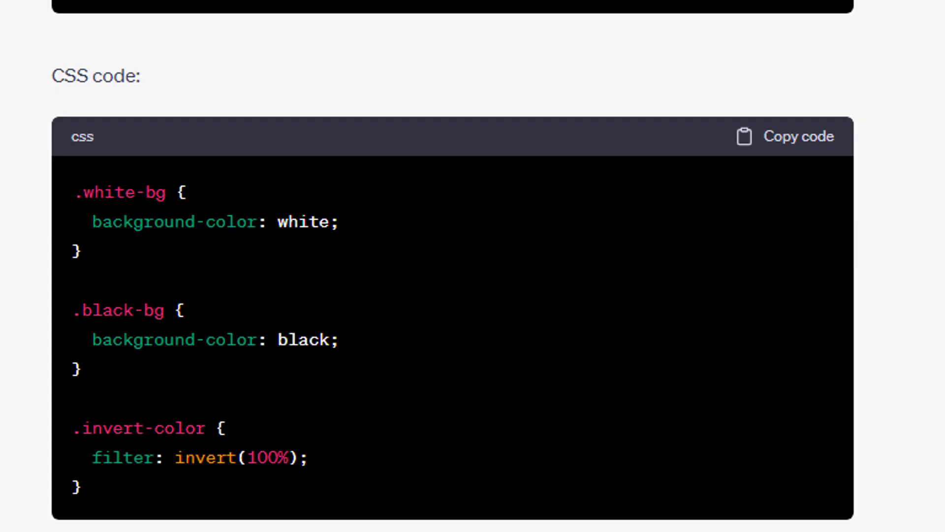
Step: Copy ChatGPT's JavaScript code and paste it between new <script> tags below the closing style tag in the Code module
{"action": "scroll", "coordinate": [452, 266], "scroll_direction": "down", "scroll_amount": 10}
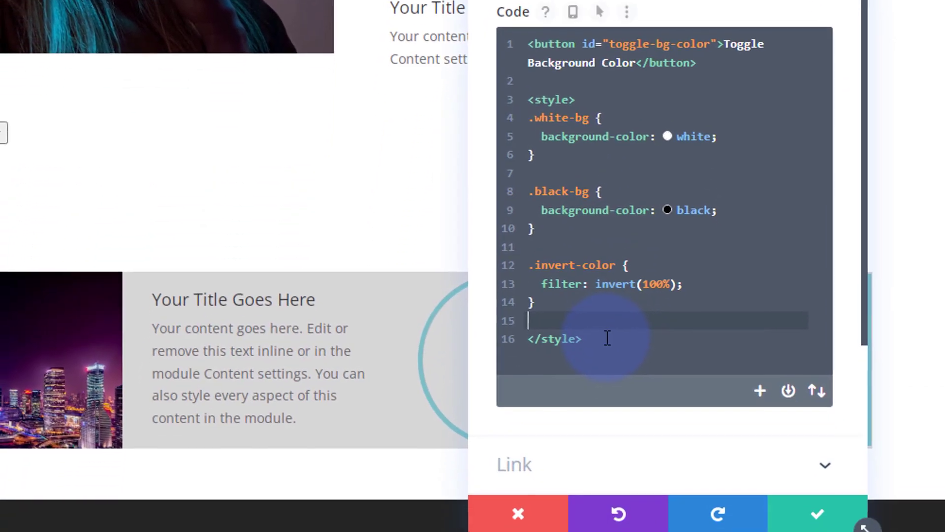
{"action": "left_click", "coordinate": [607, 334]}
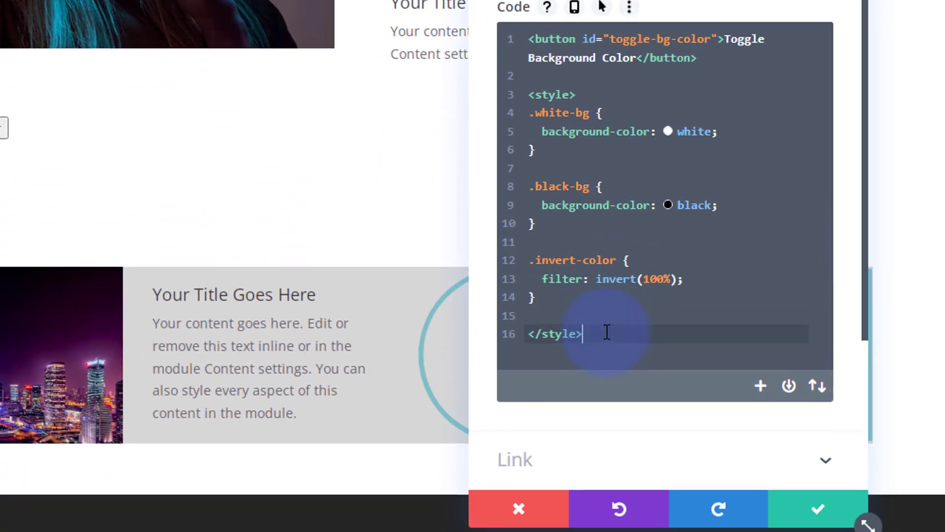
{"action": "key", "text": "Return"}
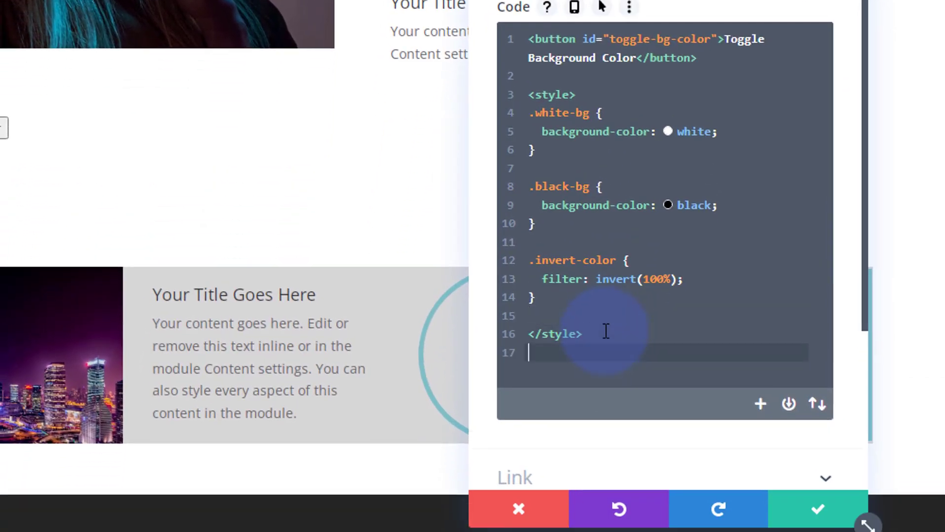
{"action": "key", "text": "Return"}
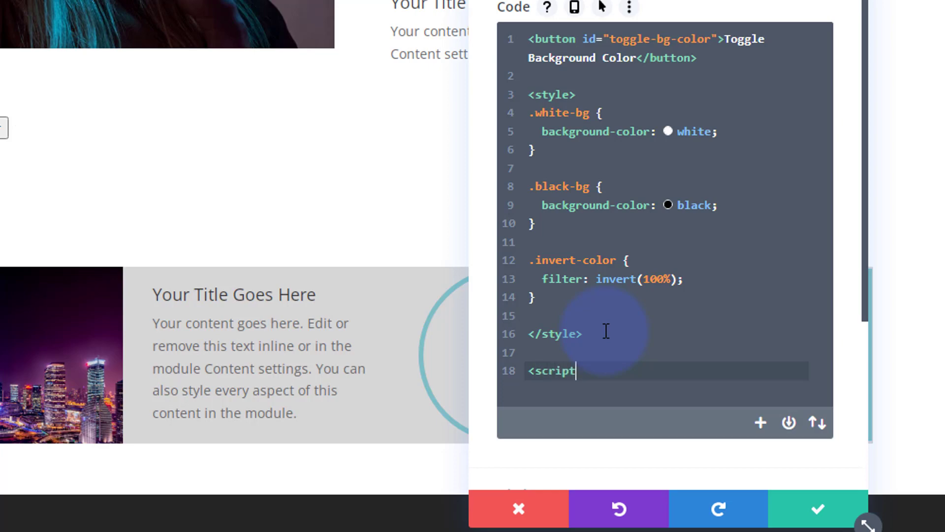
{"action": "type", "text": "<script></script>"}
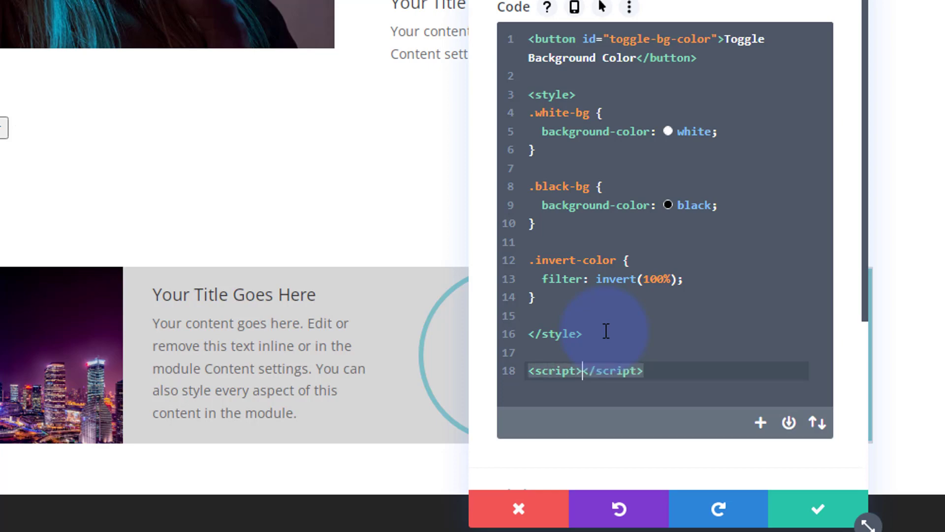
{"action": "key", "text": "Return"}
{"action": "key", "text": "Return"}
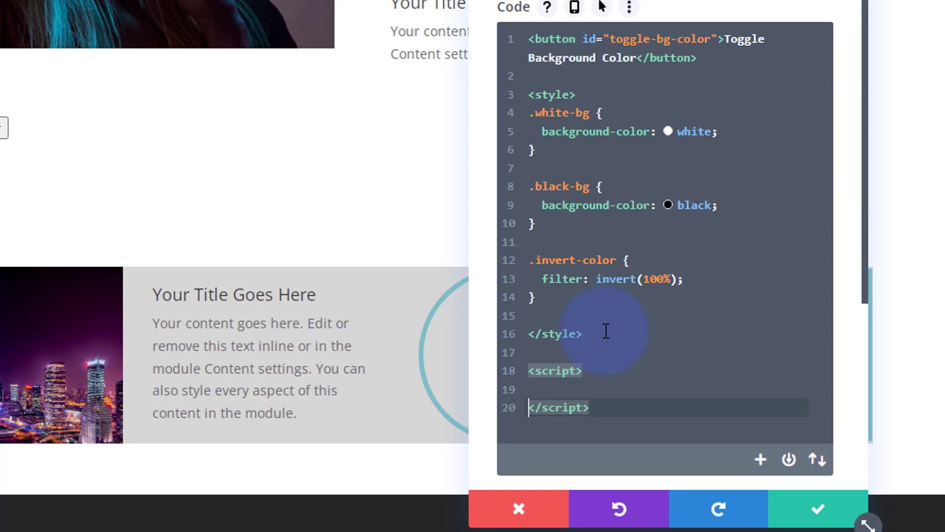
{"action": "key", "text": "Up"}
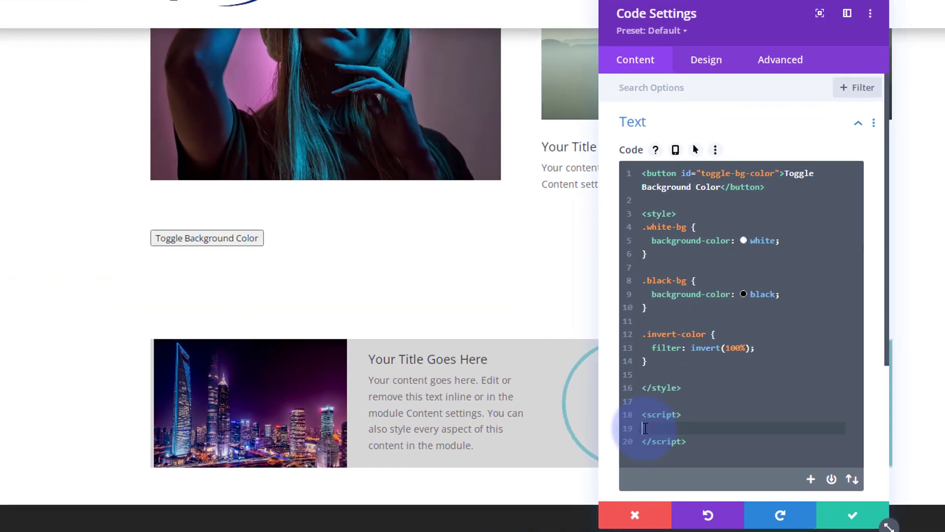
{"action": "key", "text": "ctrl+v"}
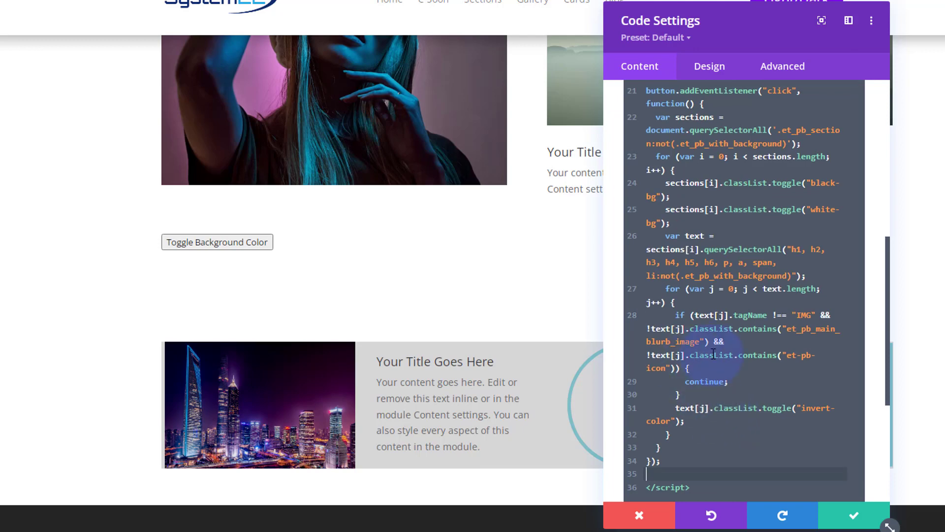
Step: Save the Code module and the page, and exit the Visual Builder
{"action": "scroll", "coordinate": [699, 359], "scroll_direction": "up", "scroll_amount": 5}
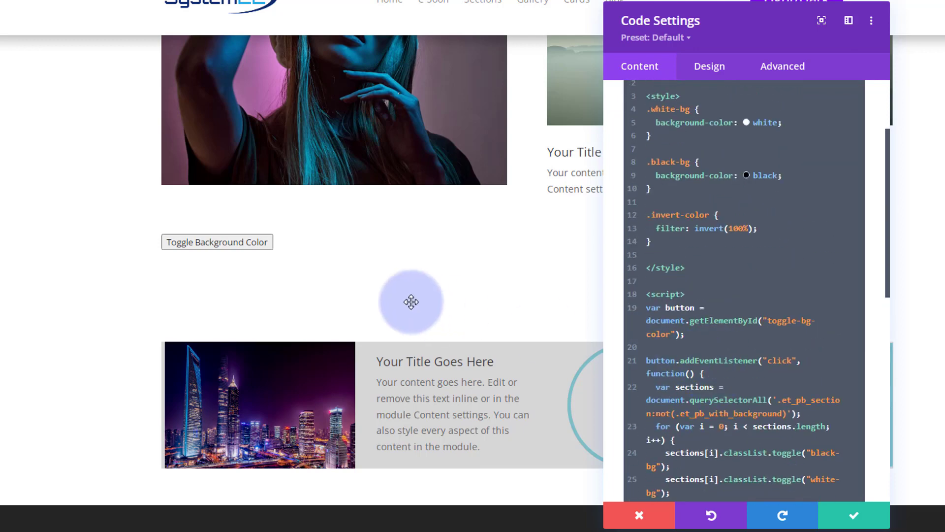
{"action": "left_click", "coordinate": [239, 245]}
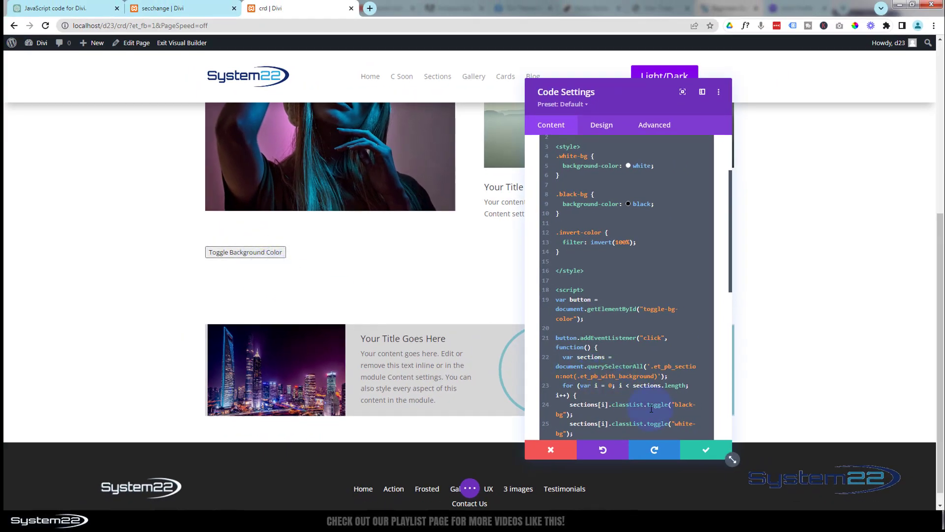
{"action": "left_click", "coordinate": [704, 452]}
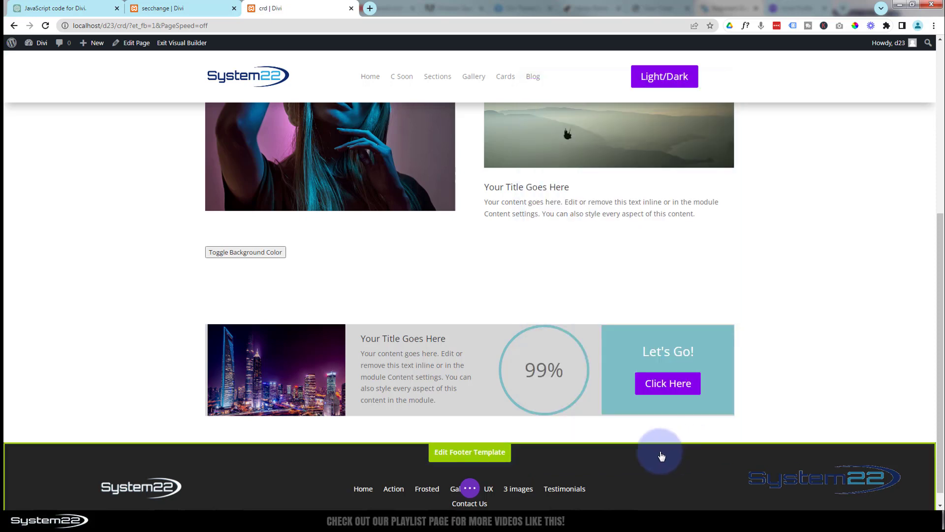
{"action": "mouse_move", "coordinate": [469, 489]}
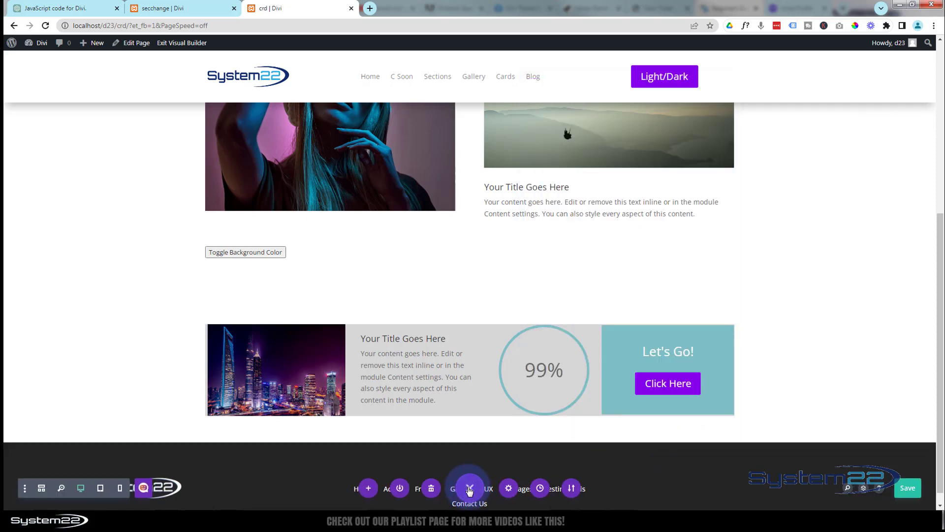
{"action": "left_click", "coordinate": [908, 489]}
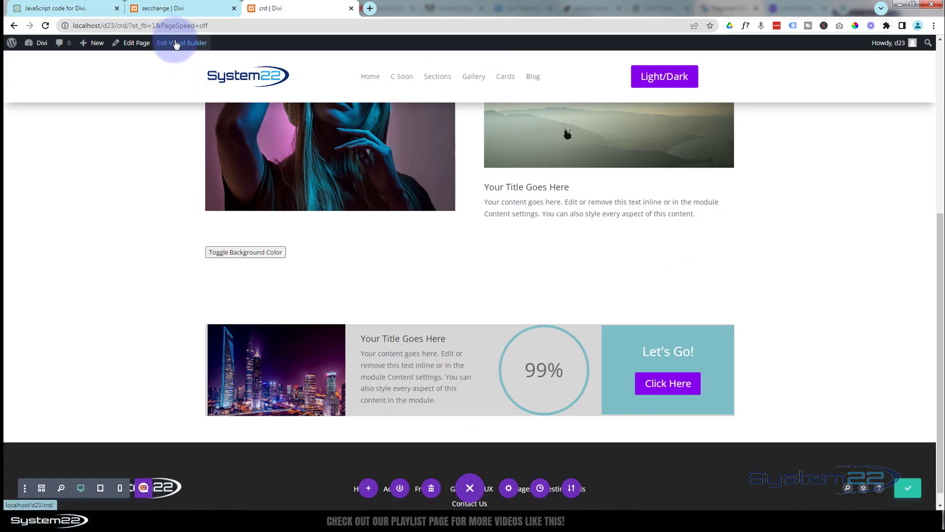
{"action": "left_click", "coordinate": [175, 44]}
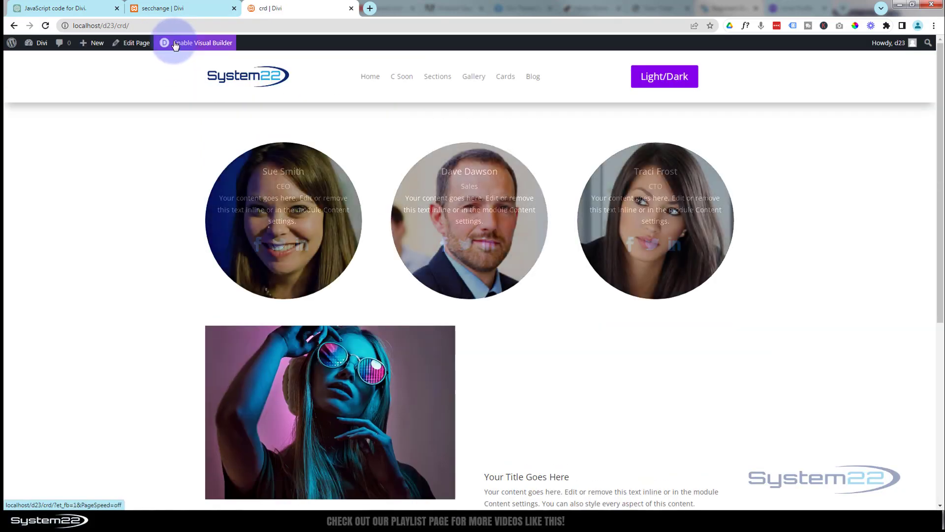
Step: Test the Toggle Background Color button on the live crd page by switching repeatedly between dark and light backgrounds
{"action": "scroll", "coordinate": [113, 157], "scroll_direction": "down", "scroll_amount": 6}
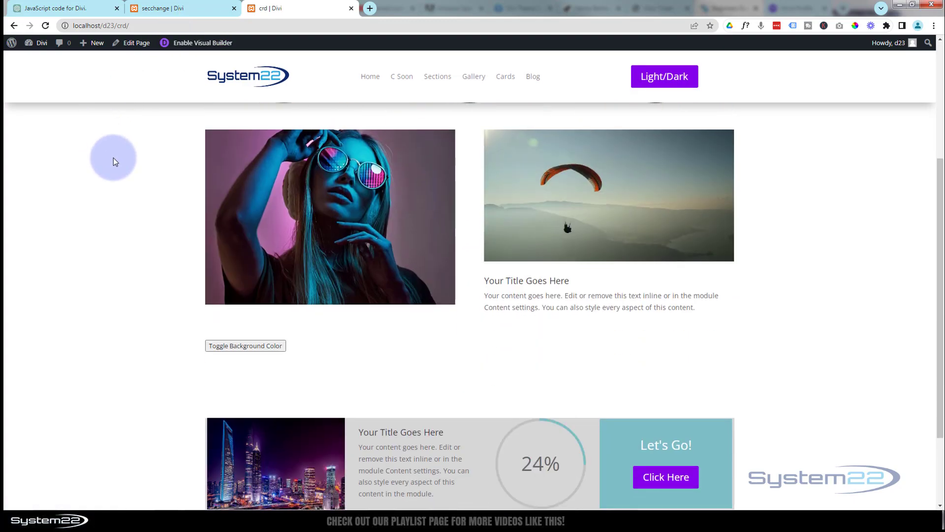
{"action": "scroll", "coordinate": [114, 159], "scroll_direction": "up", "scroll_amount": 2}
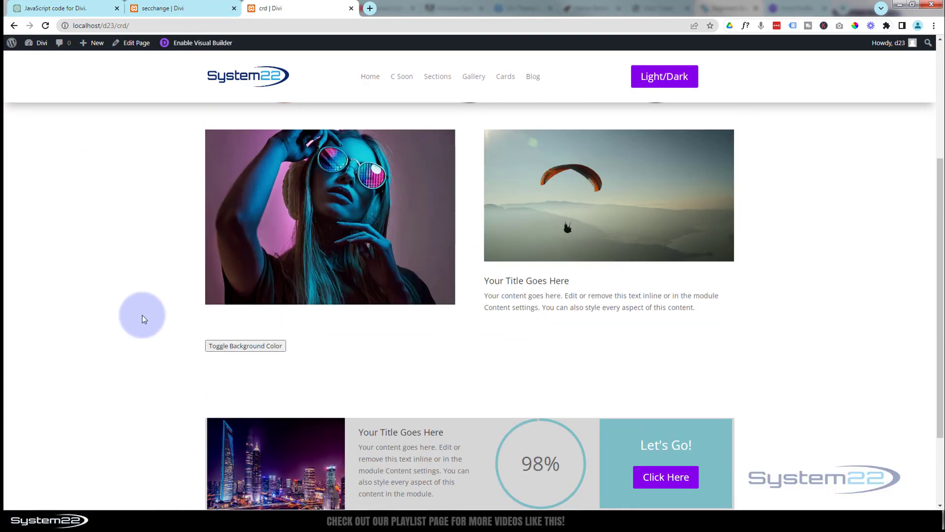
{"action": "left_click", "coordinate": [241, 347]}
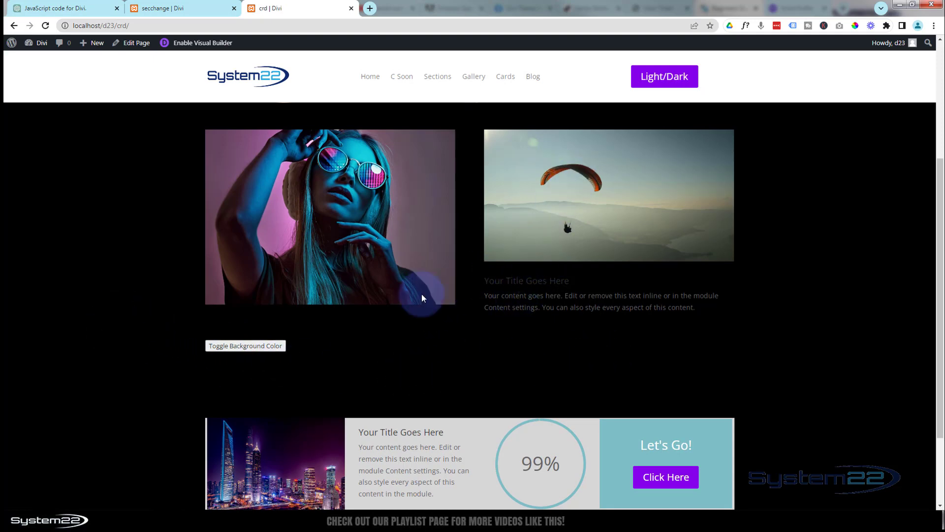
{"action": "left_click", "coordinate": [254, 347]}
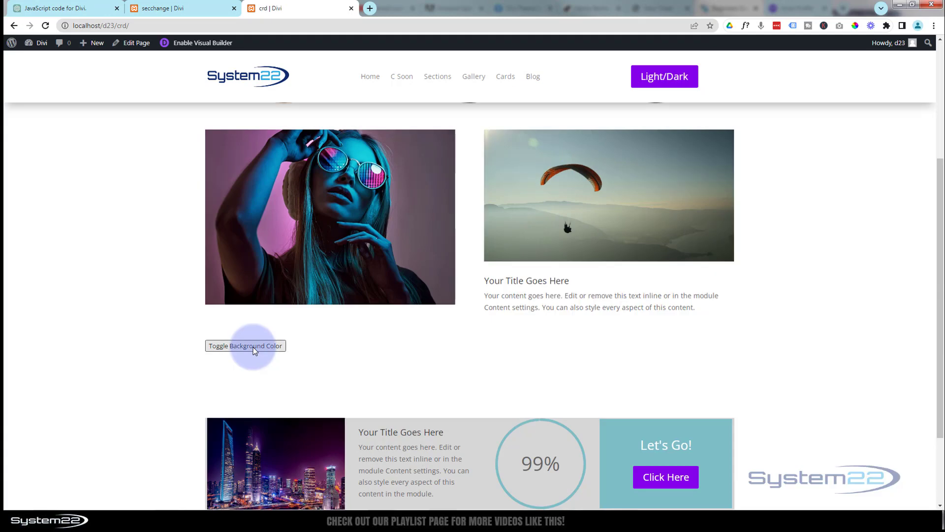
{"action": "left_click", "coordinate": [254, 348]}
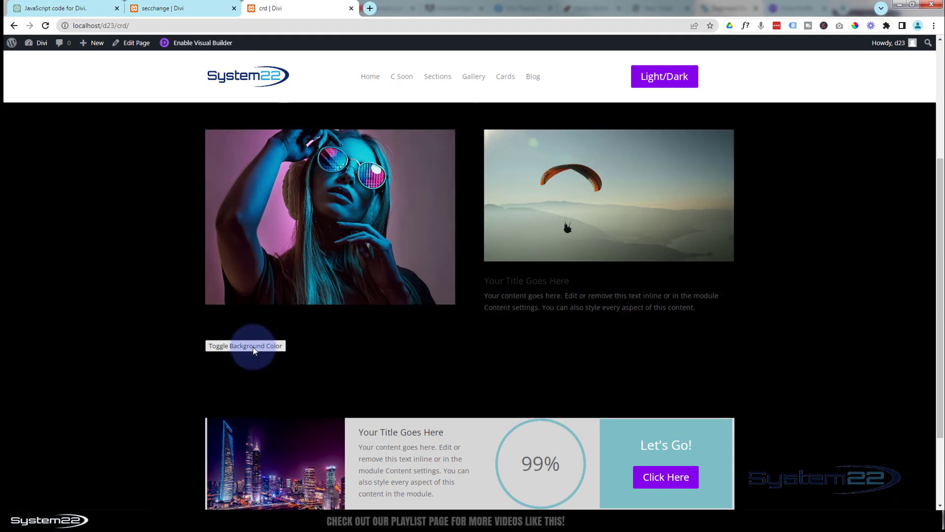
{"action": "mouse_move", "coordinate": [392, 229]}
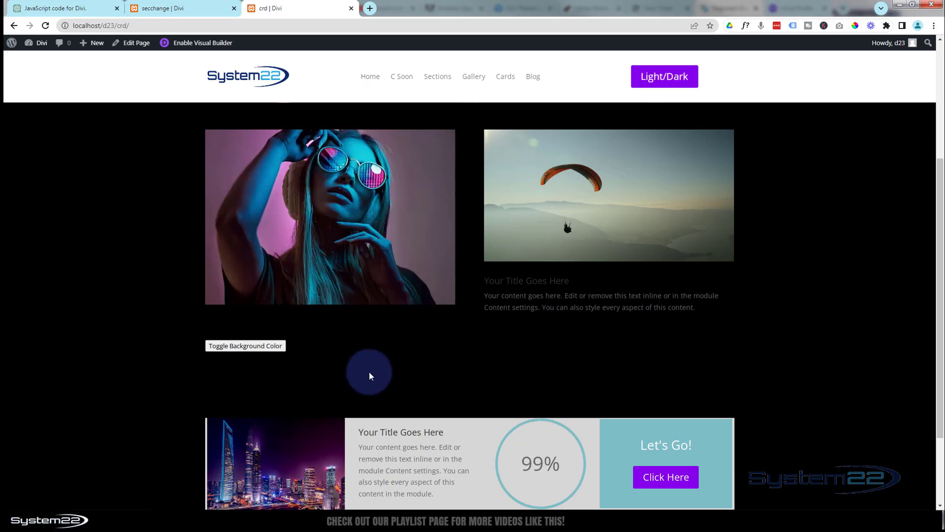
{"action": "left_click", "coordinate": [259, 349]}
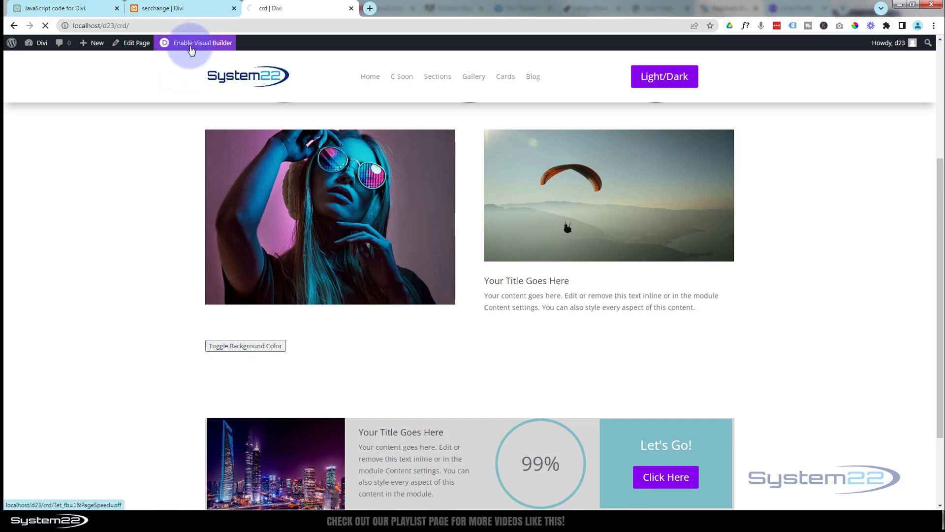
Step: Reopen the crd page in the Visual Builder and open the settings of the toggle button's Code module
{"action": "left_click", "coordinate": [191, 47]}
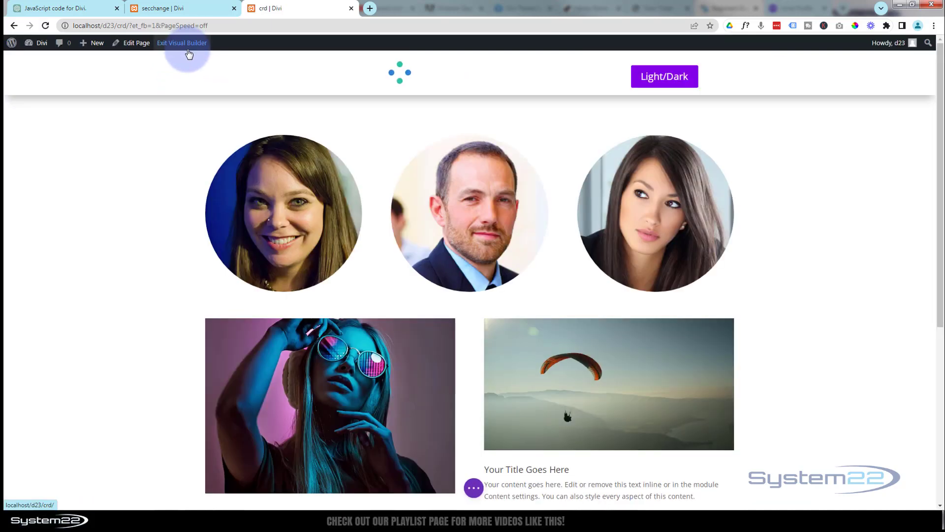
{"action": "scroll", "coordinate": [197, 145], "scroll_direction": "down", "scroll_amount": 6}
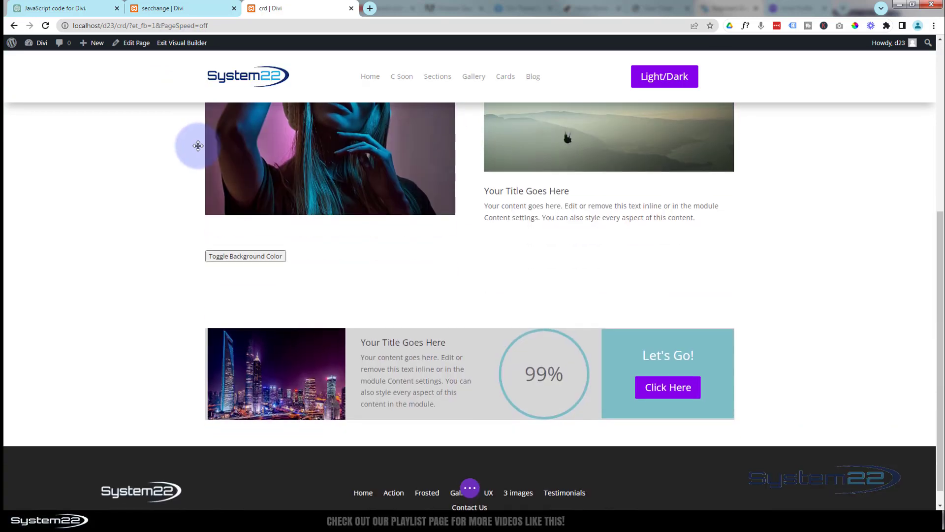
{"action": "mouse_move", "coordinate": [243, 242]}
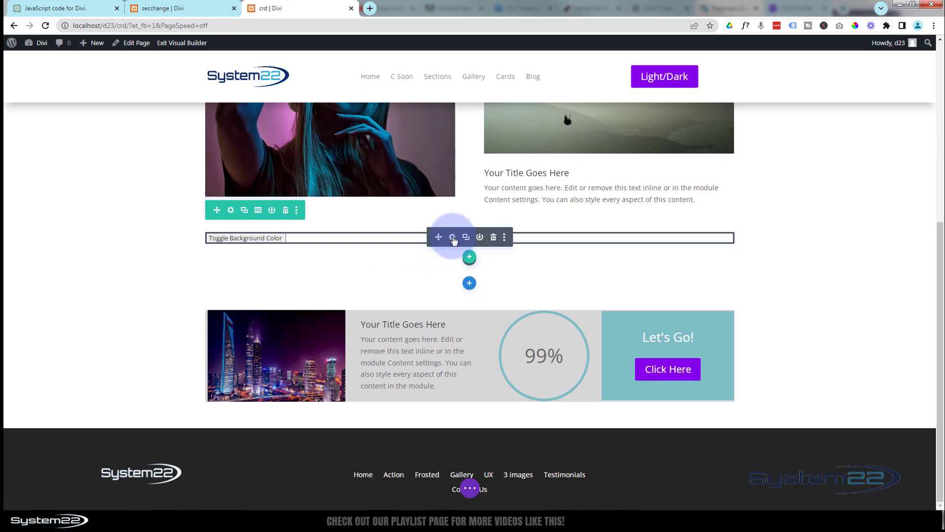
{"action": "left_click", "coordinate": [452, 237]}
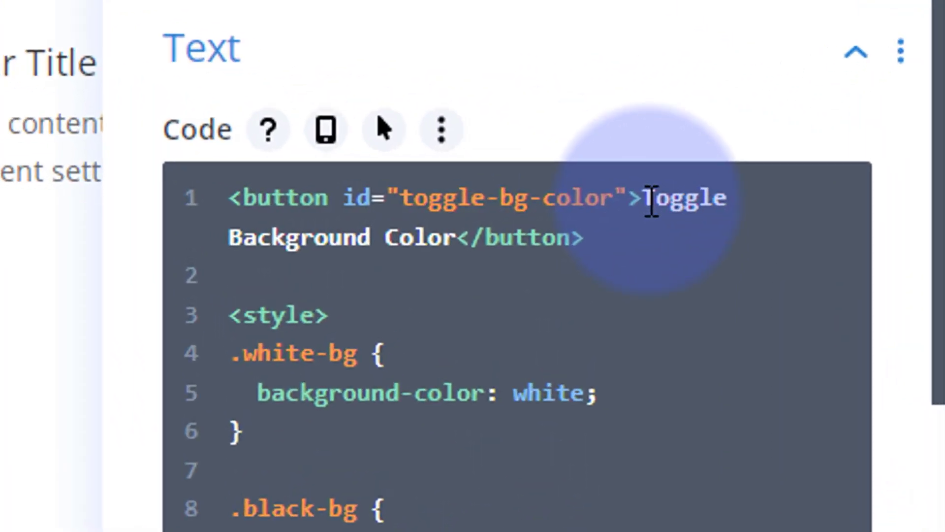
{"action": "left_click", "coordinate": [637, 199]}
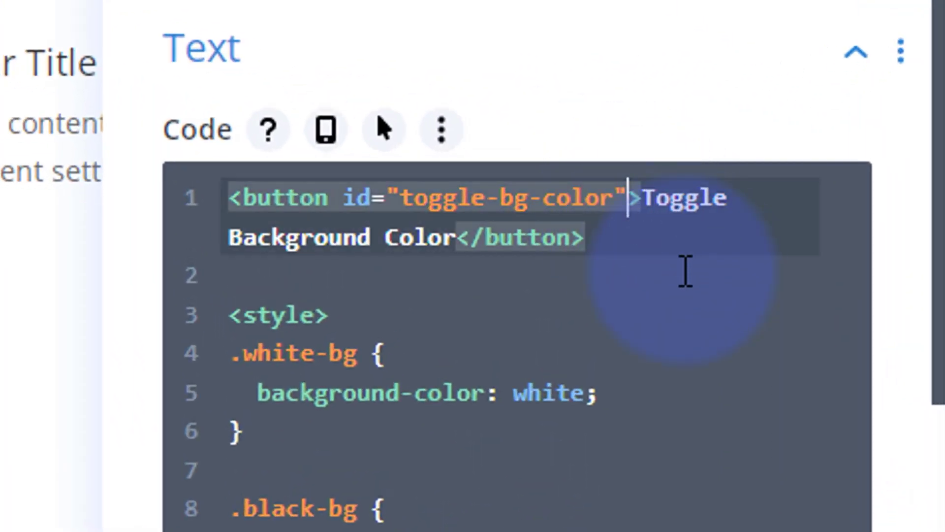
{"action": "type", "text": "sty"}
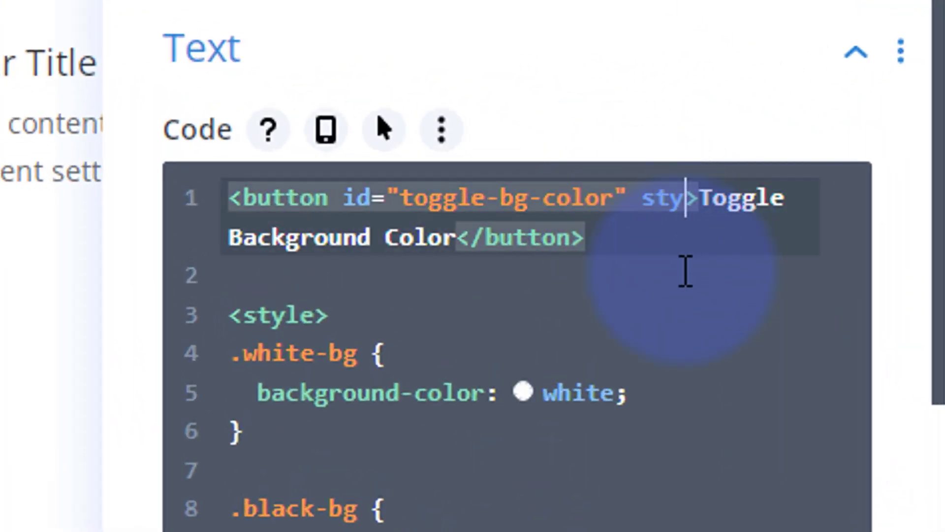
{"action": "type", "text": "le="}
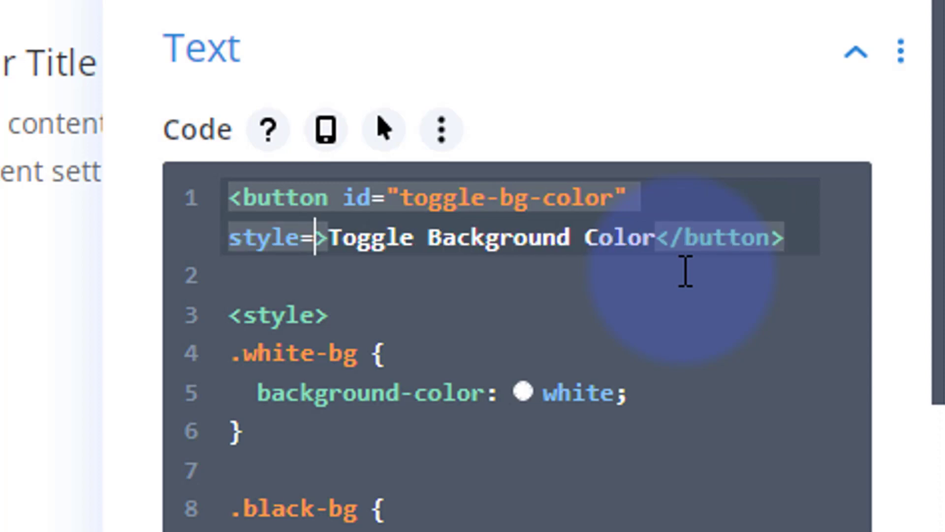
{"action": "type", "text": "\""}
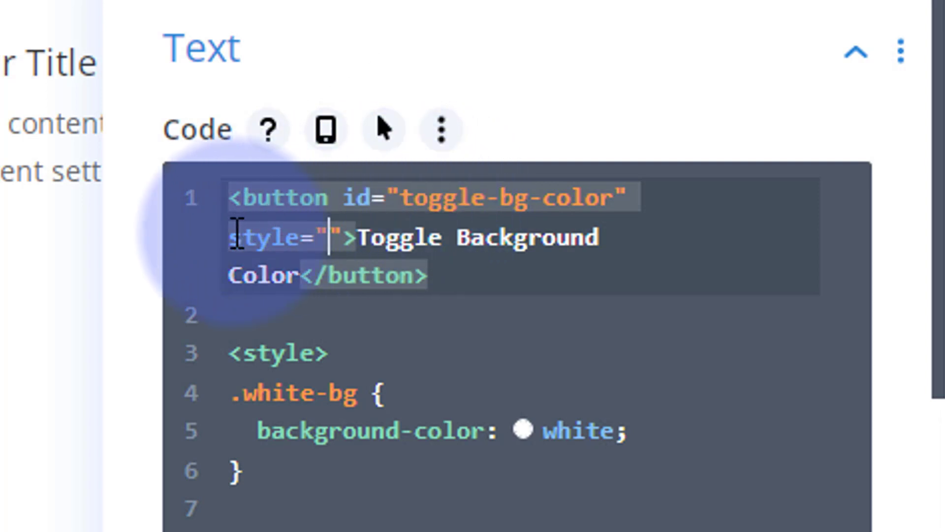
{"action": "left_click_drag", "start_coordinate": [229, 236], "coordinate": [344, 236]}
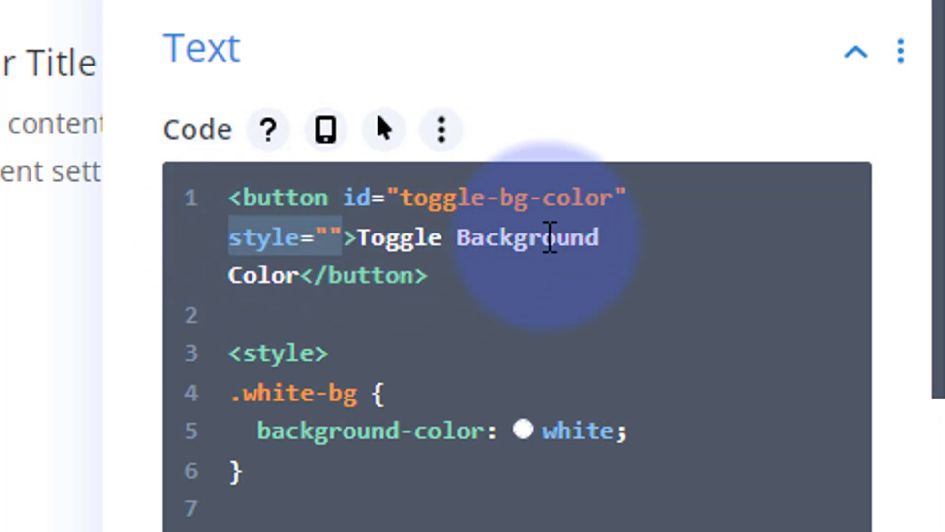
{"action": "key", "text": "BackSpace"}
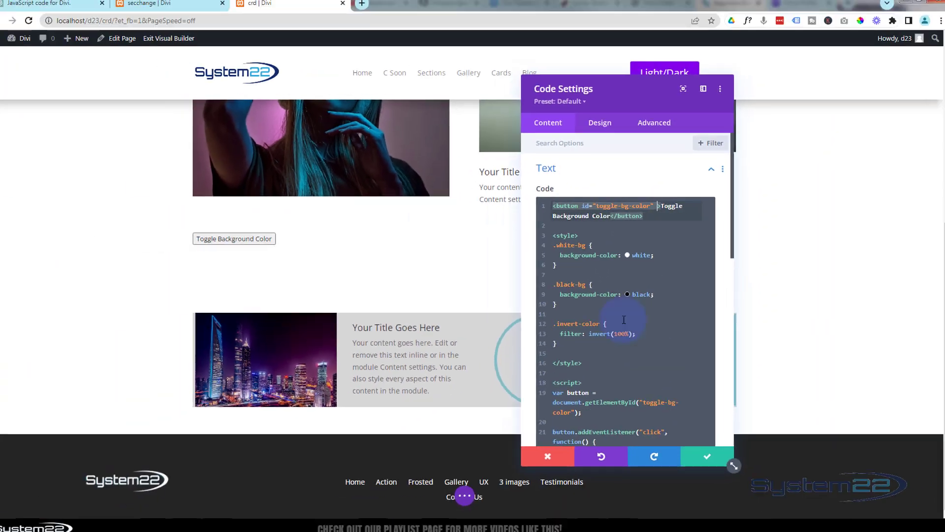
Step: Inspect the View More button on the secchange page and copy its et_pb_button class name
{"action": "left_click", "coordinate": [168, 10]}
{"action": "scroll", "coordinate": [213, 193], "scroll_direction": "down", "scroll_amount": 15}
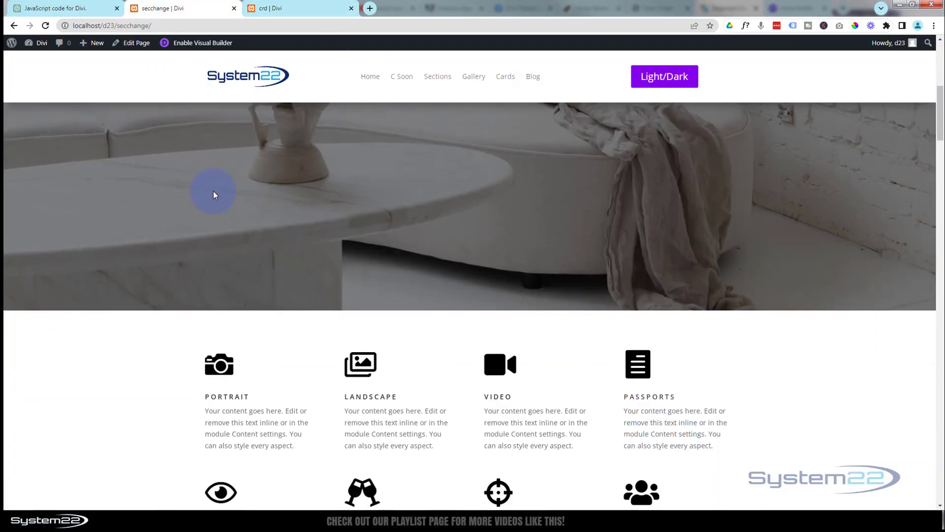
{"action": "scroll", "coordinate": [214, 192], "scroll_direction": "down", "scroll_amount": 6}
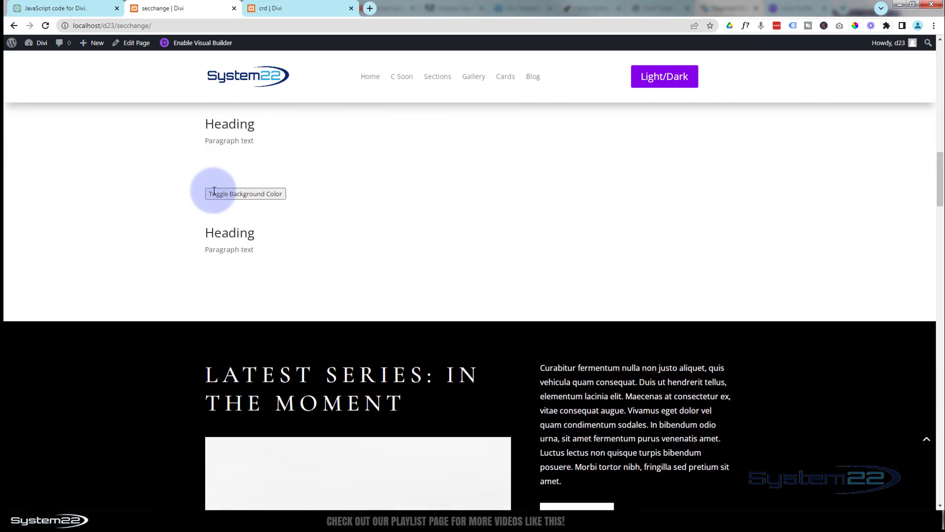
{"action": "right_click", "coordinate": [578, 295]}
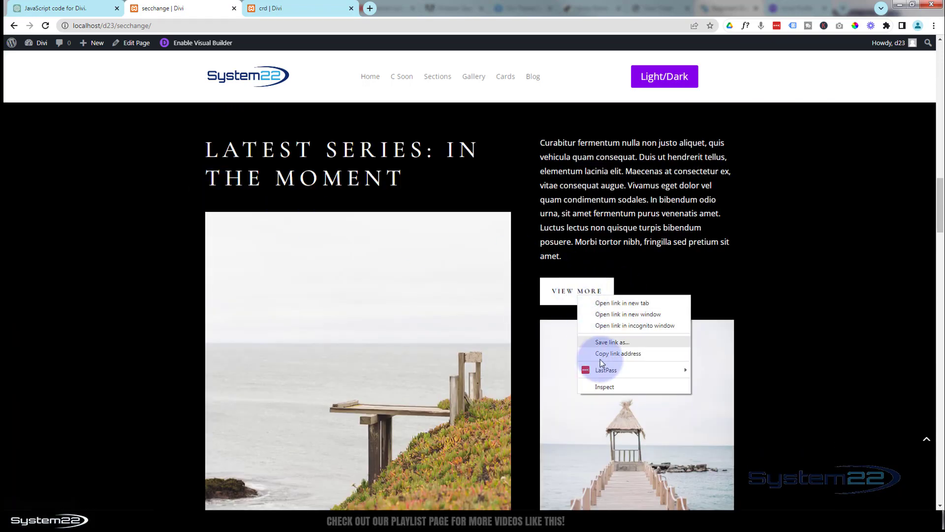
{"action": "left_click", "coordinate": [609, 388]}
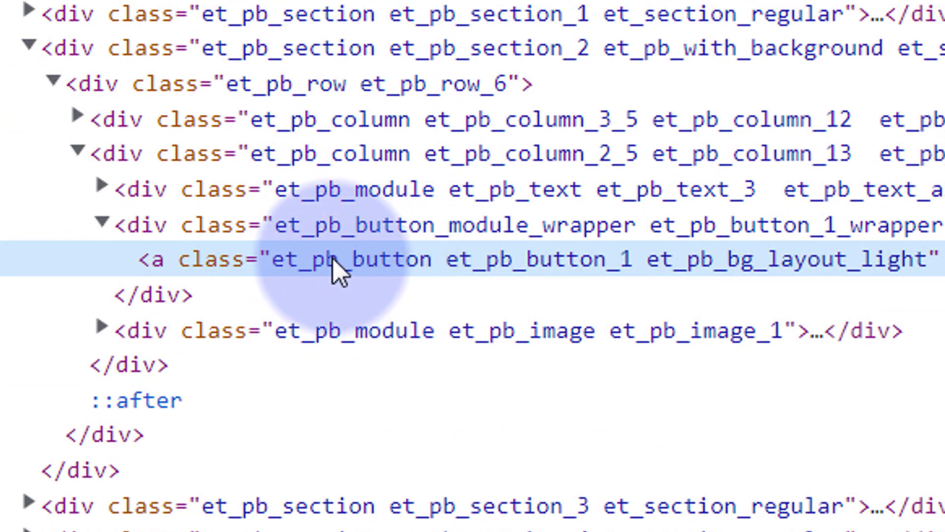
{"action": "double_click", "coordinate": [340, 271]}
{"action": "double_click", "coordinate": [418, 260]}
{"action": "key", "text": "ctrl+c"}
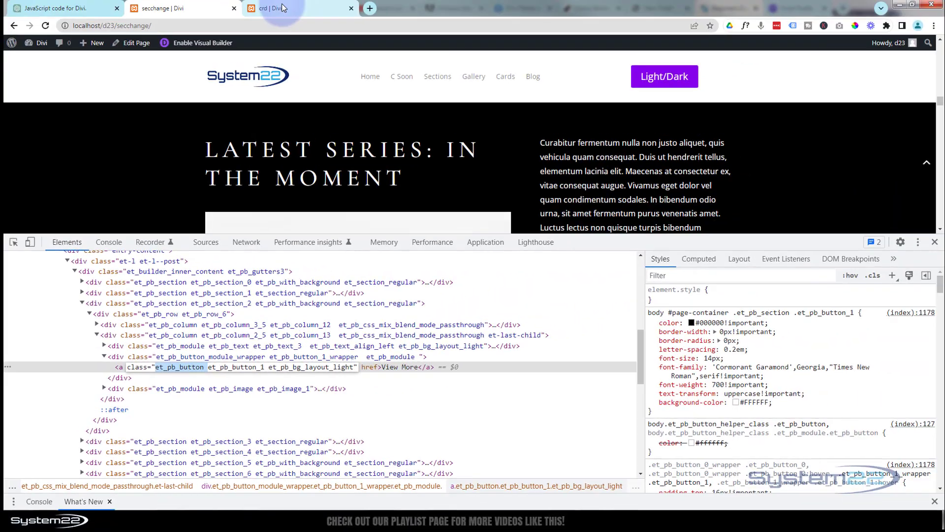
Step: Add a class attribute with the copied et_pb_button class to the button tag in the crd page's Code module
{"action": "left_click", "coordinate": [282, 7]}
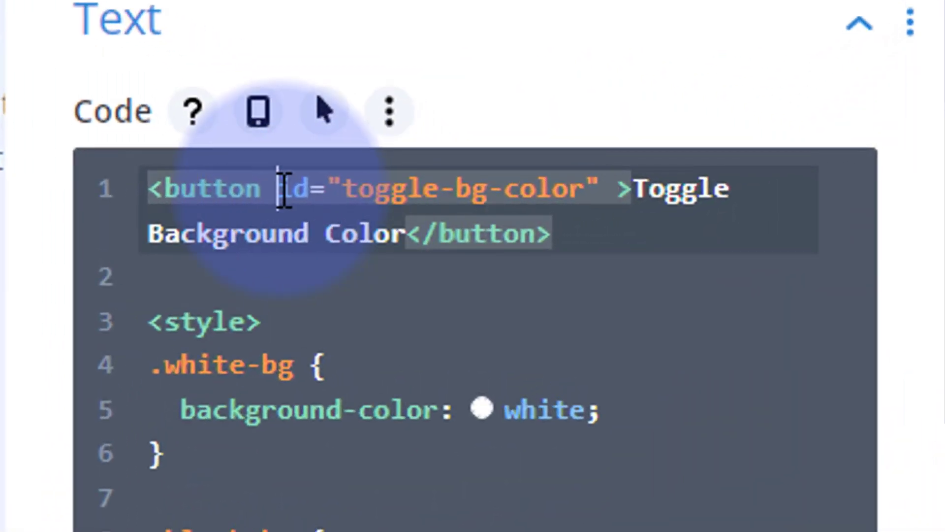
{"action": "type", "text": "class"}
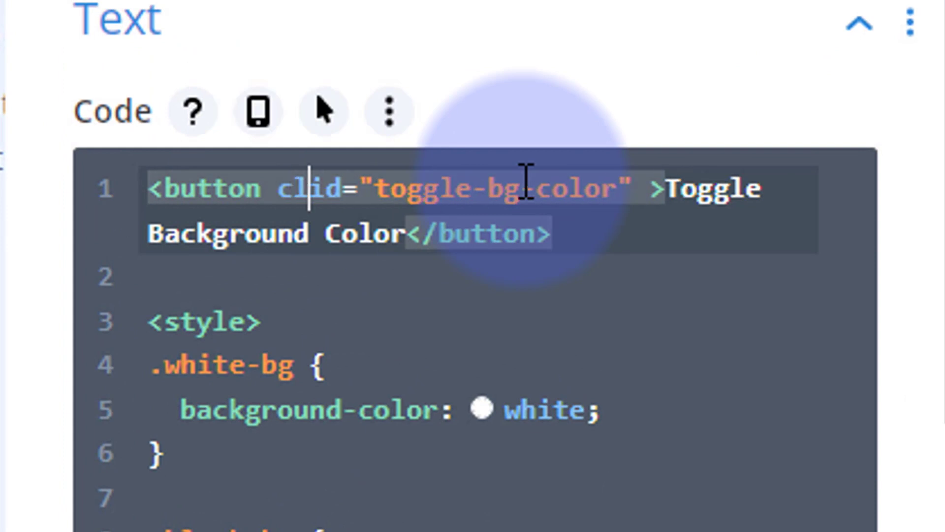
{"action": "type", "text": "="}
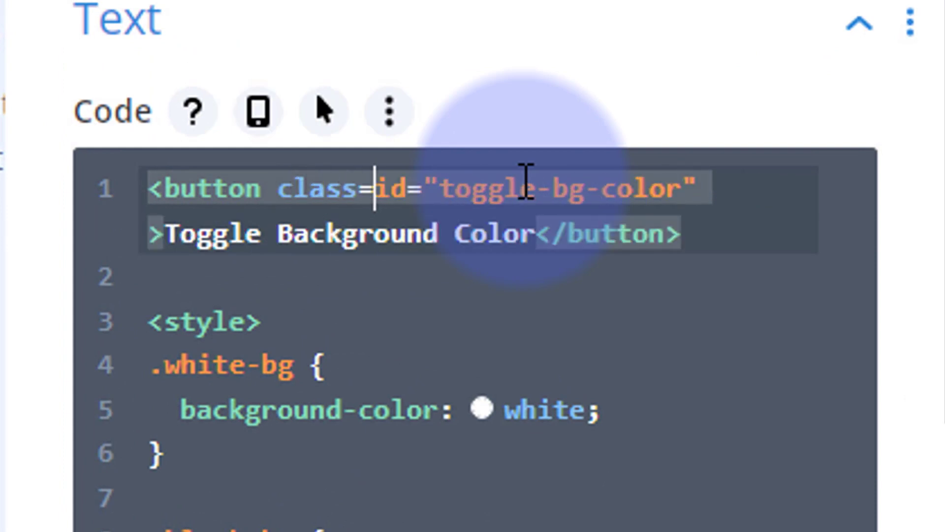
{"action": "type", "text": "\""}
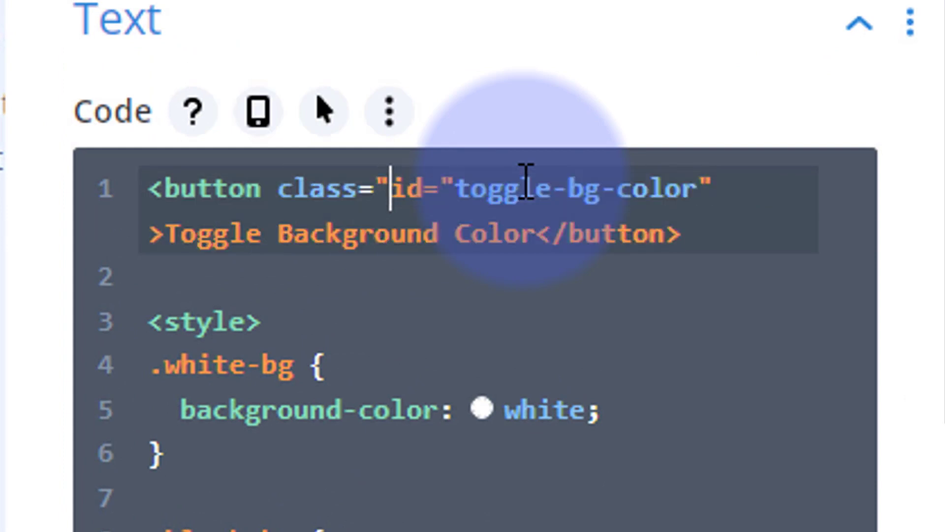
{"action": "type", "text": "\""}
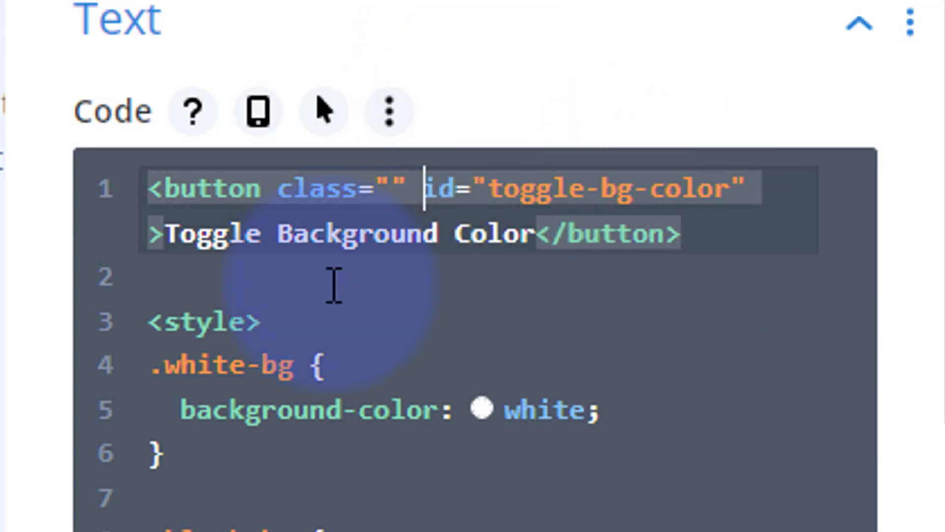
{"action": "left_click", "coordinate": [387, 192]}
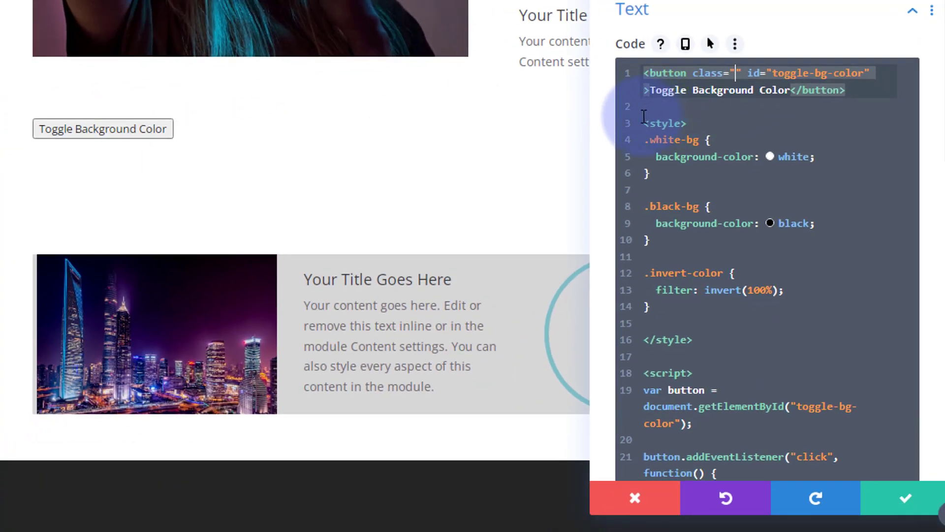
{"action": "key", "text": "ctrl+v"}
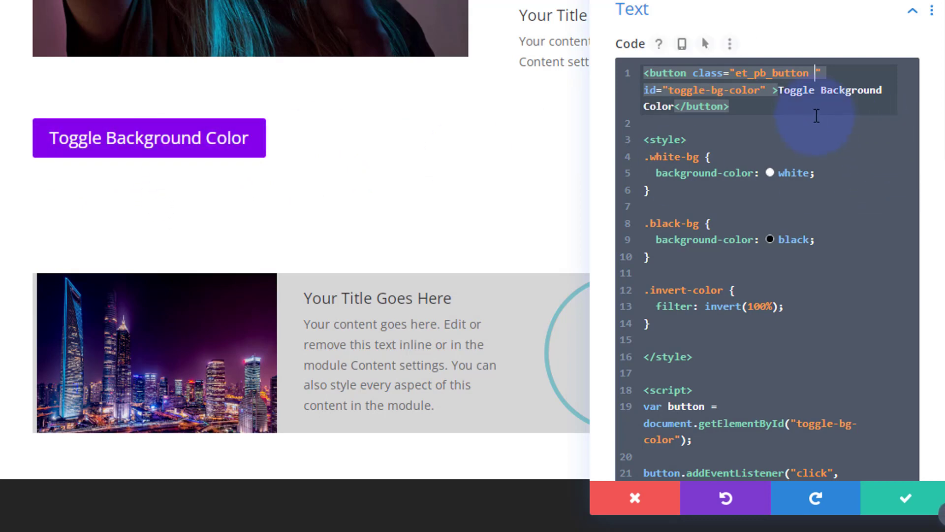
Step: Replace the button's label text with Light/Dark and save the Code module settings
{"action": "left_click", "coordinate": [782, 90]}
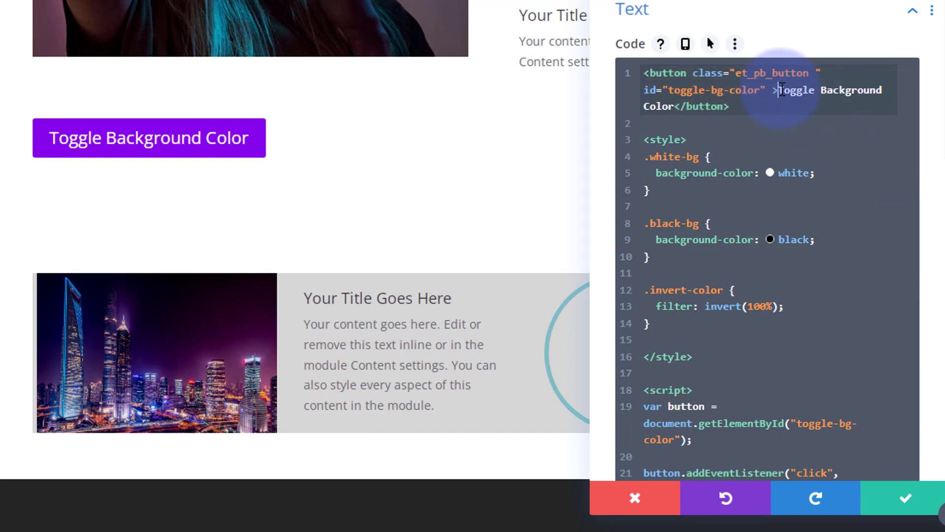
{"action": "left_click_drag", "start_coordinate": [782, 90], "coordinate": [677, 104]}
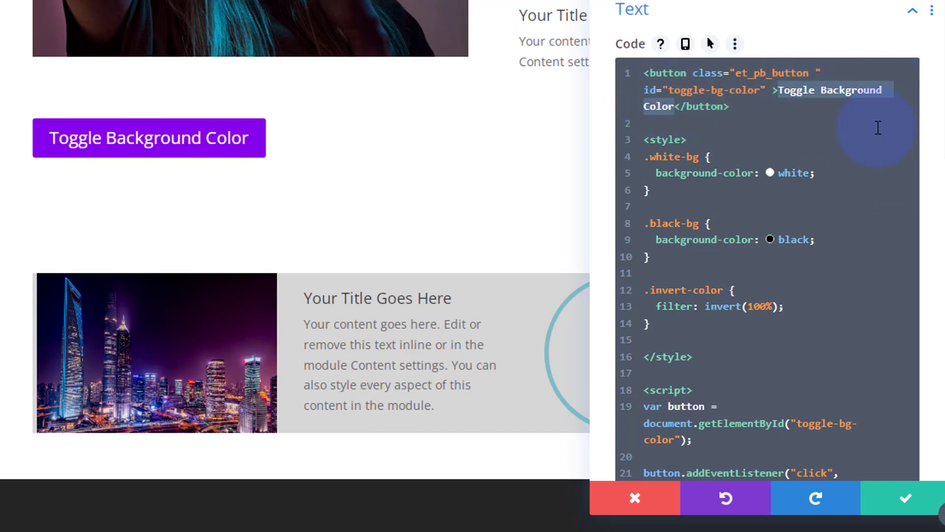
{"action": "type", "text": "Light/D"}
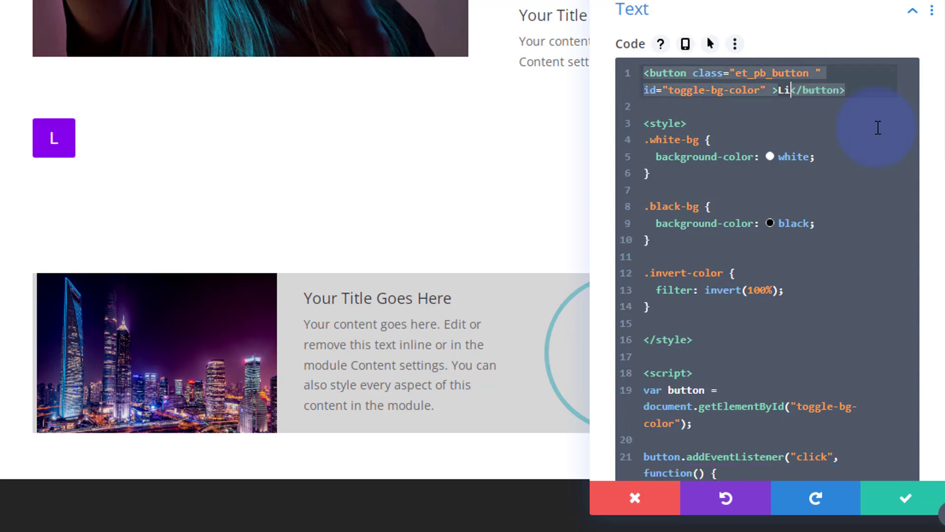
{"action": "type", "text": "ark"}
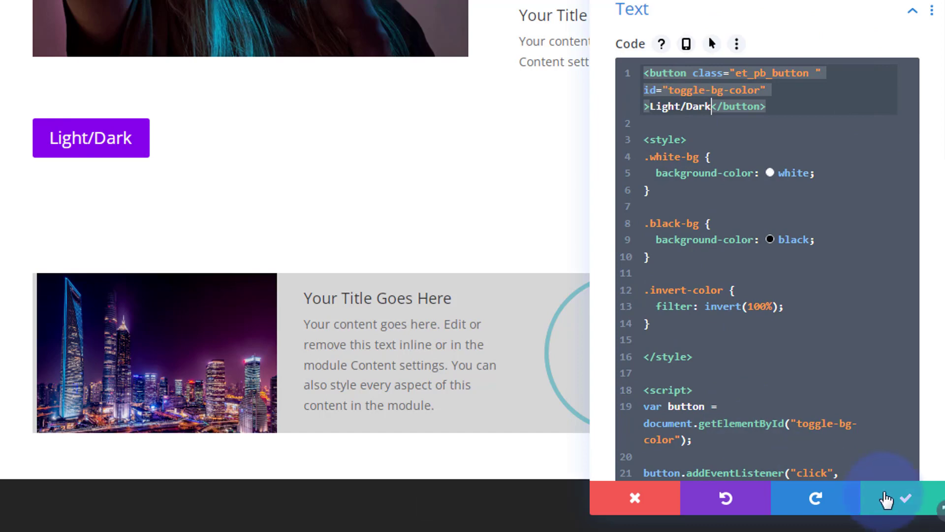
{"action": "left_click", "coordinate": [901, 498]}
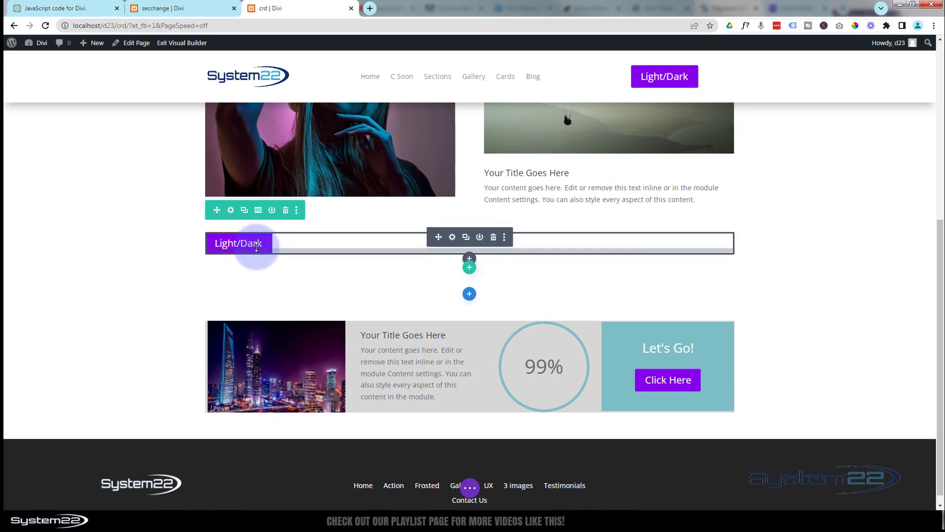
Step: Save the Light/Dark button's Code module to the Divi Library under the name "dark mode"
{"action": "left_click_drag", "start_coordinate": [253, 250], "coordinate": [224, 269]}
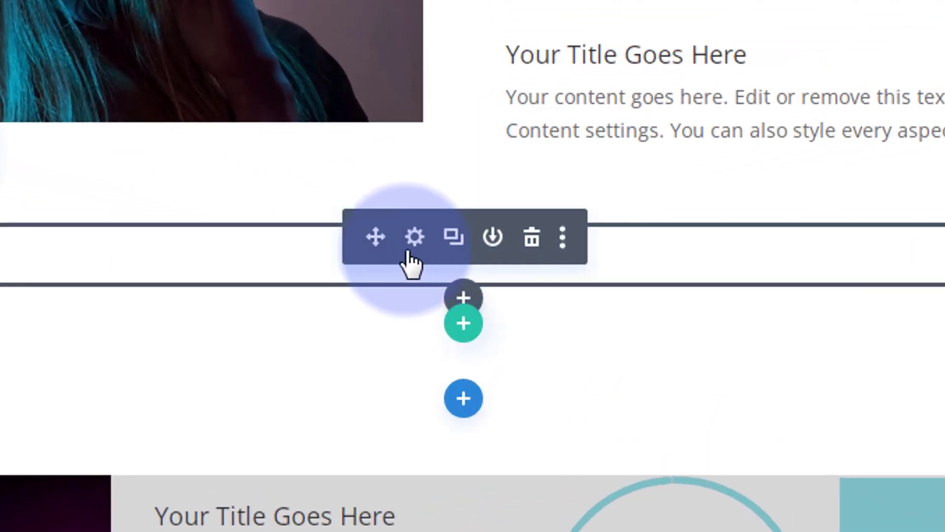
{"action": "left_click", "coordinate": [497, 247]}
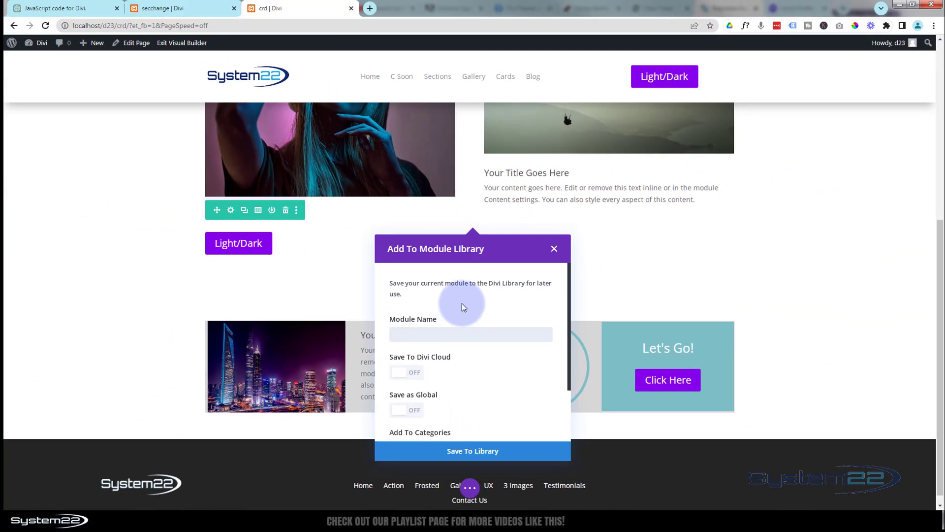
{"action": "type", "text": "da"}
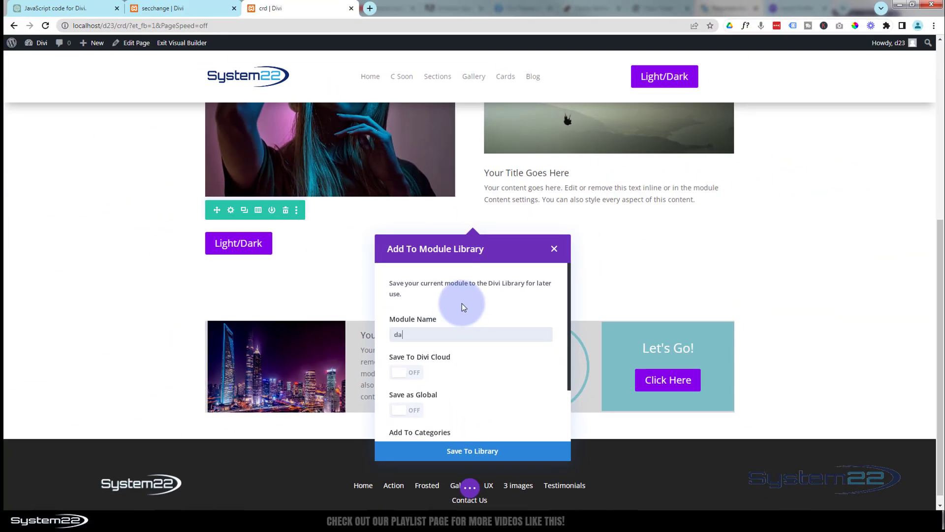
{"action": "type", "text": "rk mode"}
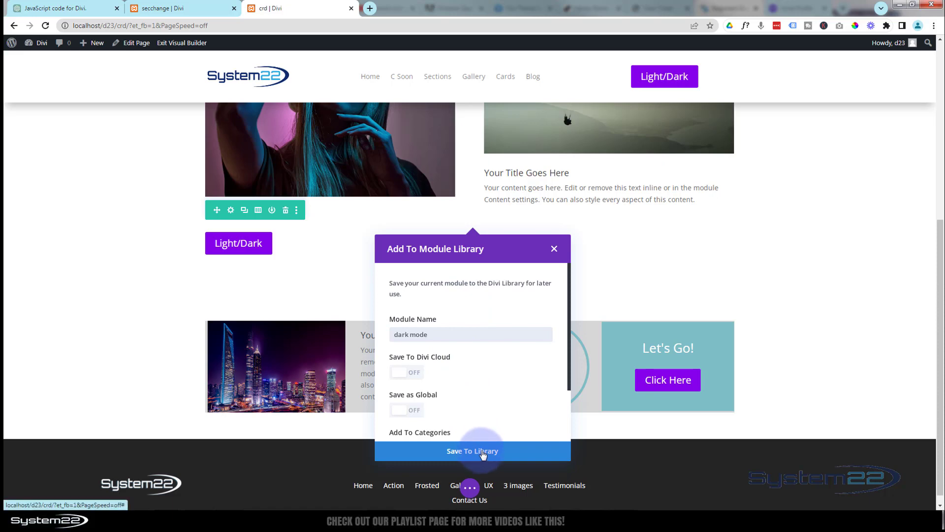
{"action": "left_click", "coordinate": [482, 452]}
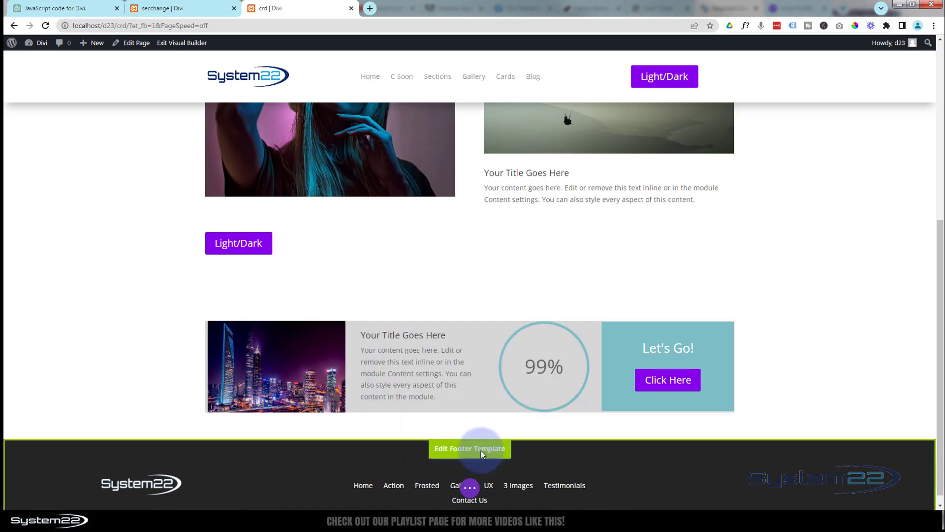
Step: Delete the row containing the Light/Dark button from the crd page and save the page
{"action": "mouse_move", "coordinate": [278, 238]}
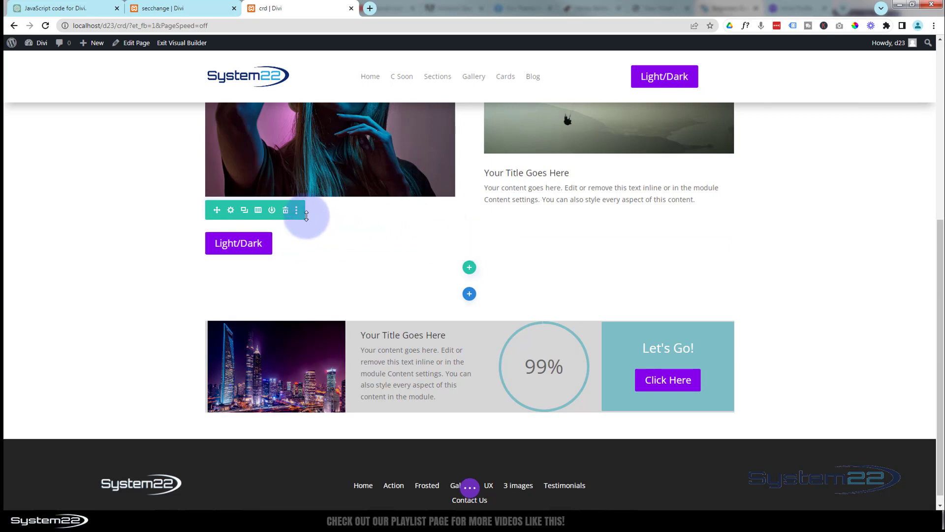
{"action": "left_click", "coordinate": [286, 211]}
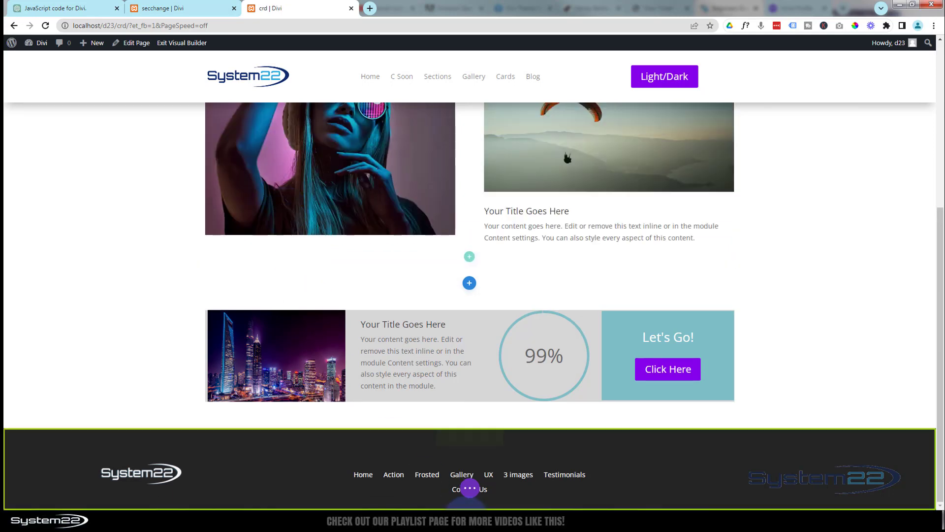
{"action": "left_click", "coordinate": [470, 488]}
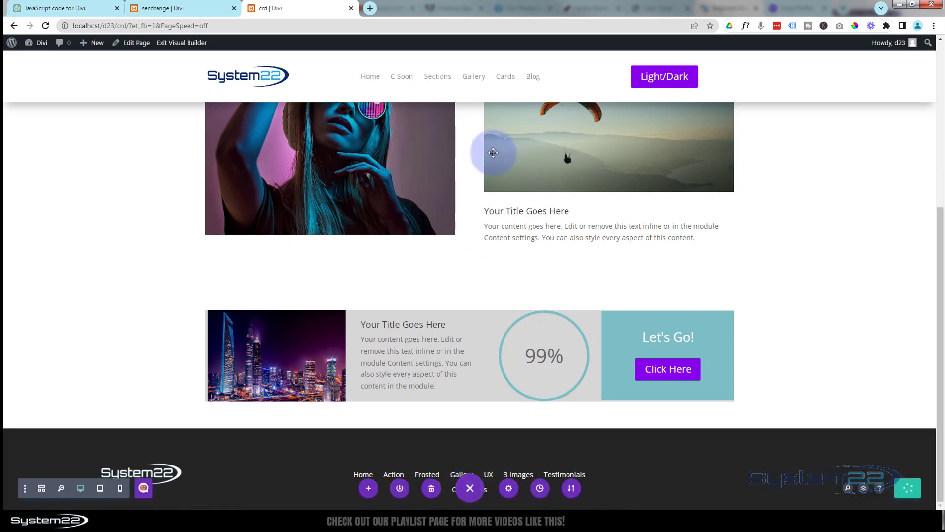
Step: Switch to the secchange page, close its developer tools and open the WordPress dashboard
{"action": "left_click", "coordinate": [166, 11]}
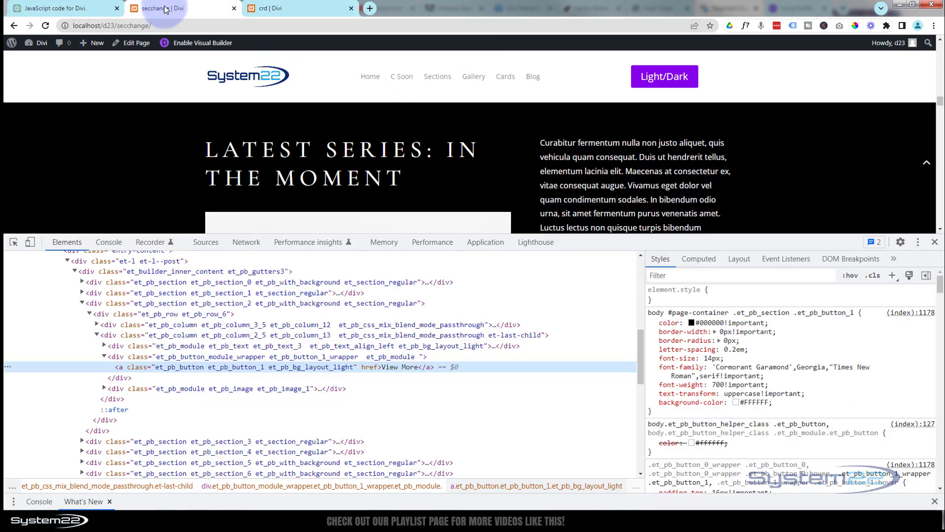
{"action": "mouse_move", "coordinate": [29, 48]}
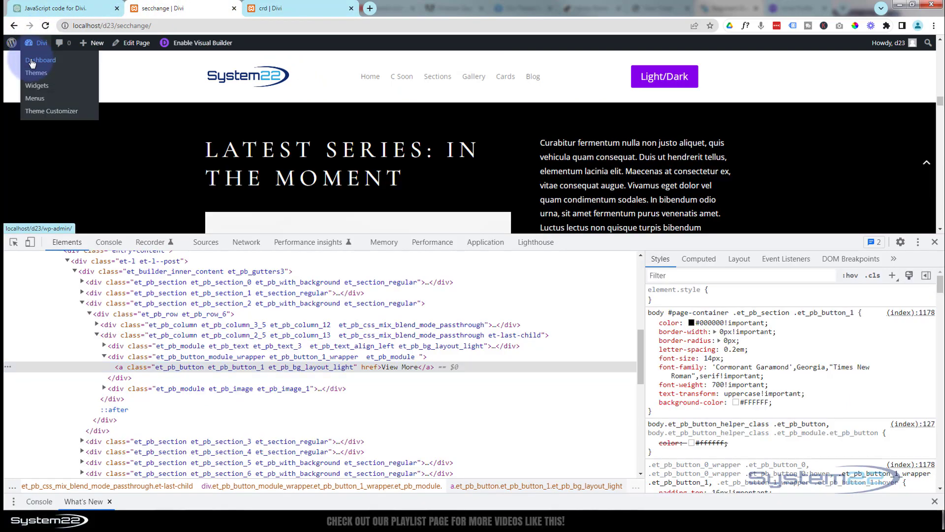
{"action": "left_click", "coordinate": [935, 242]}
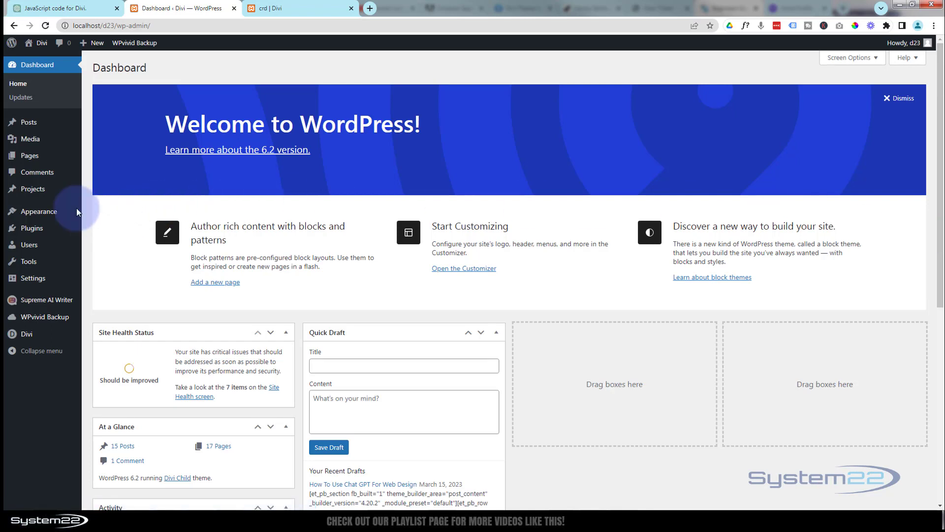
{"action": "mouse_move", "coordinate": [50, 193]}
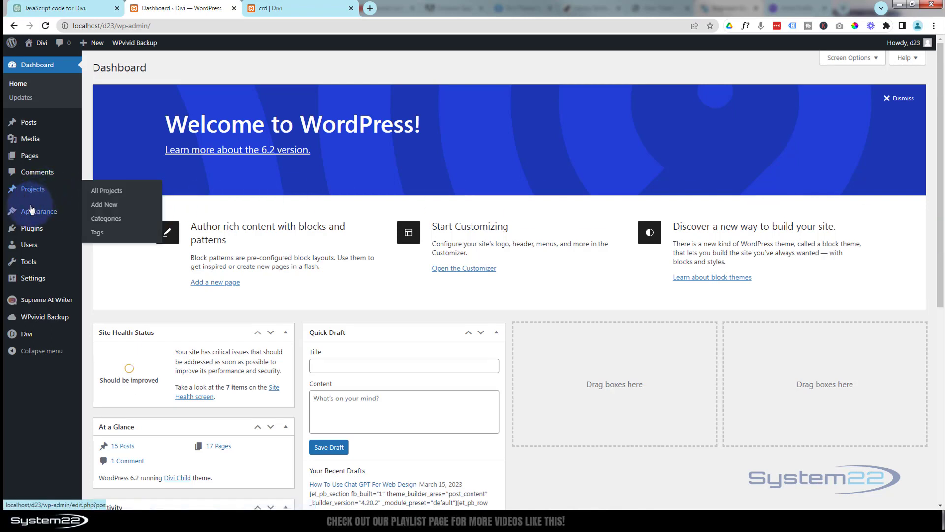
Step: Review the global Buttons Style and Buttons Hover Style settings in the theme customizer, and return to the dashboard
{"action": "mouse_move", "coordinate": [27, 210]}
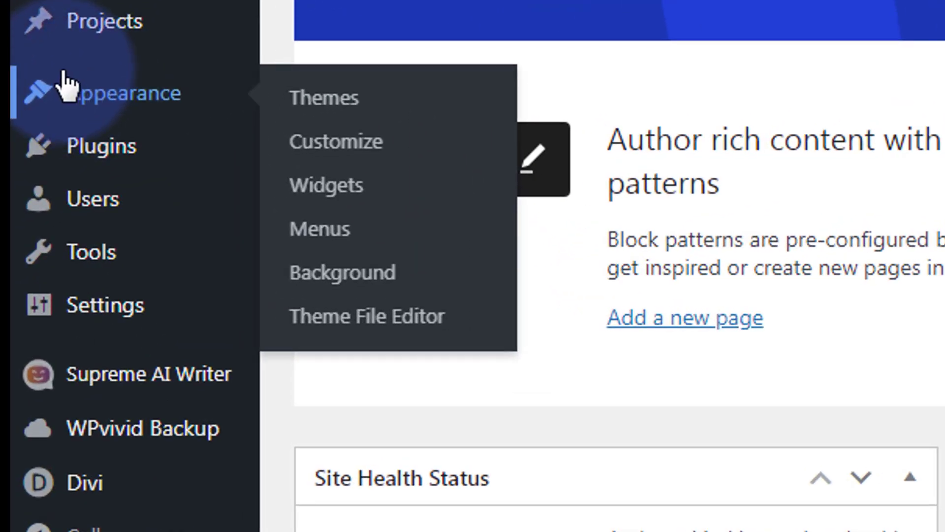
{"action": "left_click", "coordinate": [349, 153]}
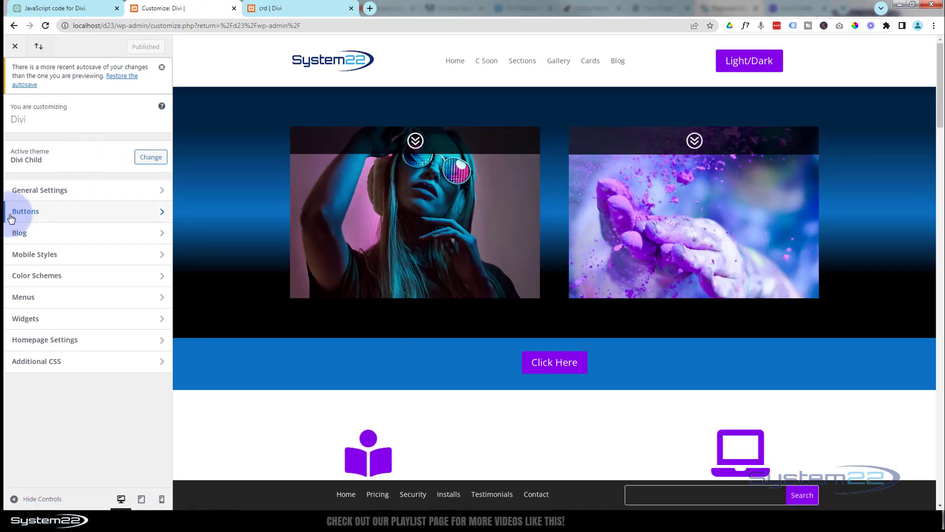
{"action": "left_click", "coordinate": [60, 216]}
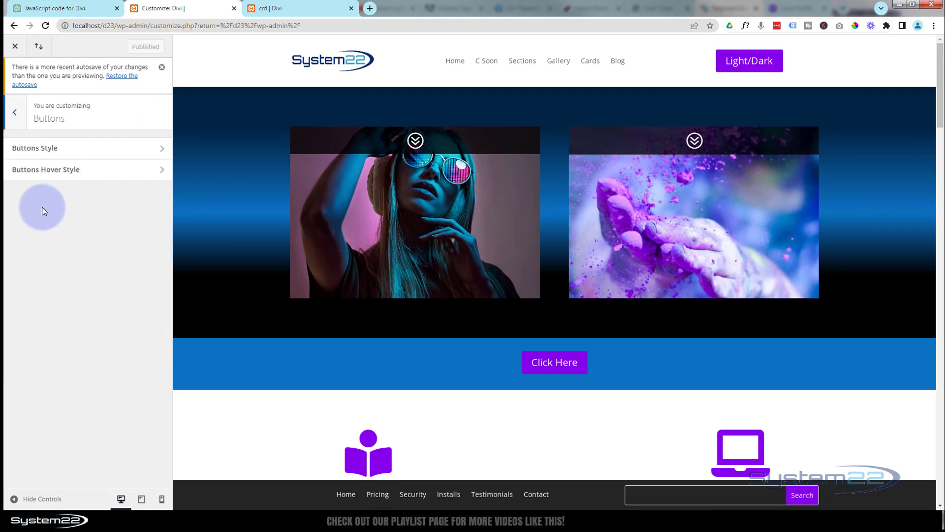
{"action": "left_click", "coordinate": [80, 153]}
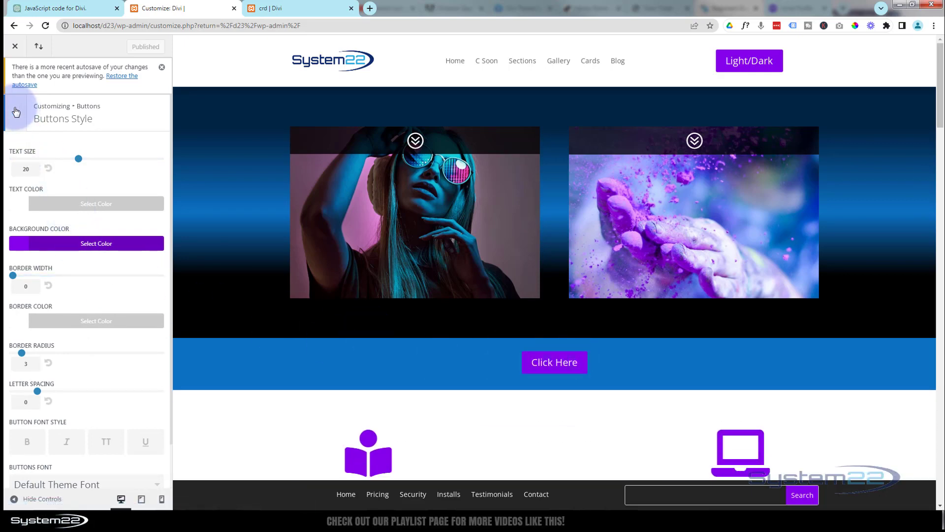
{"action": "left_click", "coordinate": [16, 112]}
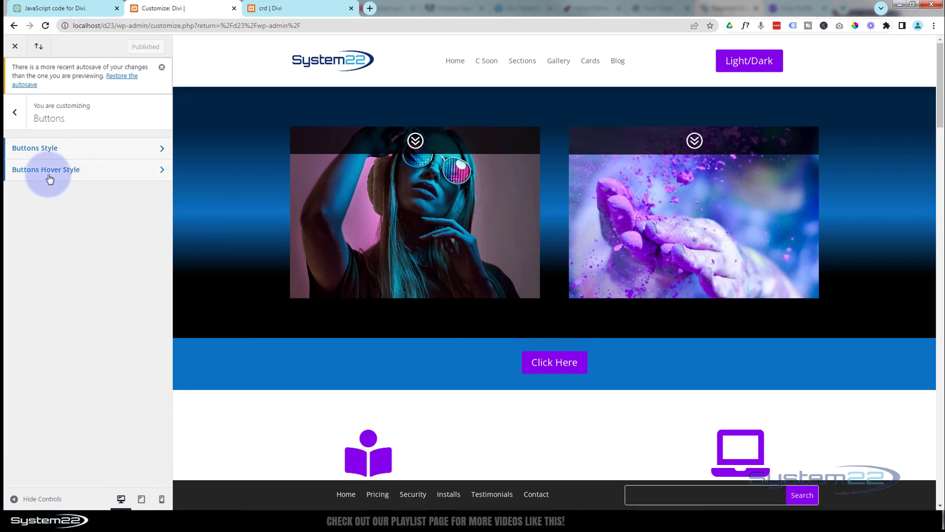
{"action": "left_click", "coordinate": [105, 175]}
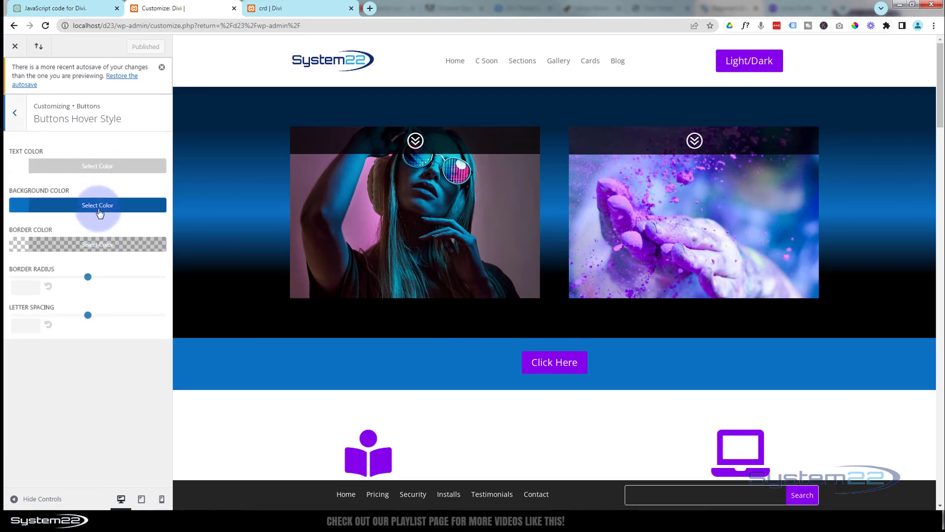
{"action": "left_click", "coordinate": [16, 116]}
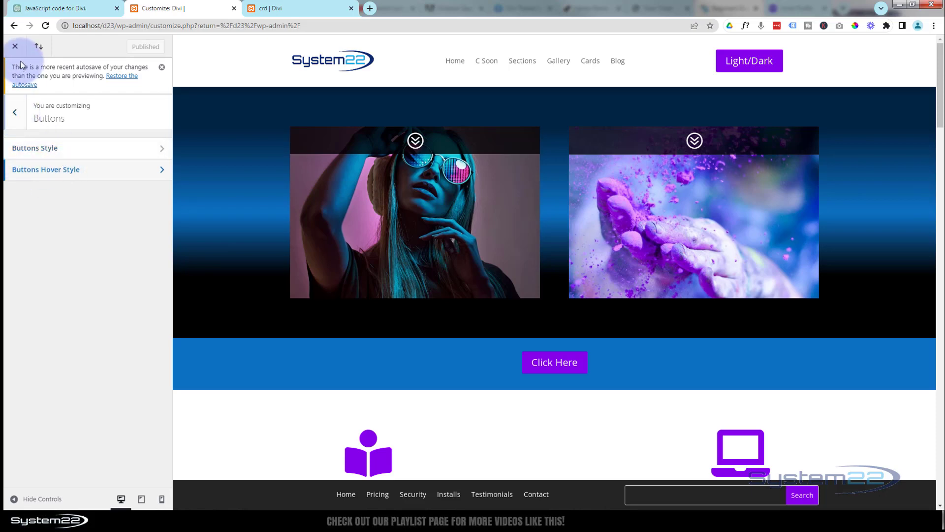
{"action": "left_click", "coordinate": [15, 48]}
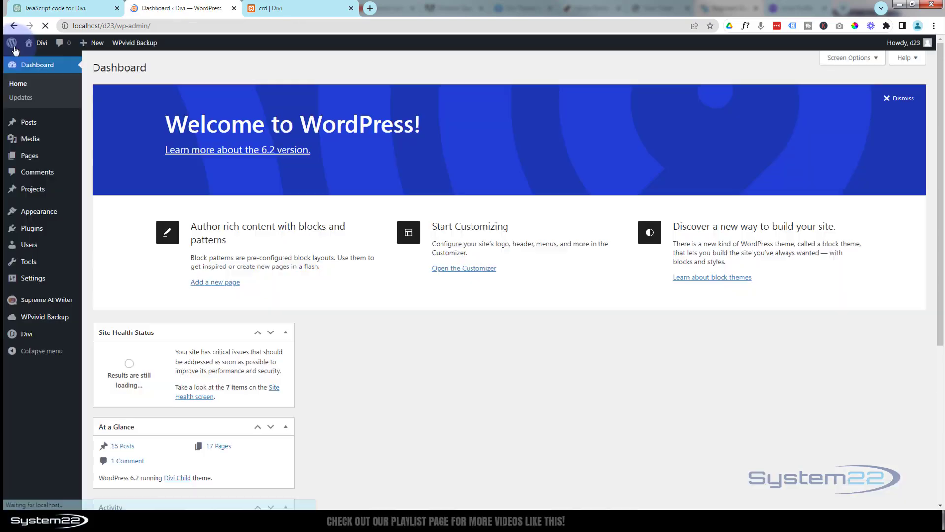
Step: Open the Global Header layout from the Divi Theme Builder and delete its existing Light/Dark button module
{"action": "mouse_move", "coordinate": [13, 50]}
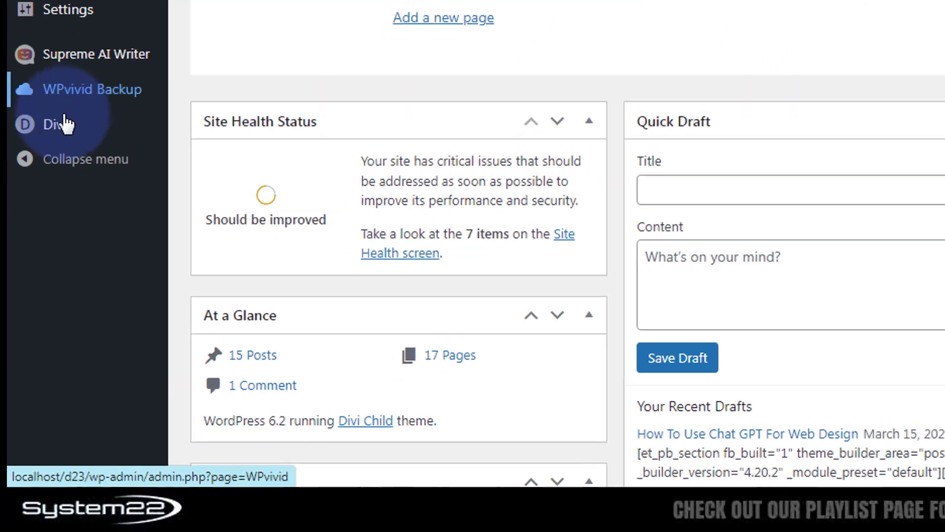
{"action": "mouse_move", "coordinate": [28, 338]}
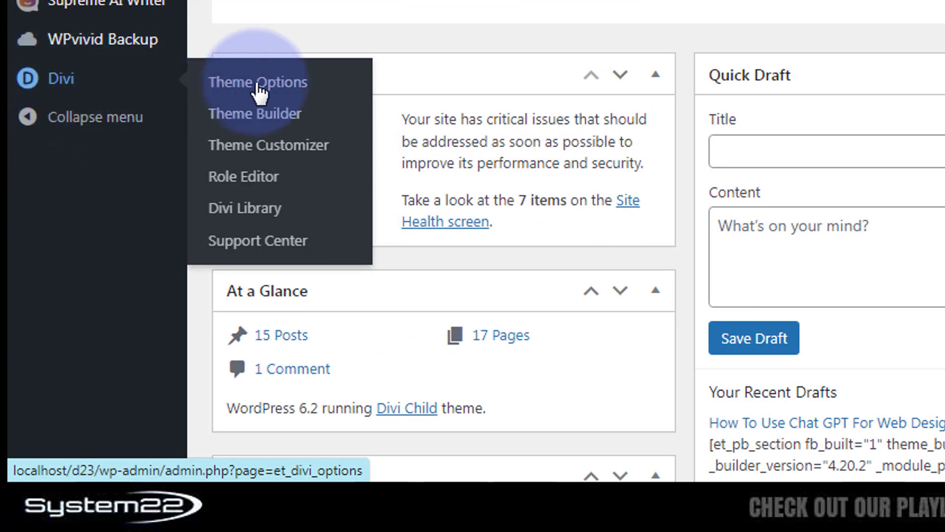
{"action": "left_click", "coordinate": [263, 118]}
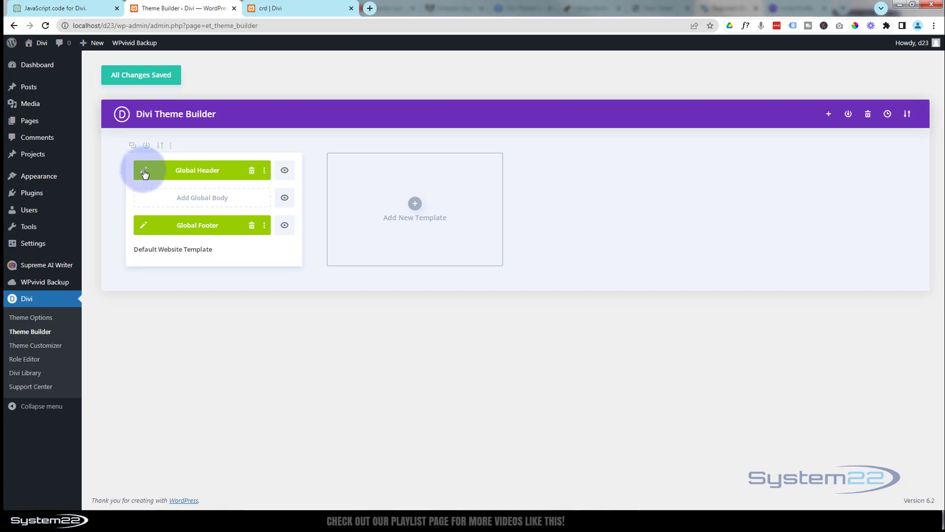
{"action": "left_click", "coordinate": [144, 172]}
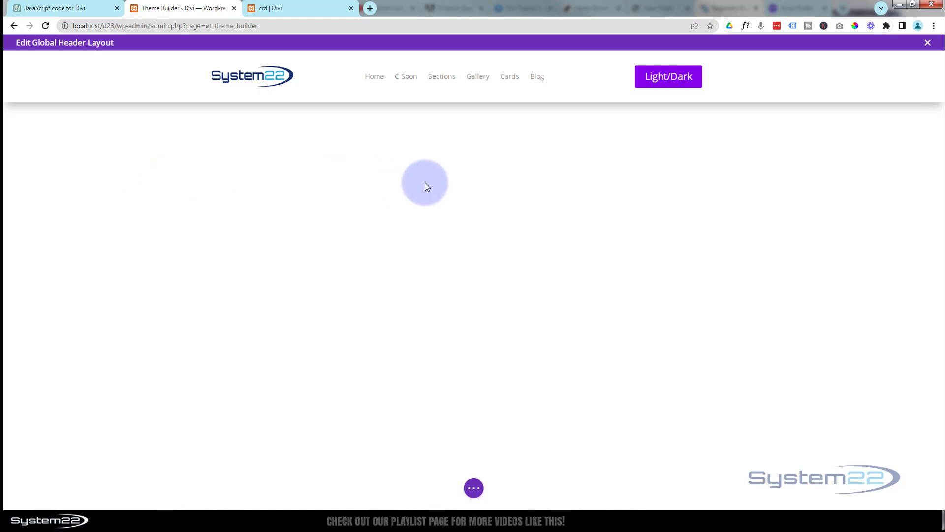
{"action": "mouse_move", "coordinate": [653, 82]}
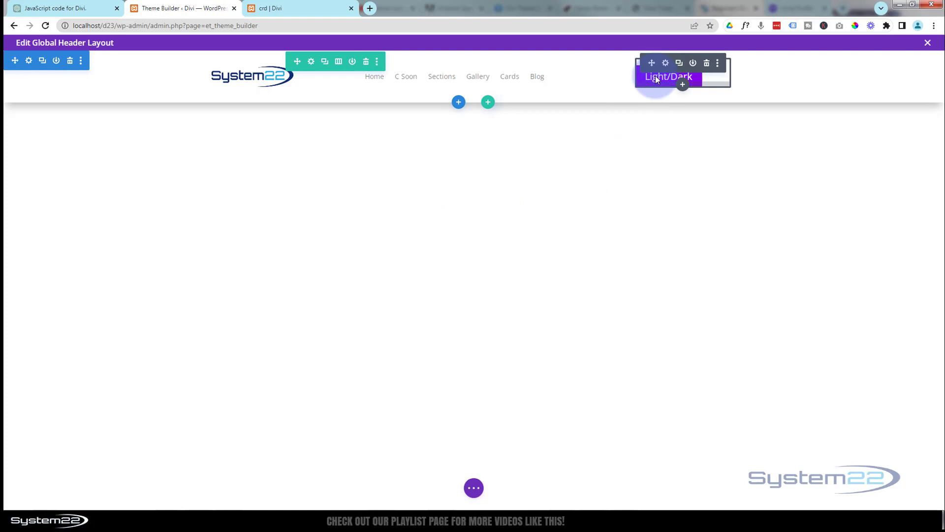
{"action": "left_click", "coordinate": [706, 63]}
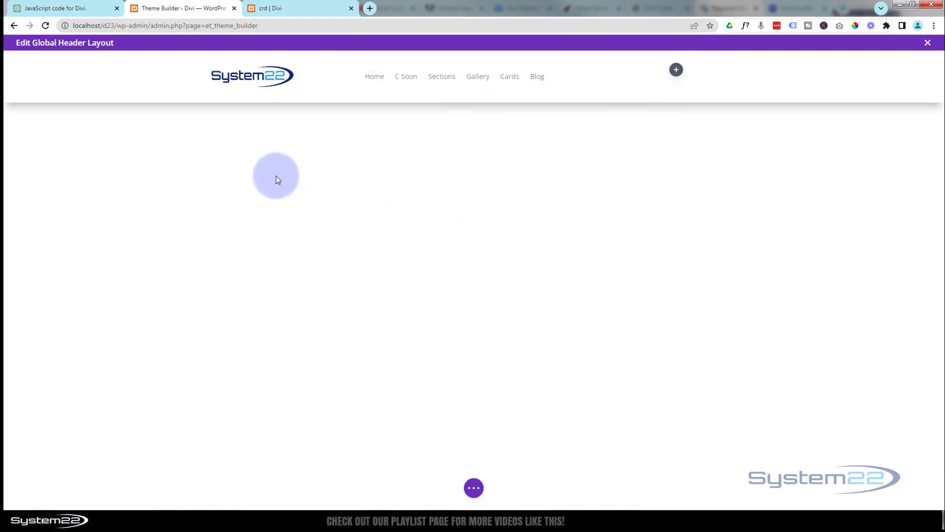
Step: Insert the saved "dark mode" Code module from the library into the header's empty column beside the menu
{"action": "mouse_move", "coordinate": [297, 80]}
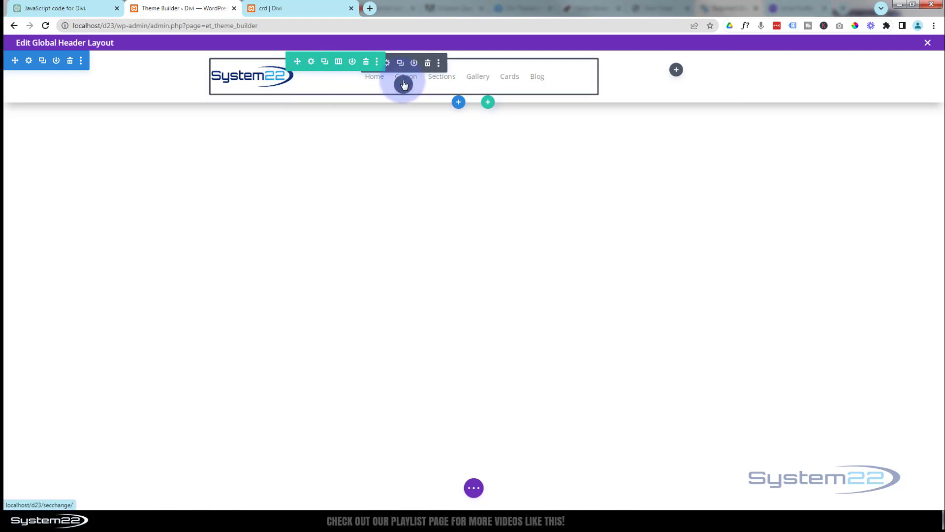
{"action": "left_click", "coordinate": [677, 70]}
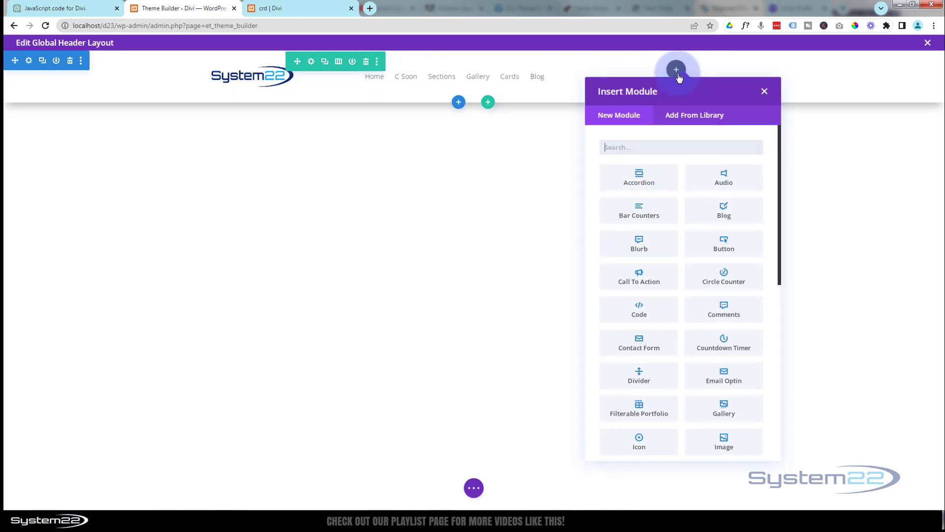
{"action": "left_click", "coordinate": [689, 117]}
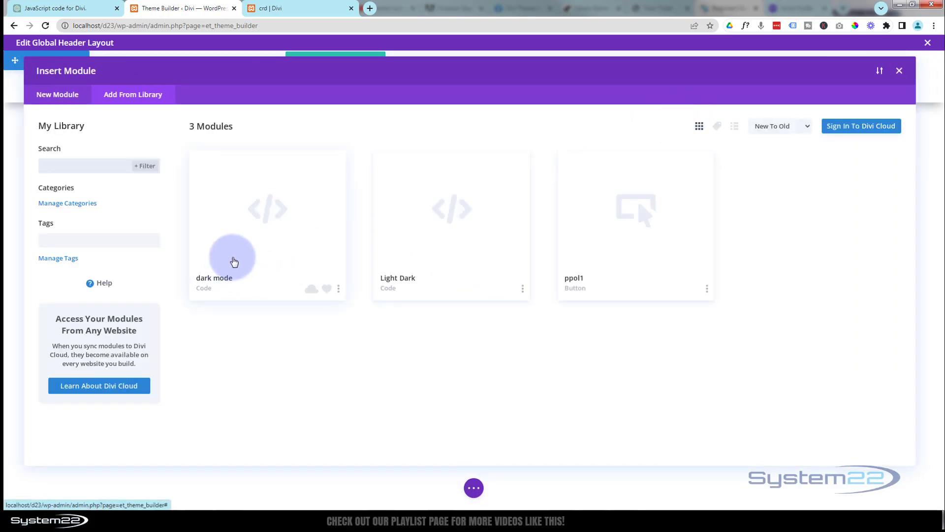
{"action": "left_click", "coordinate": [259, 263]}
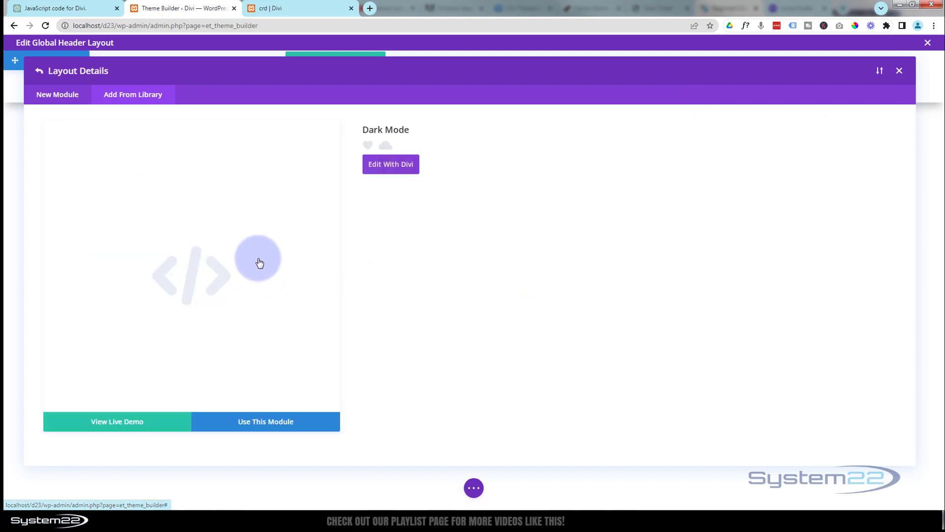
{"action": "left_click", "coordinate": [272, 427]}
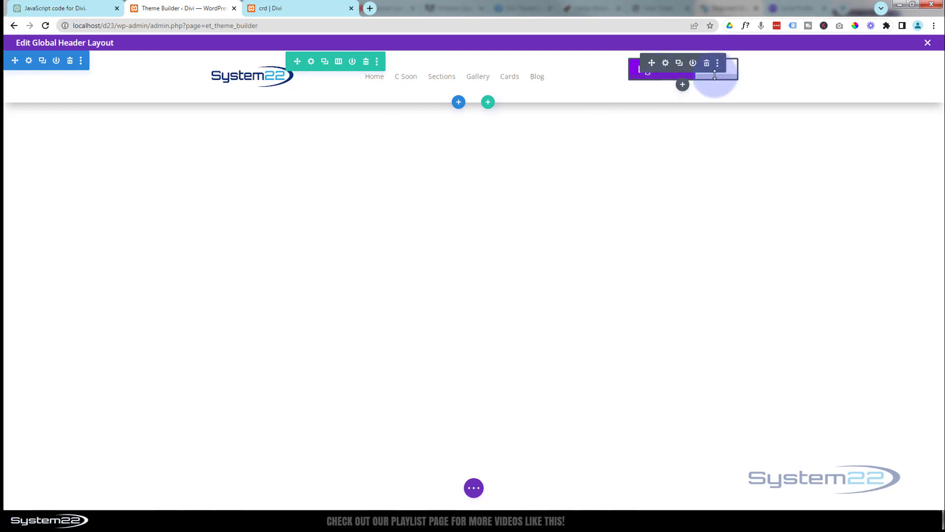
Step: Set the header's Light/Dark Code module to 90% width with centred module alignment
{"action": "left_click", "coordinate": [665, 64]}
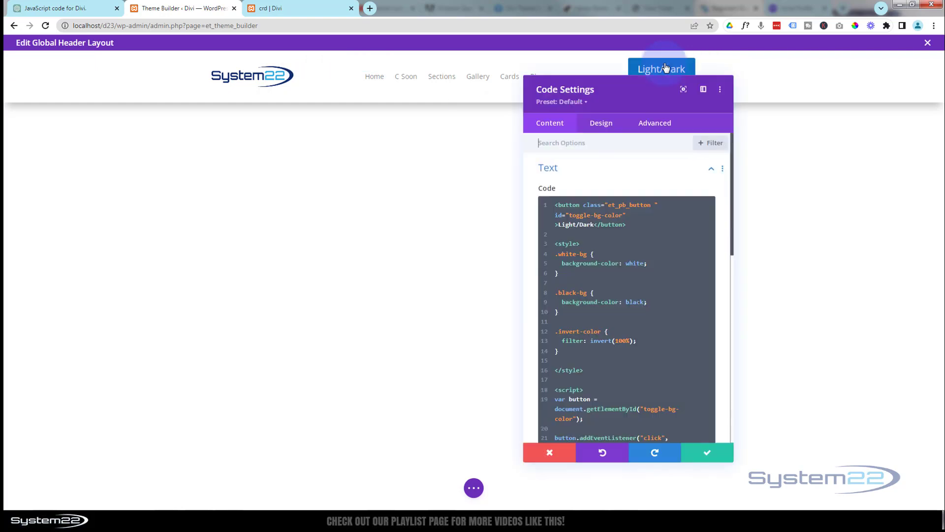
{"action": "left_click", "coordinate": [602, 126]}
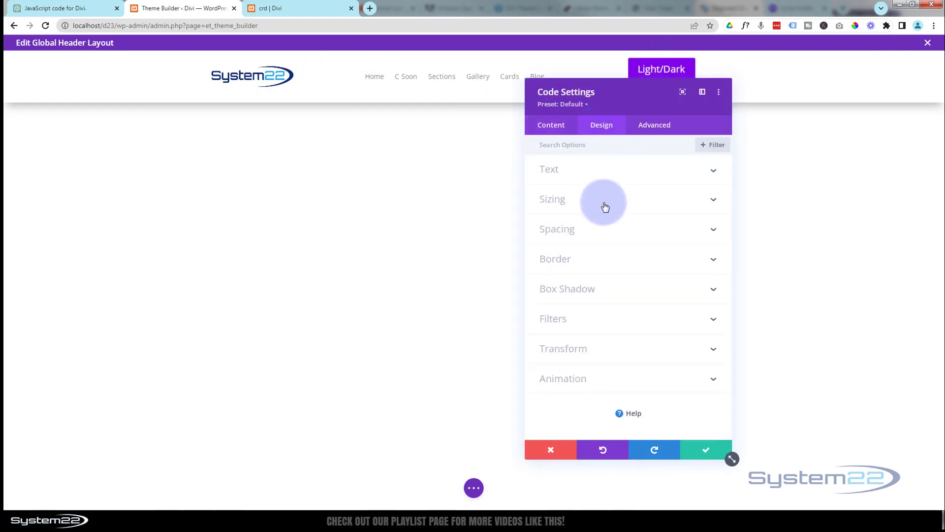
{"action": "left_click", "coordinate": [605, 201]}
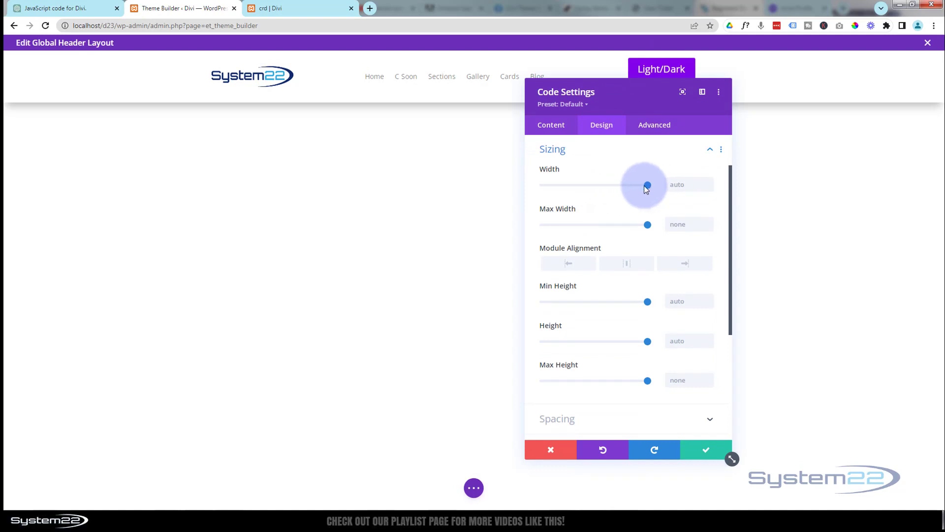
{"action": "left_click_drag", "start_coordinate": [647, 185], "coordinate": [642, 187]}
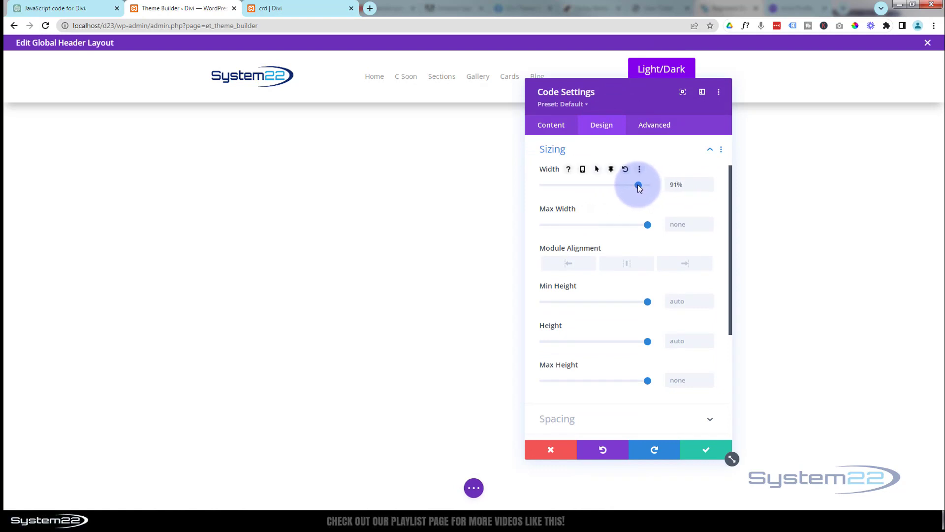
{"action": "left_click", "coordinate": [626, 266]}
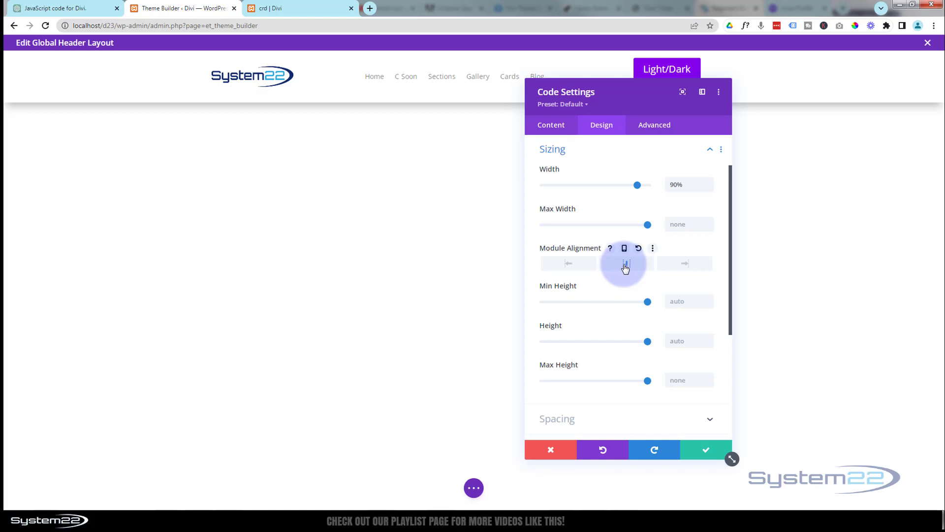
Step: Give the Light/Dark Code module 15px of top padding and save its settings
{"action": "left_click_drag", "start_coordinate": [615, 101], "coordinate": [566, 138]}
{"action": "left_click", "coordinate": [538, 192]}
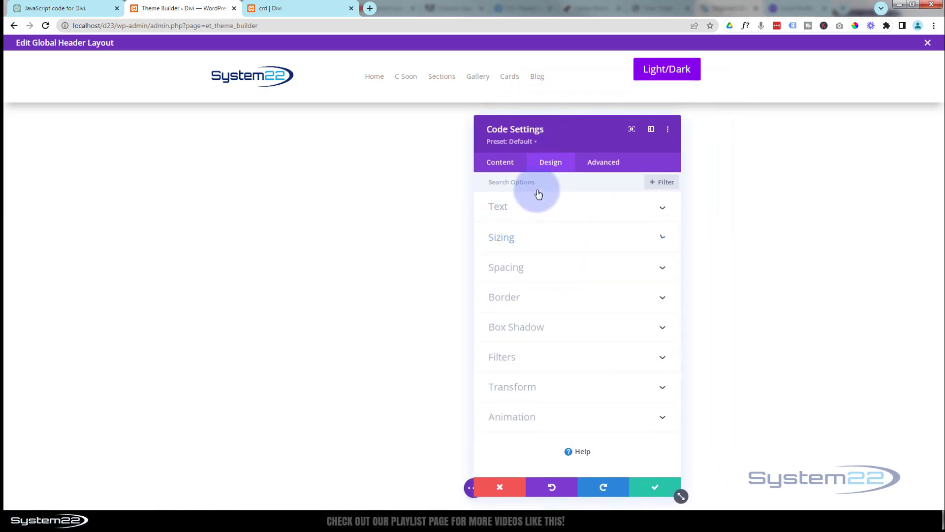
{"action": "left_click", "coordinate": [551, 266]}
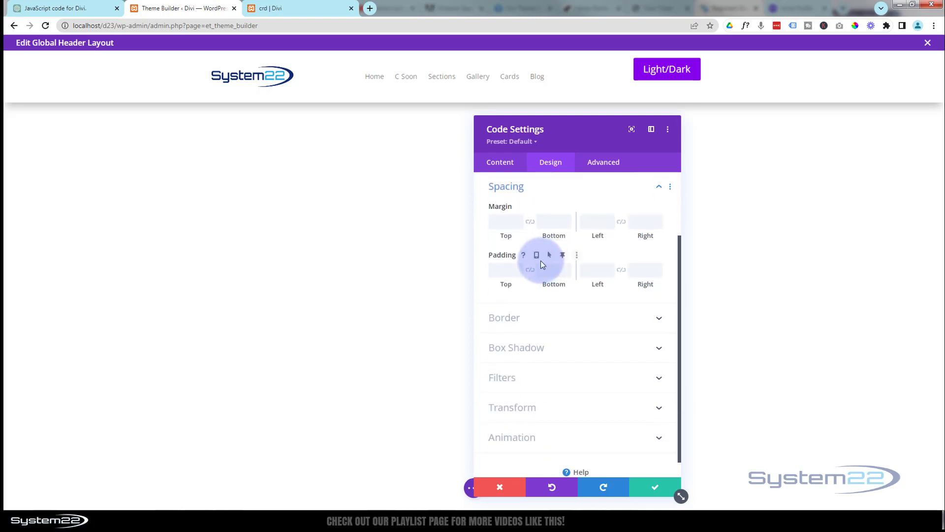
{"action": "left_click", "coordinate": [504, 269]}
{"action": "left_click", "coordinate": [500, 191]}
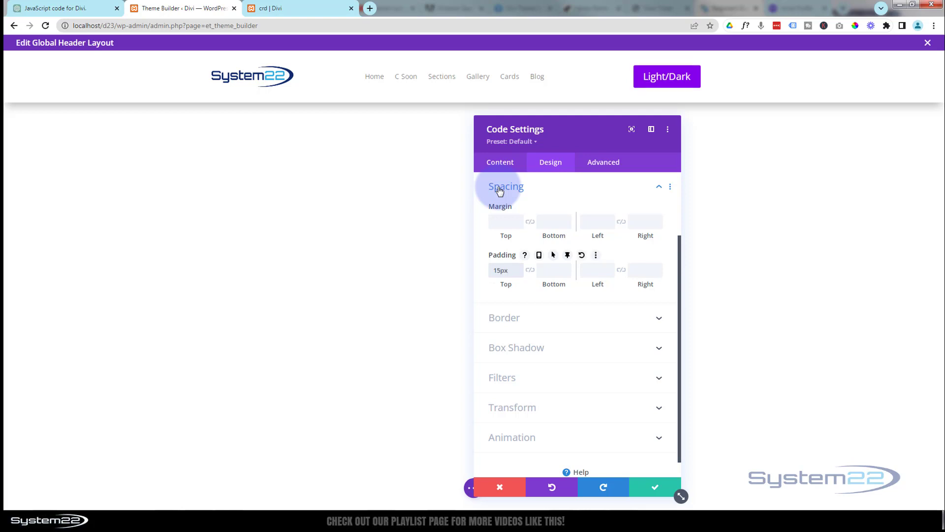
{"action": "left_click", "coordinate": [653, 487]}
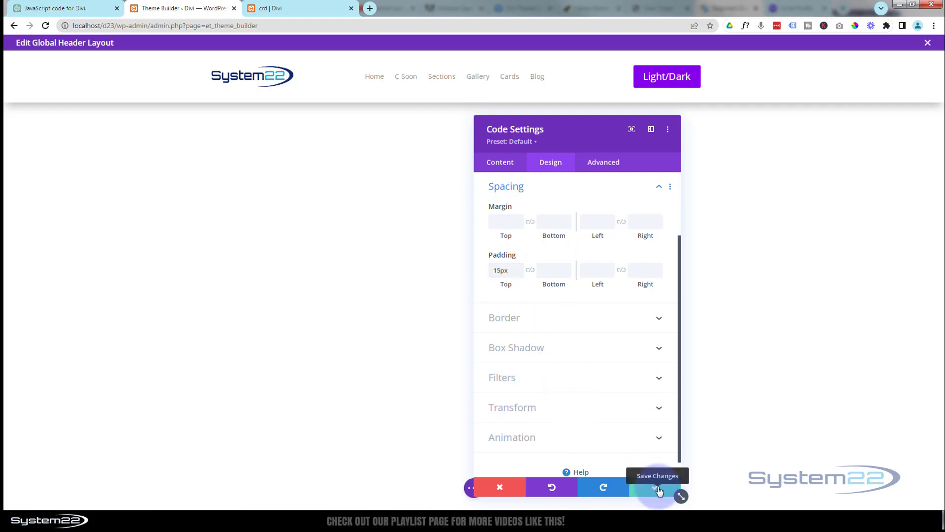
{"action": "left_click", "coordinate": [659, 490]}
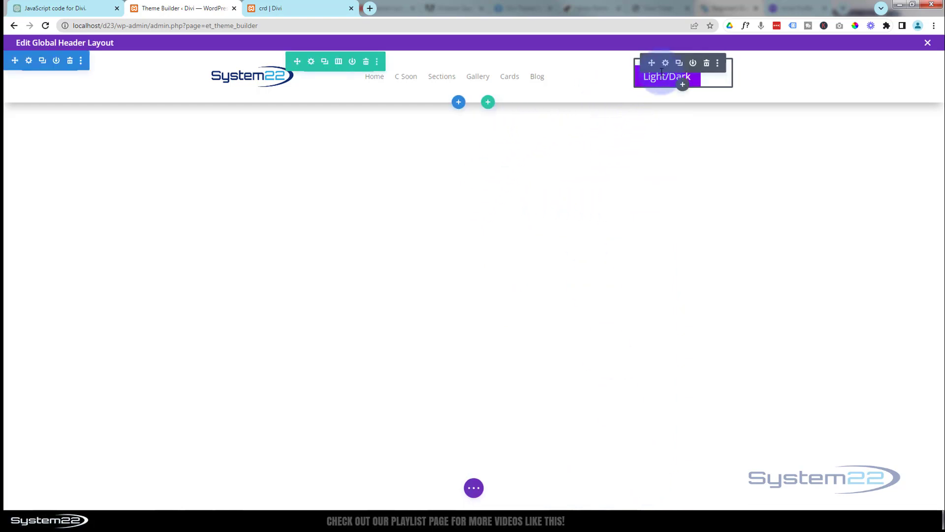
Step: Change the button's id in the Light/Dark module's code to toggle-bg-color7
{"action": "left_click", "coordinate": [666, 63]}
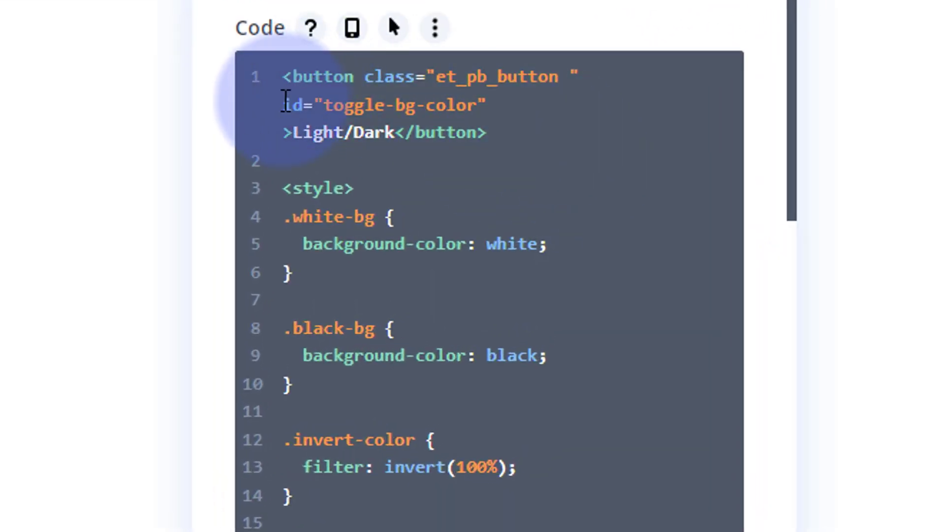
{"action": "left_click_drag", "start_coordinate": [327, 105], "coordinate": [478, 105]}
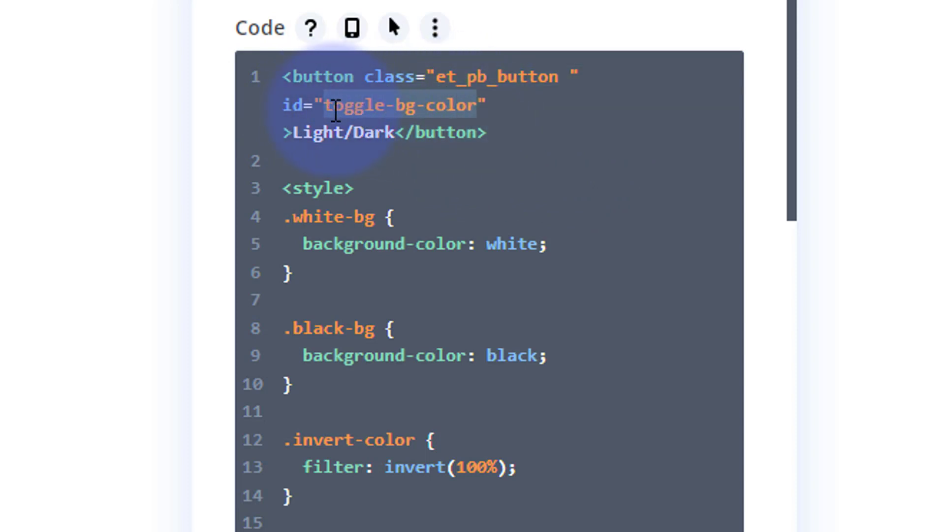
{"action": "left_click", "coordinate": [476, 102]}
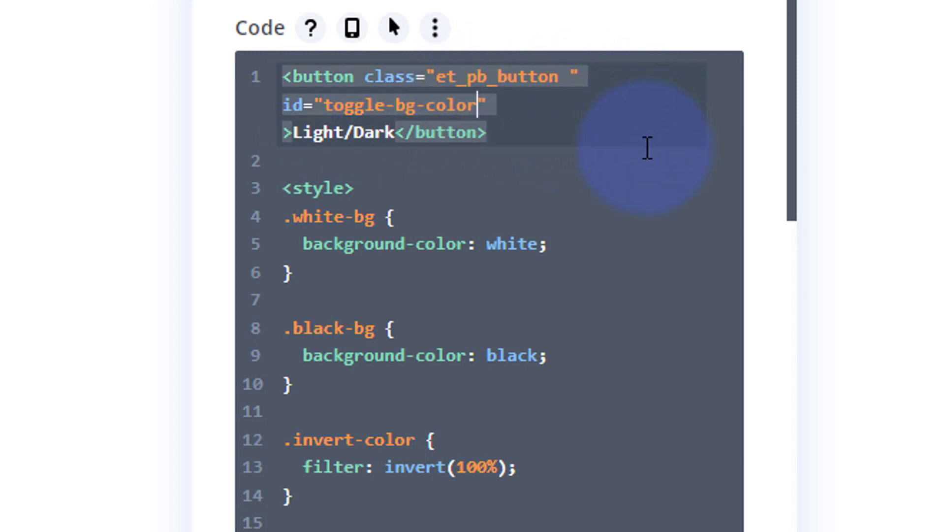
{"action": "type", "text": "7"}
{"action": "left_click_drag", "start_coordinate": [292, 84], "coordinate": [576, 145]}
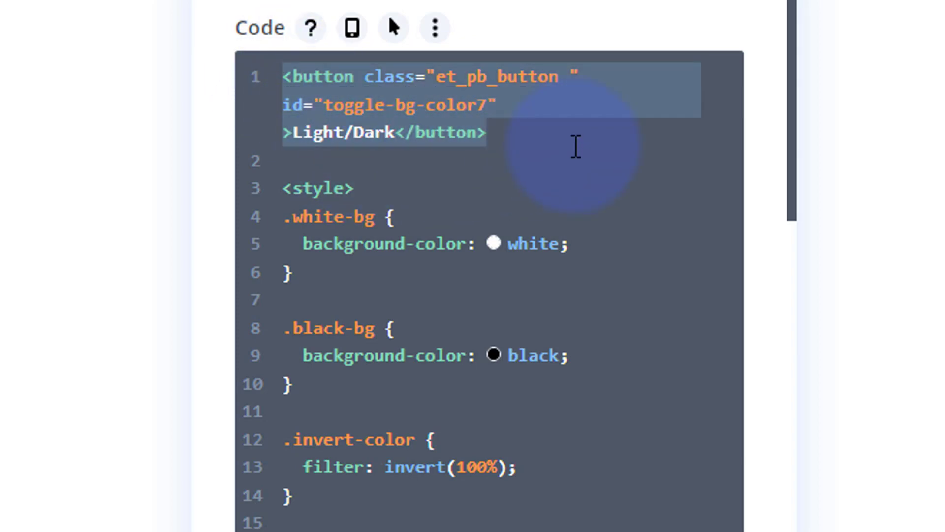
Step: Change the id in the script's getElementById call to toggle-bg-color7
{"action": "scroll", "coordinate": [561, 164], "scroll_direction": "down", "scroll_amount": 10}
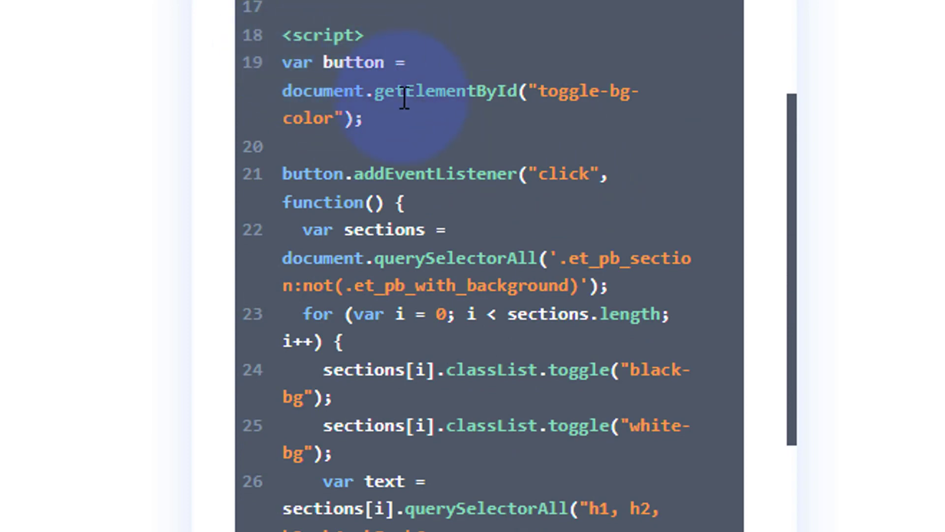
{"action": "left_click", "coordinate": [334, 118]}
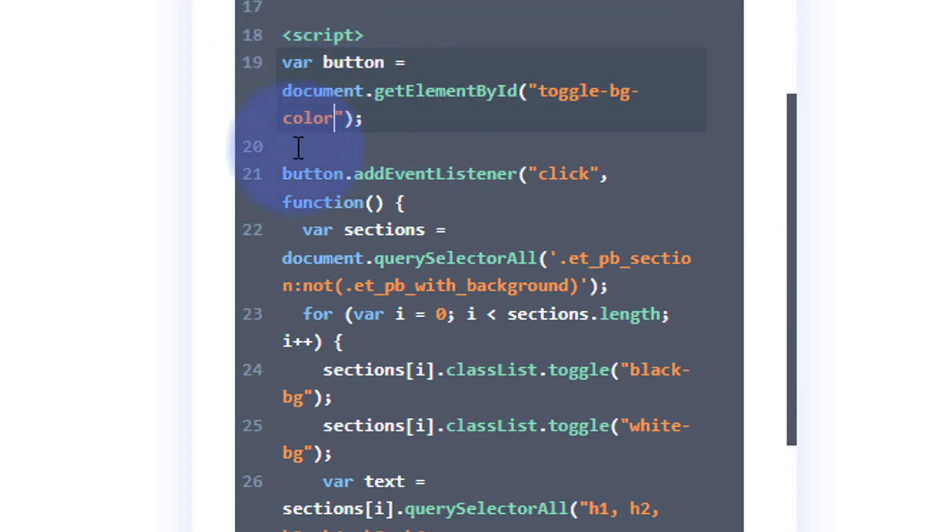
{"action": "type", "text": "7"}
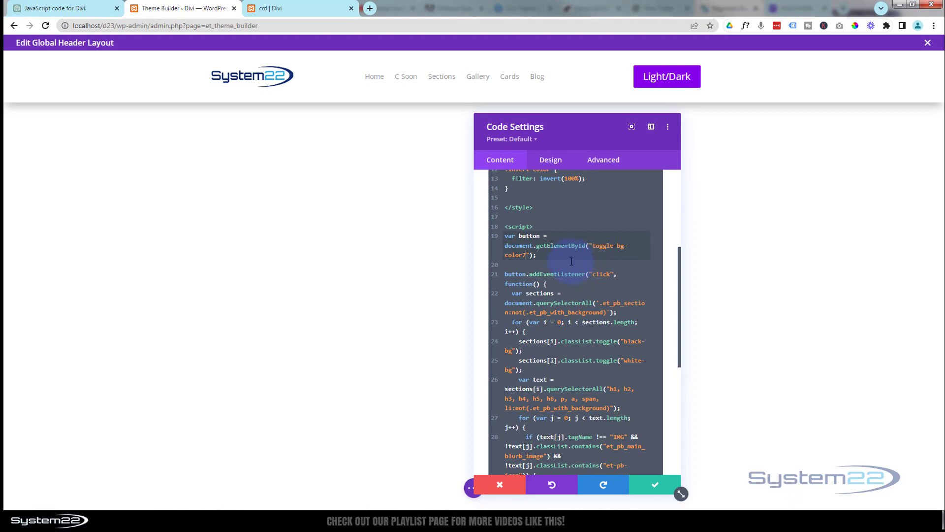
Step: Review the module's button, style and script code, and look at ChatGPT's JavaScript for the toggle
{"action": "scroll", "coordinate": [554, 266], "scroll_direction": "up", "scroll_amount": 1}
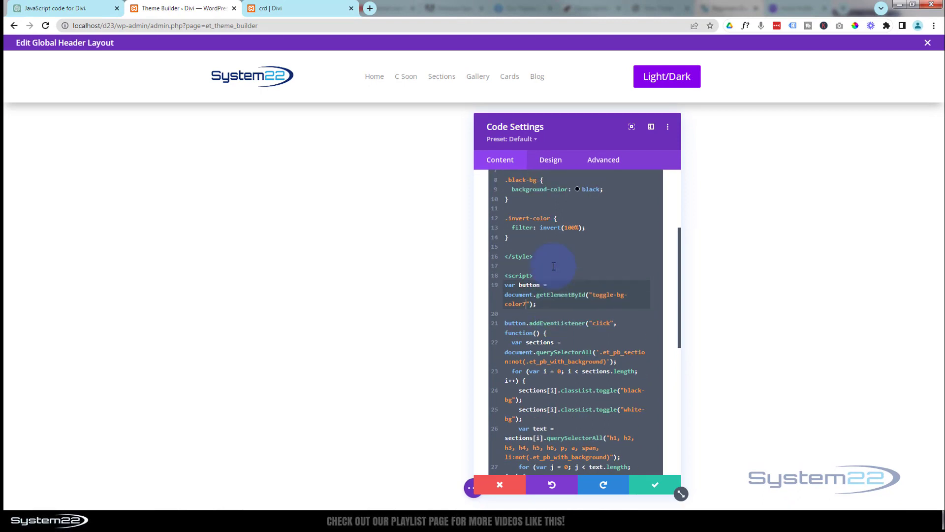
{"action": "scroll", "coordinate": [554, 266], "scroll_direction": "up", "scroll_amount": 3}
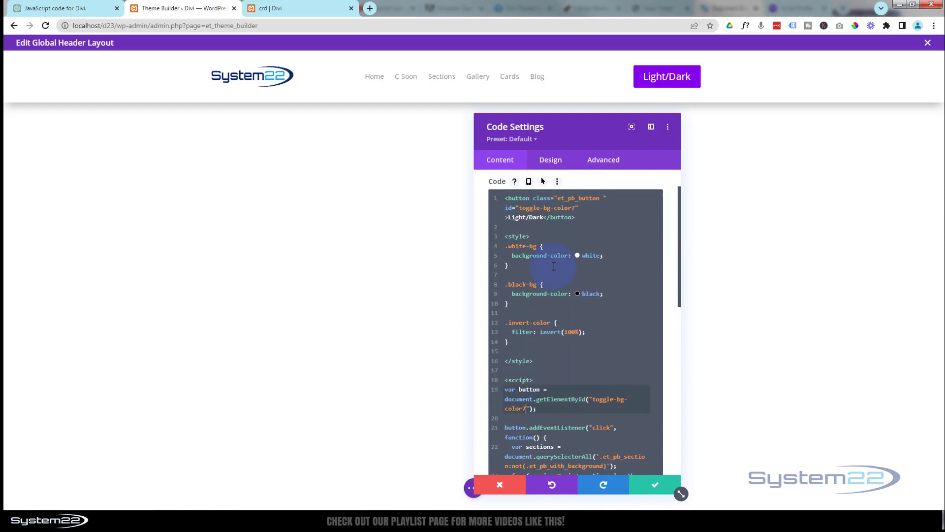
{"action": "scroll", "coordinate": [574, 285], "scroll_direction": "down", "scroll_amount": 6}
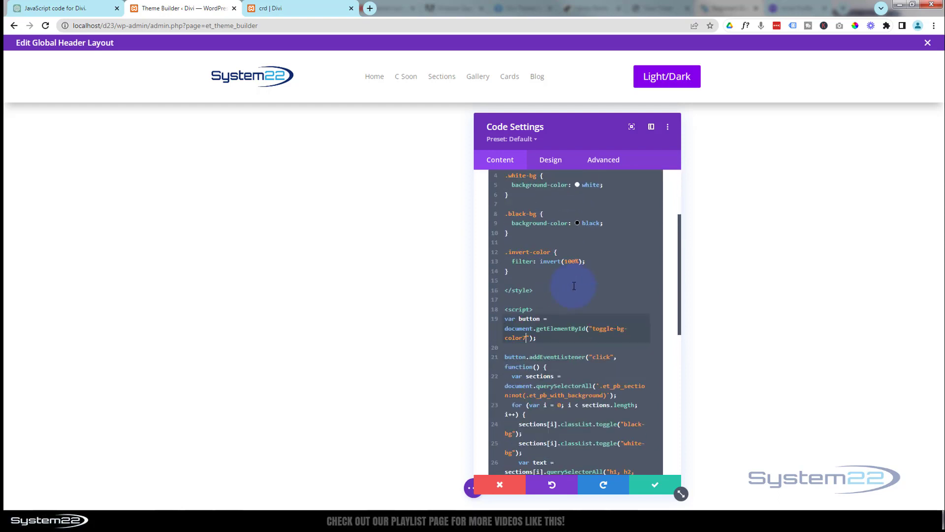
{"action": "scroll", "coordinate": [573, 285], "scroll_direction": "down", "scroll_amount": 1}
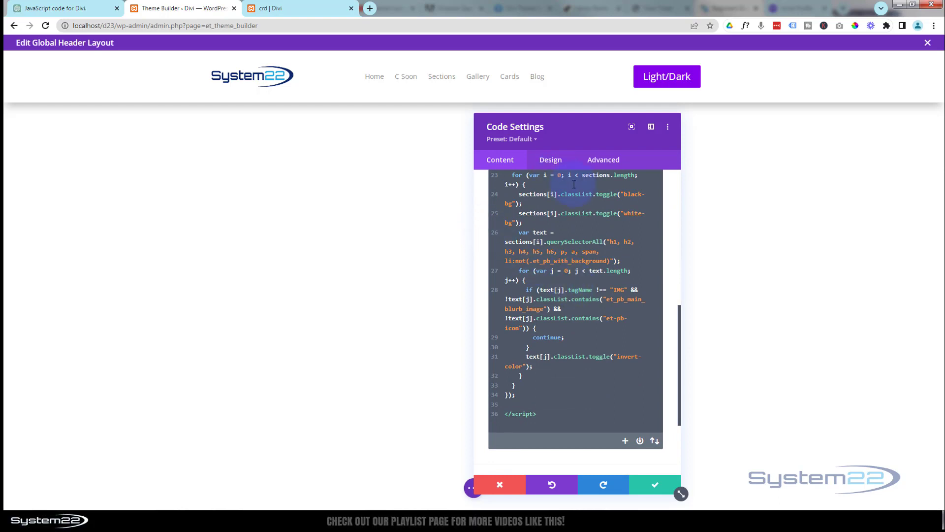
{"action": "left_click", "coordinate": [68, 8]}
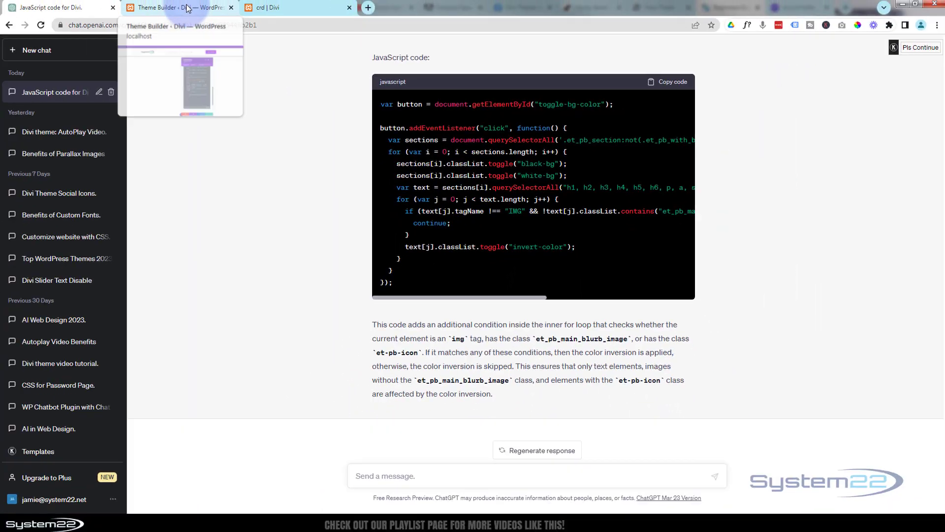
{"action": "left_click", "coordinate": [190, 9]}
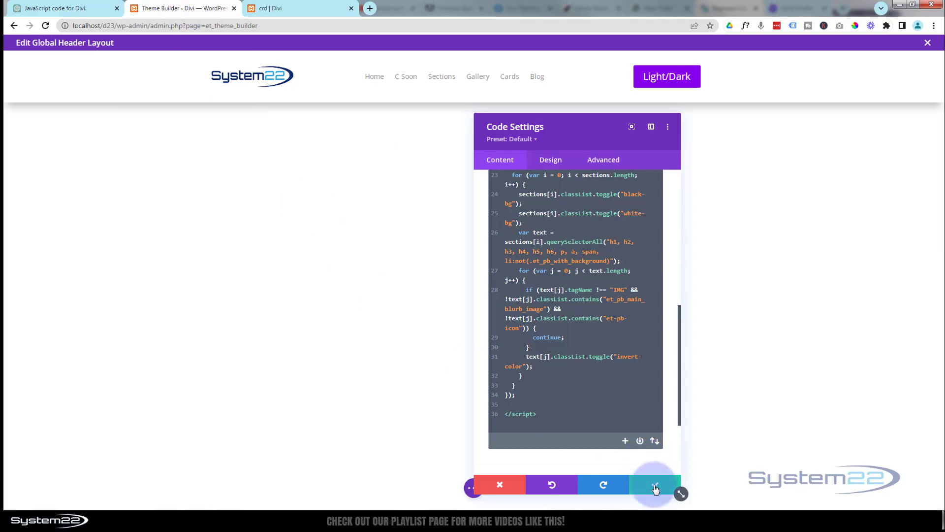
Step: Save the Code module and the global header layout, close the layout editor and save the Theme Builder changes
{"action": "left_click", "coordinate": [655, 486]}
{"action": "left_click", "coordinate": [474, 487]}
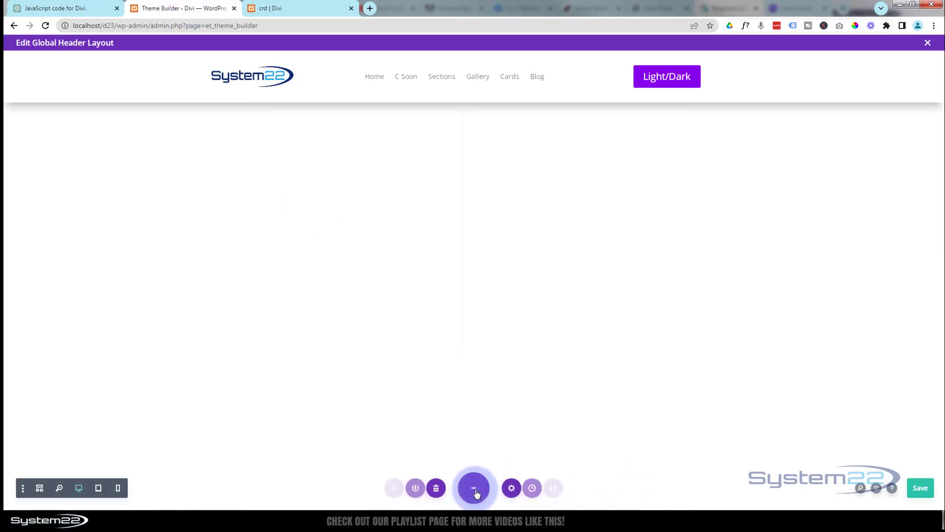
{"action": "left_click", "coordinate": [919, 490]}
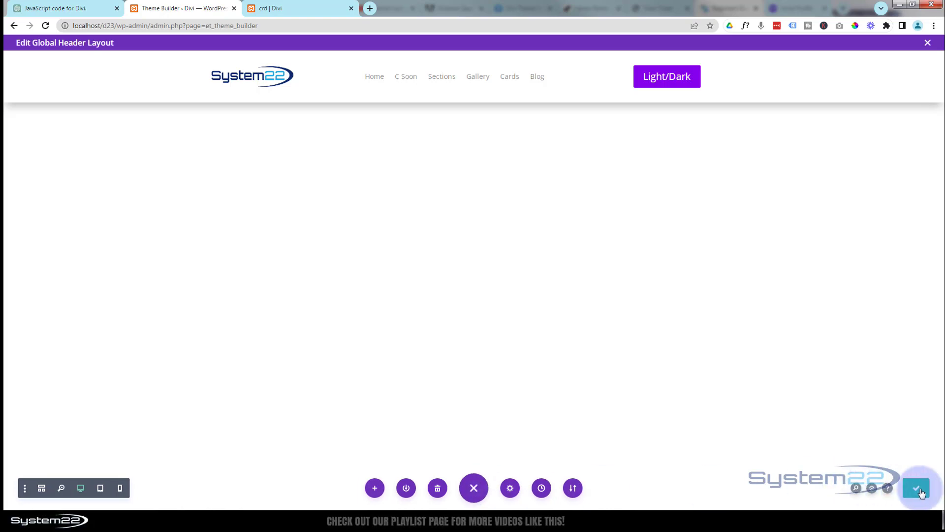
{"action": "left_click", "coordinate": [928, 43]}
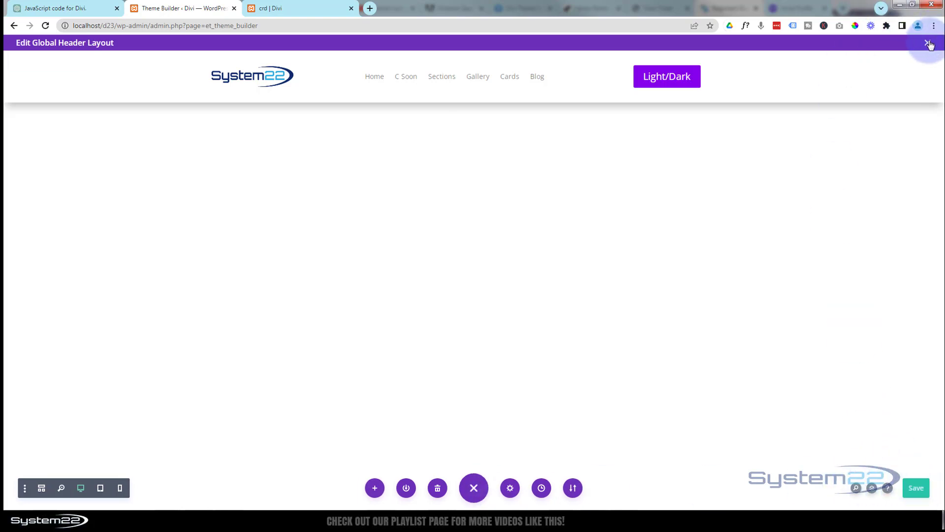
{"action": "left_click", "coordinate": [928, 43]}
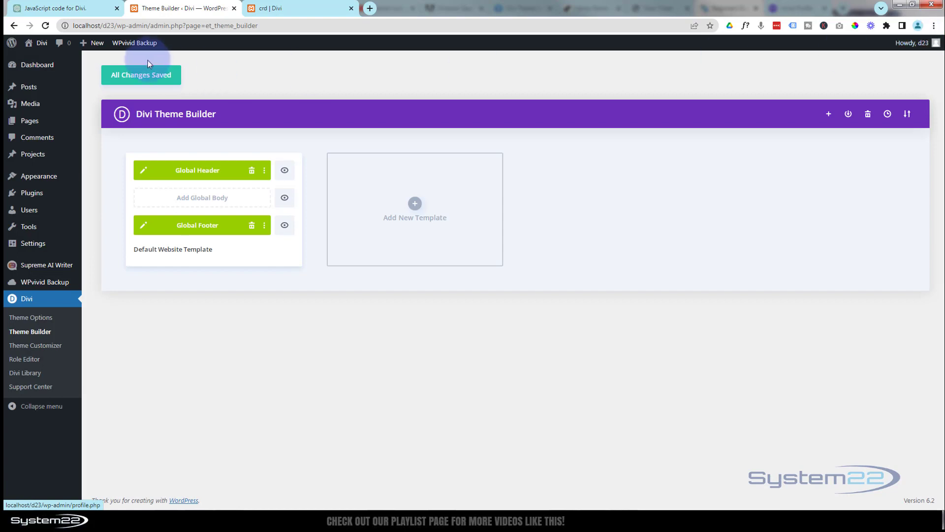
{"action": "left_click", "coordinate": [142, 80]}
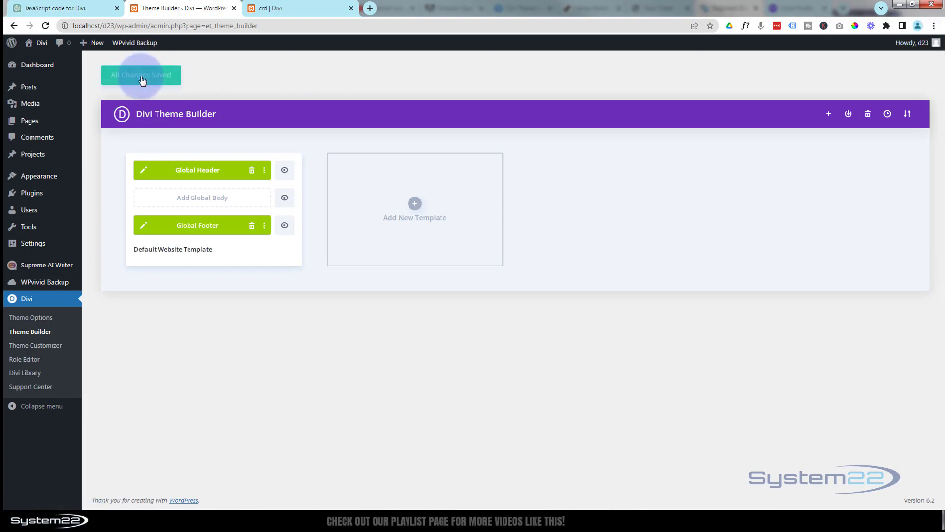
Step: Exit the Visual Builder on the crd page and test the dark background with the header's Light/Dark toggle
{"action": "left_click", "coordinate": [312, 5]}
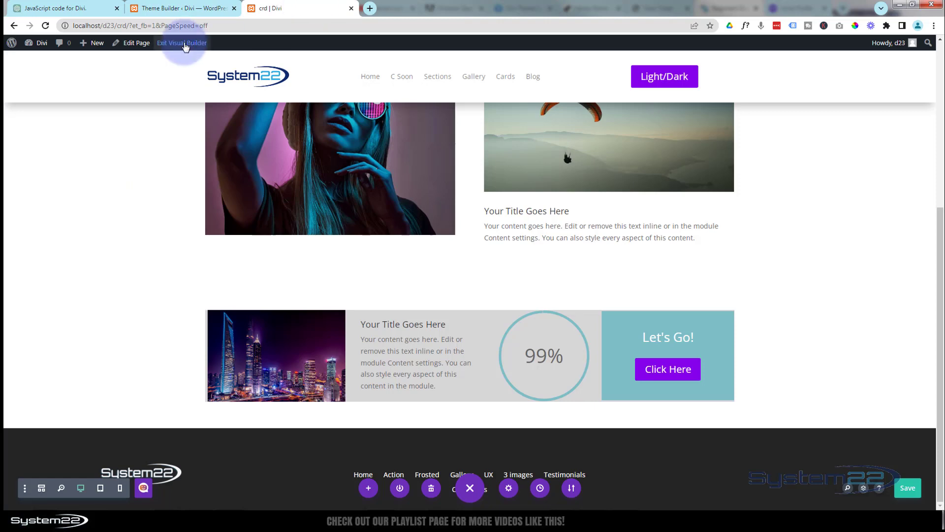
{"action": "left_click", "coordinate": [183, 44]}
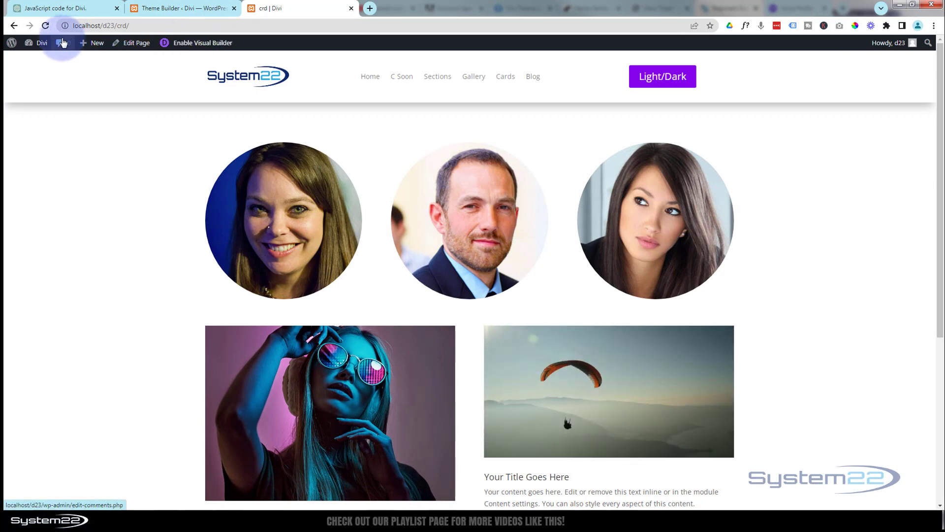
{"action": "left_click", "coordinate": [62, 43]}
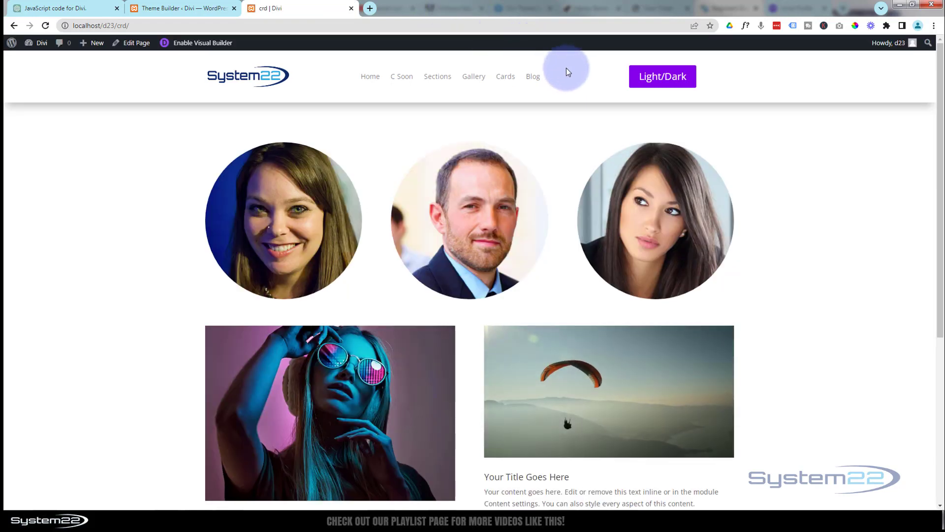
{"action": "left_click", "coordinate": [656, 81]}
{"action": "scroll", "coordinate": [145, 215], "scroll_direction": "down", "scroll_amount": 5}
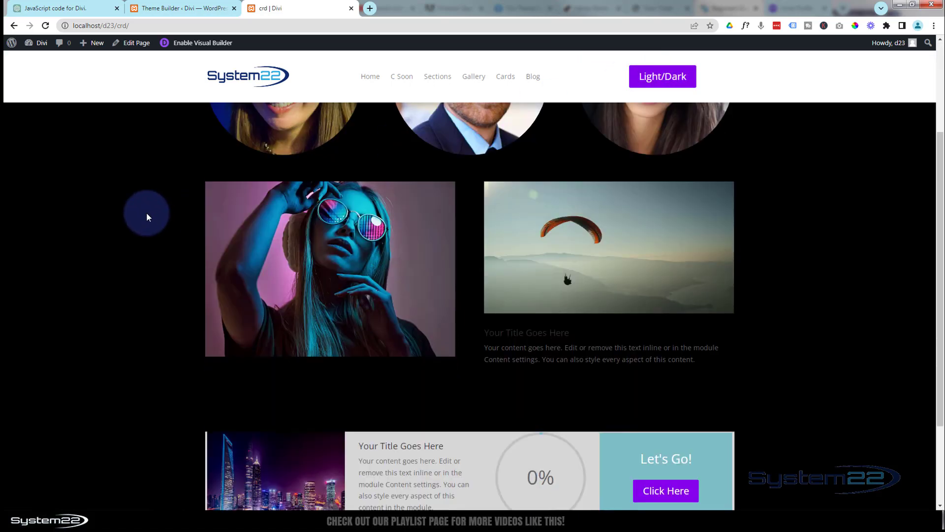
{"action": "scroll", "coordinate": [146, 216], "scroll_direction": "up", "scroll_amount": 5}
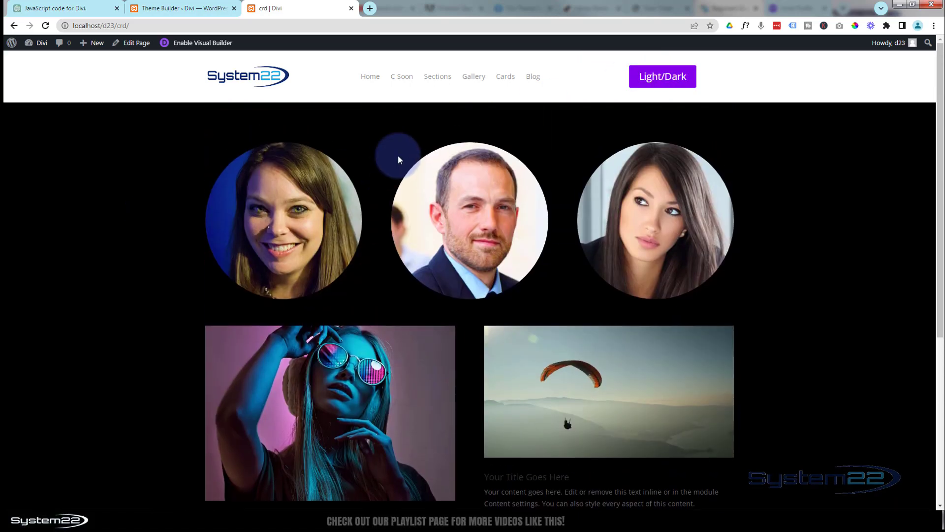
Step: Open the Sections page and examine its sections with the header toggle set to dark and back to light
{"action": "left_click", "coordinate": [436, 83]}
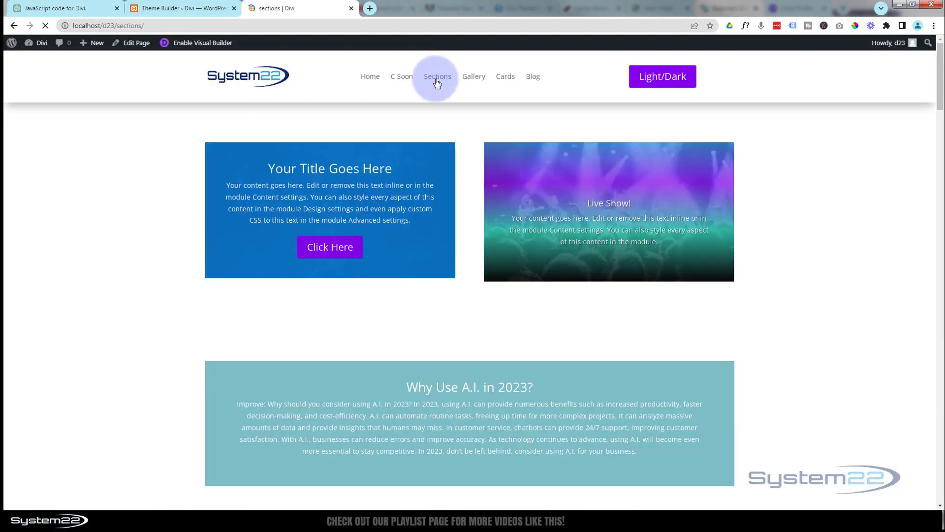
{"action": "left_click", "coordinate": [657, 79]}
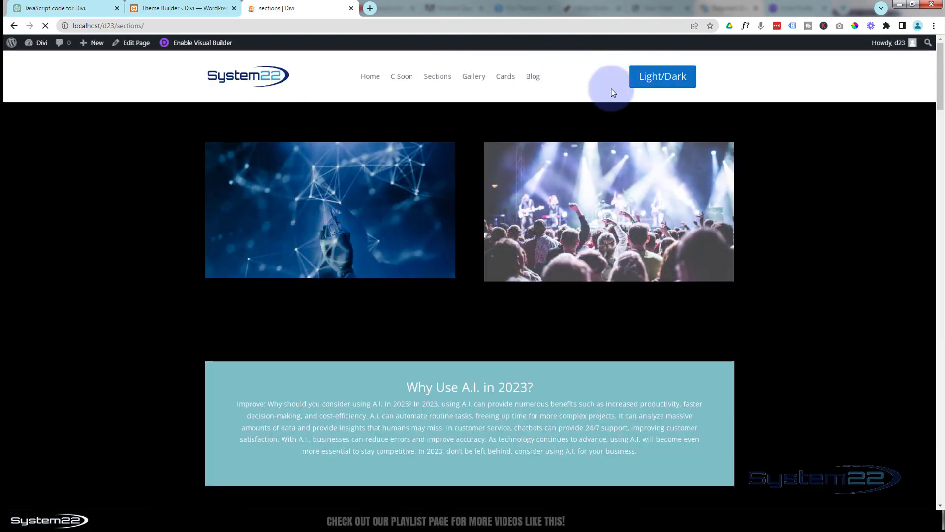
{"action": "scroll", "coordinate": [166, 210], "scroll_direction": "down", "scroll_amount": 2}
{"action": "scroll", "coordinate": [165, 210], "scroll_direction": "down", "scroll_amount": 6}
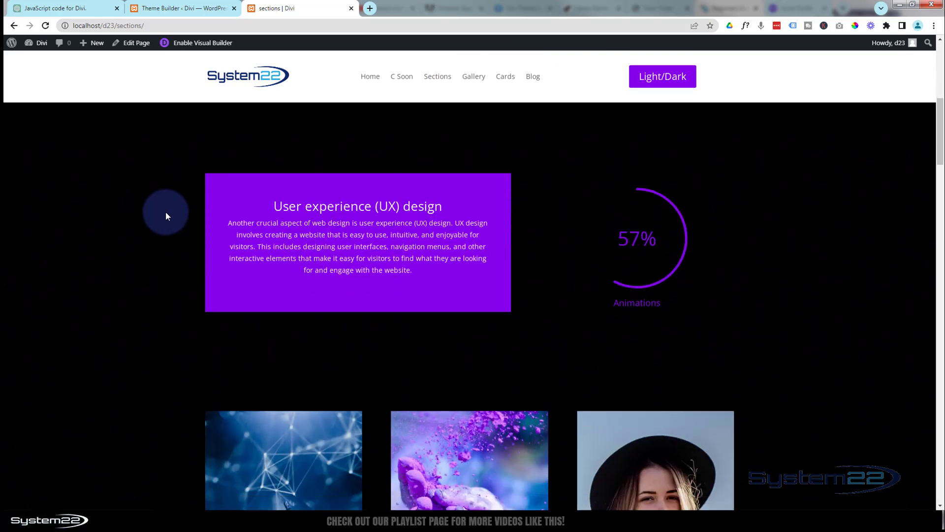
{"action": "scroll", "coordinate": [164, 213], "scroll_direction": "down", "scroll_amount": 4}
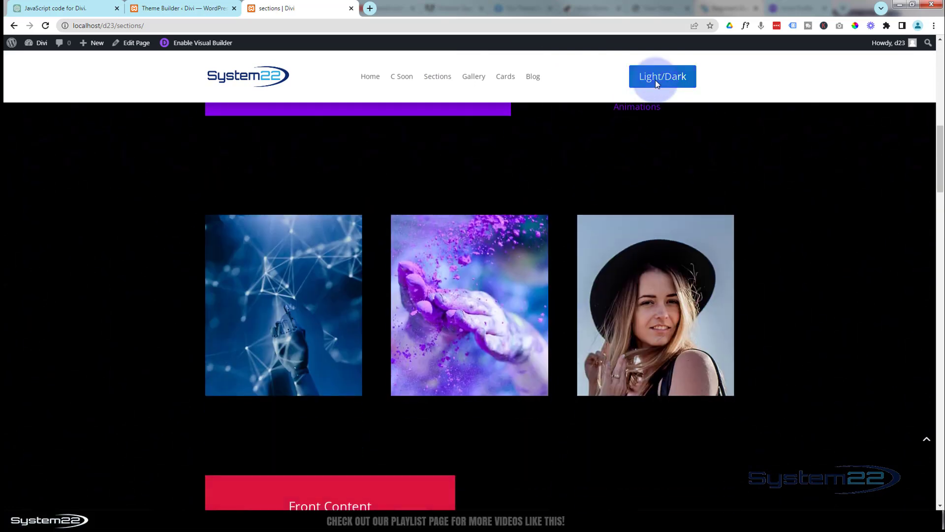
{"action": "left_click", "coordinate": [655, 80]}
{"action": "scroll", "coordinate": [117, 236], "scroll_direction": "up", "scroll_amount": 8}
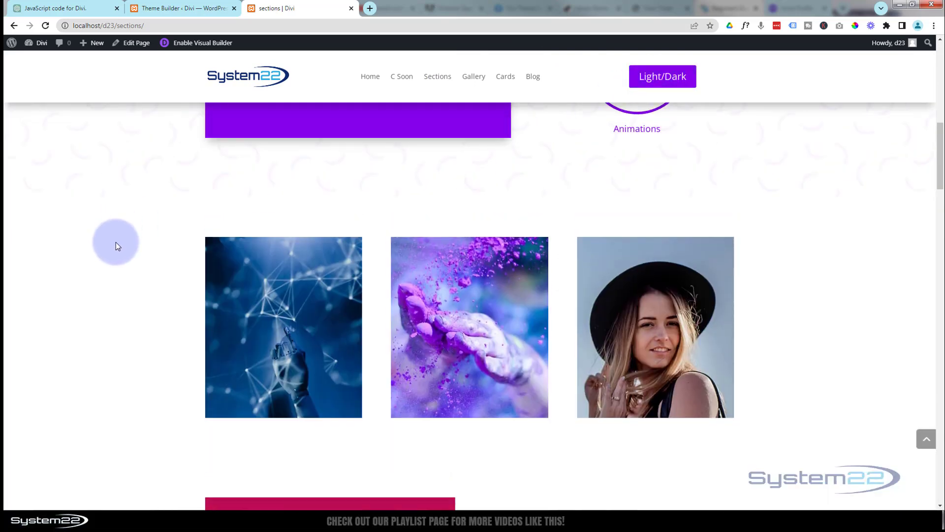
{"action": "scroll", "coordinate": [119, 241], "scroll_direction": "up", "scroll_amount": 4}
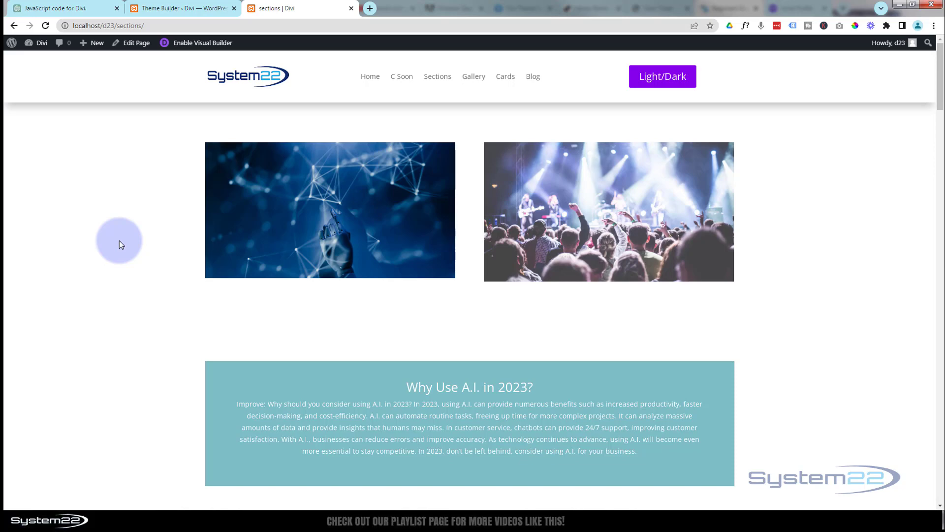
Step: Return to the live Sections page and switch its background to dark and back to light once more
{"action": "left_click", "coordinate": [74, 8]}
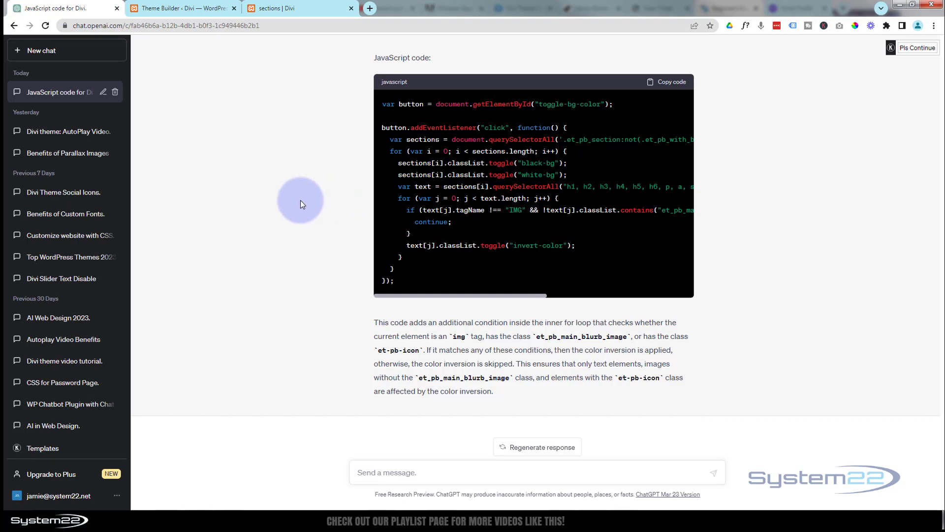
{"action": "left_click", "coordinate": [181, 8]}
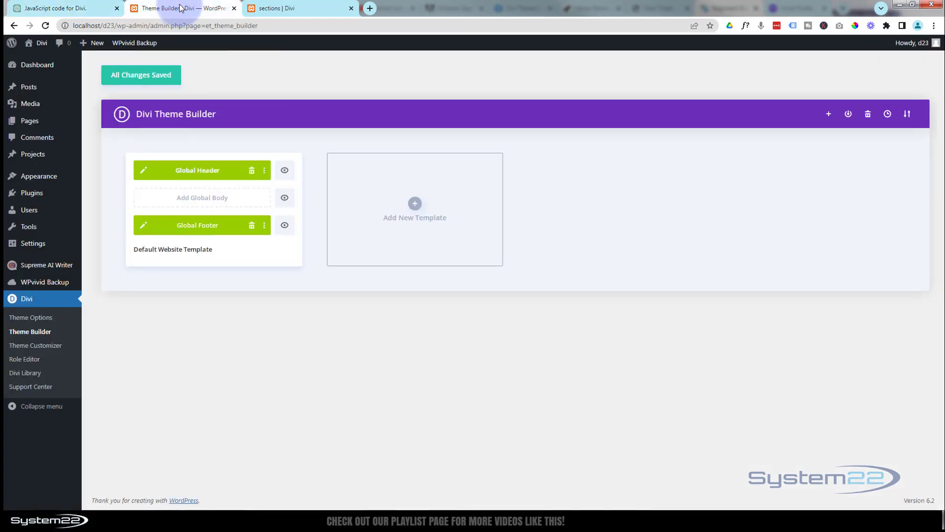
{"action": "left_click", "coordinate": [287, 9]}
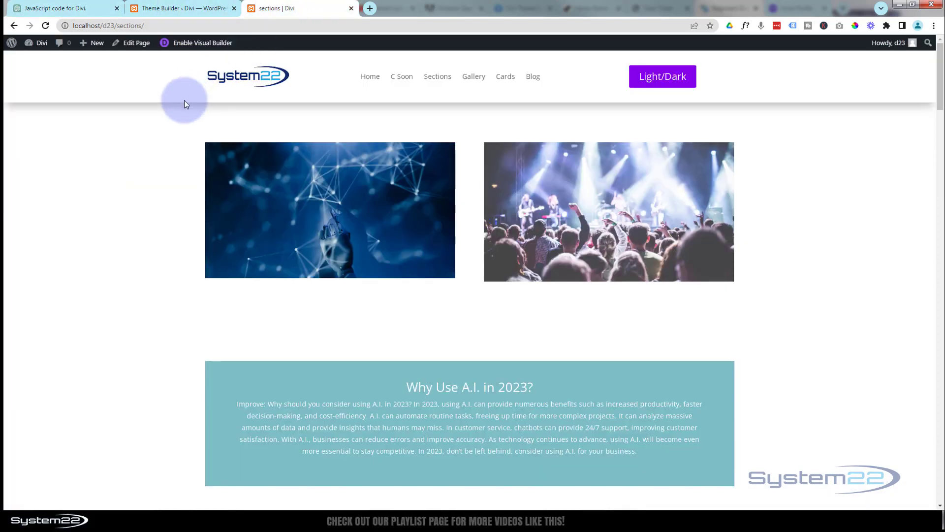
{"action": "left_click", "coordinate": [651, 79]}
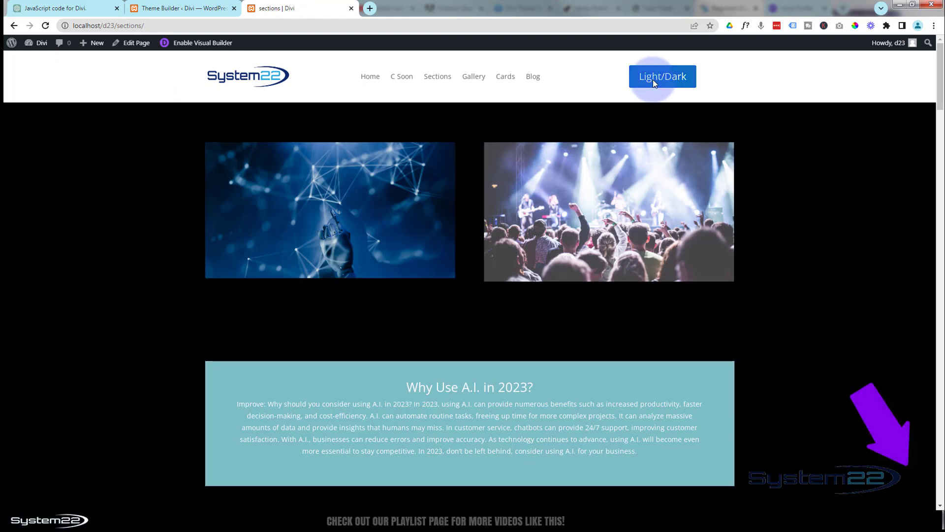
{"action": "left_click", "coordinate": [654, 79]}
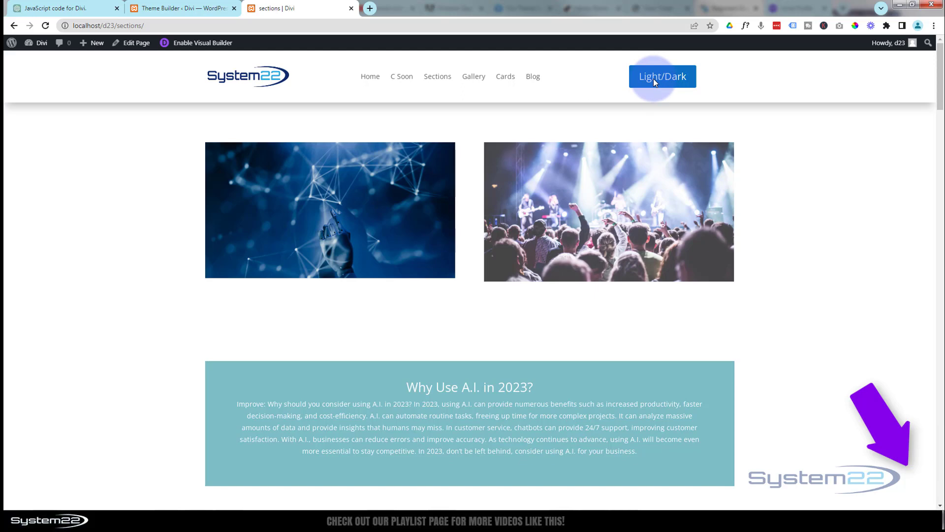
Step: Open the Home page and examine its icons, text and sections with the header toggle in dark and light mode
{"action": "left_click", "coordinate": [377, 77]}
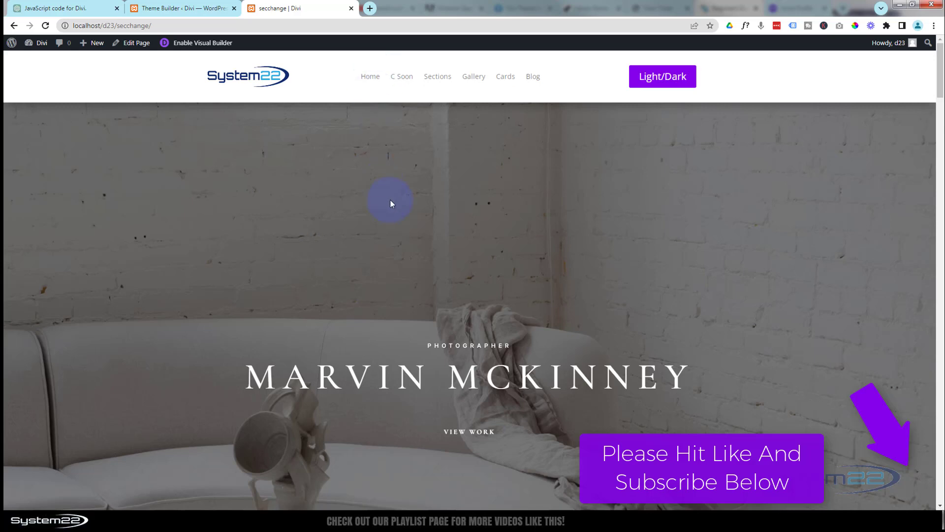
{"action": "scroll", "coordinate": [391, 199], "scroll_direction": "down", "scroll_amount": 5}
{"action": "scroll", "coordinate": [391, 201], "scroll_direction": "down", "scroll_amount": 1}
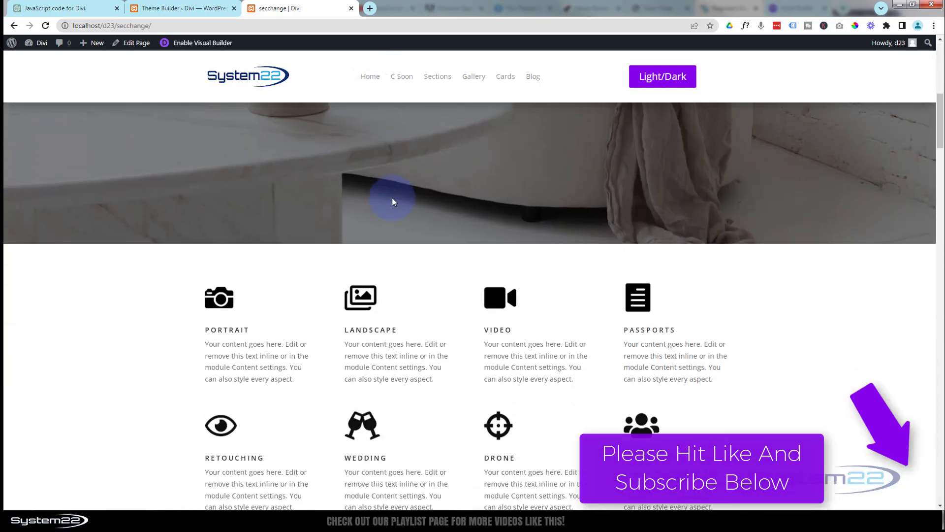
{"action": "left_click", "coordinate": [661, 83]}
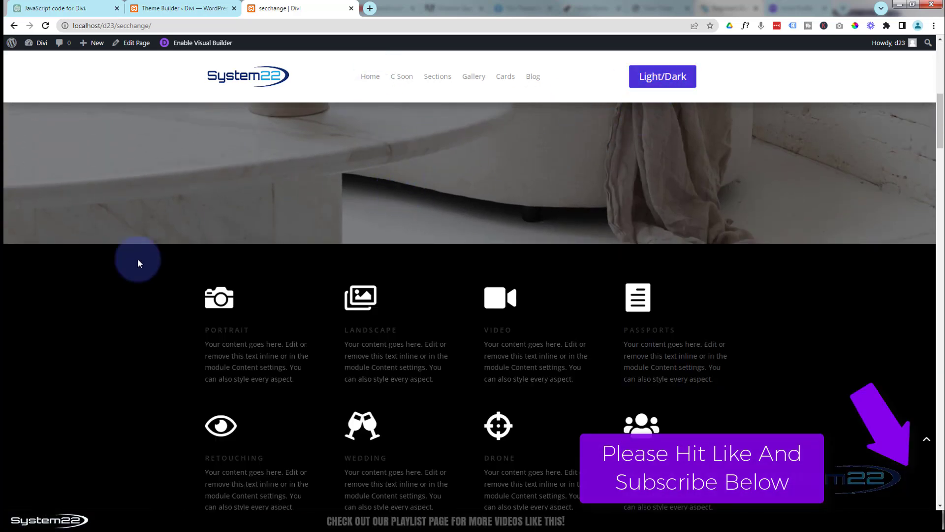
{"action": "scroll", "coordinate": [76, 303], "scroll_direction": "down", "scroll_amount": 3}
{"action": "scroll", "coordinate": [79, 302], "scroll_direction": "down", "scroll_amount": 7}
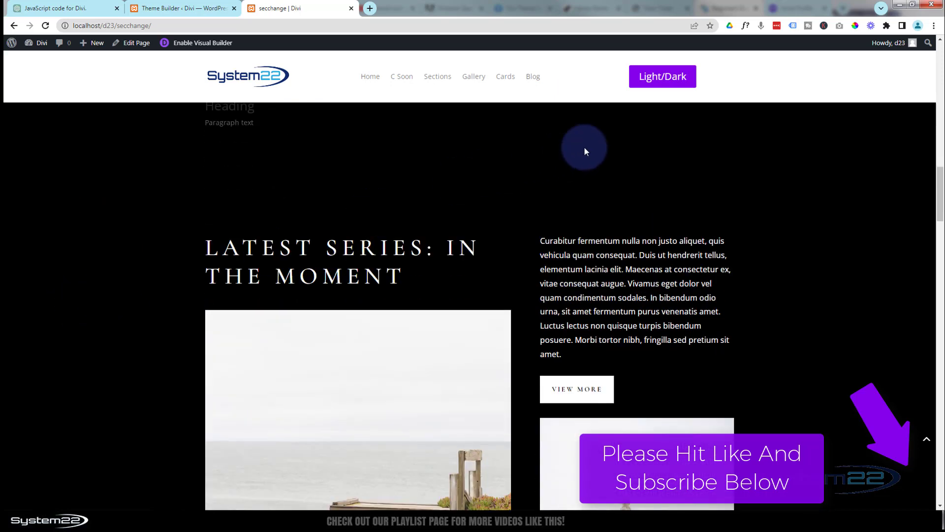
{"action": "left_click", "coordinate": [658, 82]}
{"action": "scroll", "coordinate": [286, 248], "scroll_direction": "up", "scroll_amount": 10}
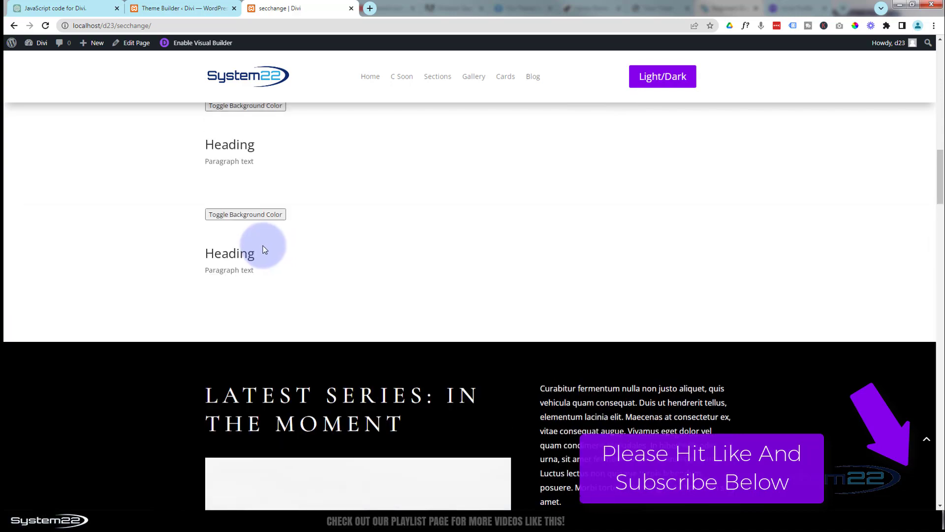
{"action": "scroll", "coordinate": [259, 249], "scroll_direction": "up", "scroll_amount": 6}
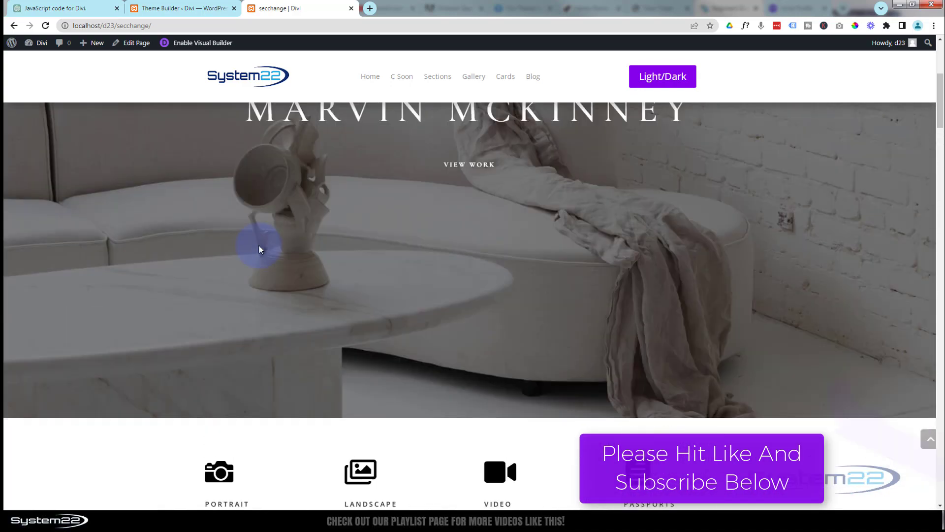
{"action": "scroll", "coordinate": [260, 249], "scroll_direction": "up", "scroll_amount": 3}
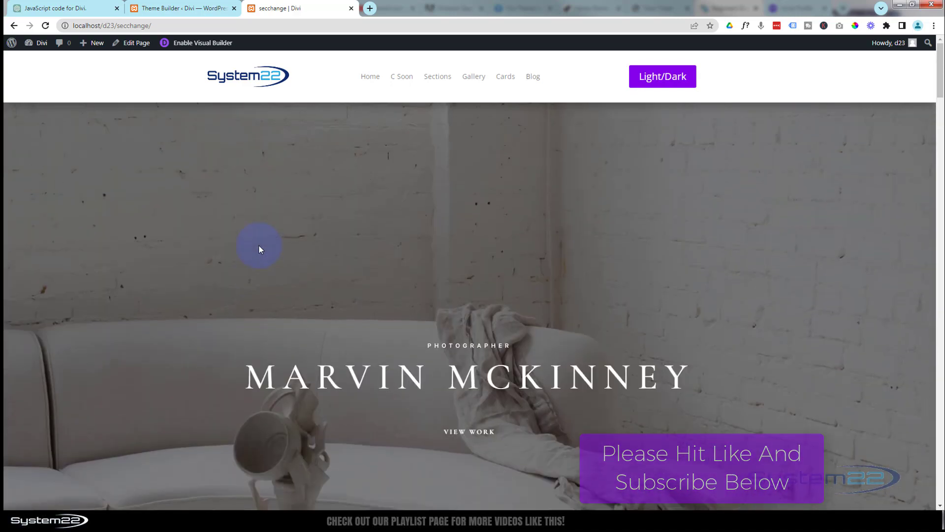